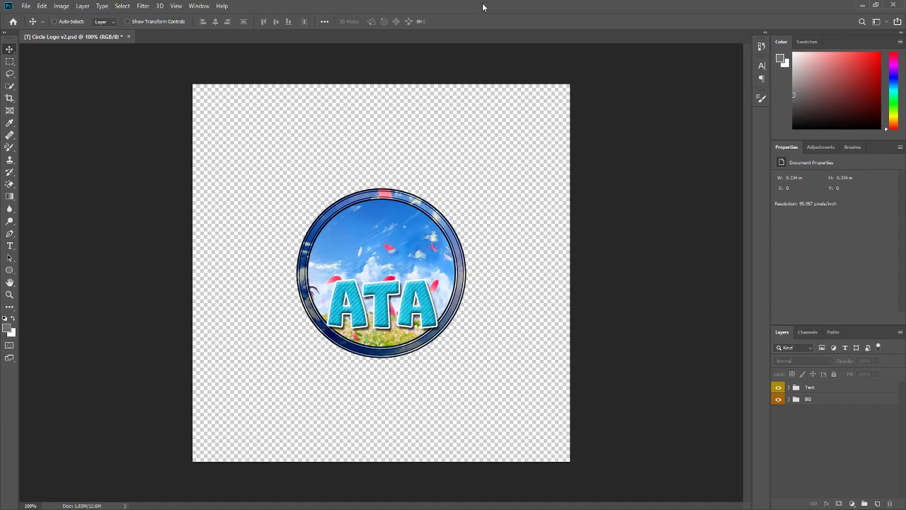
# Step: Expand the BG group, select Layer 12, and briefly hide then restore Layer 17's blue ring overlay
pyautogui.click(789, 399)
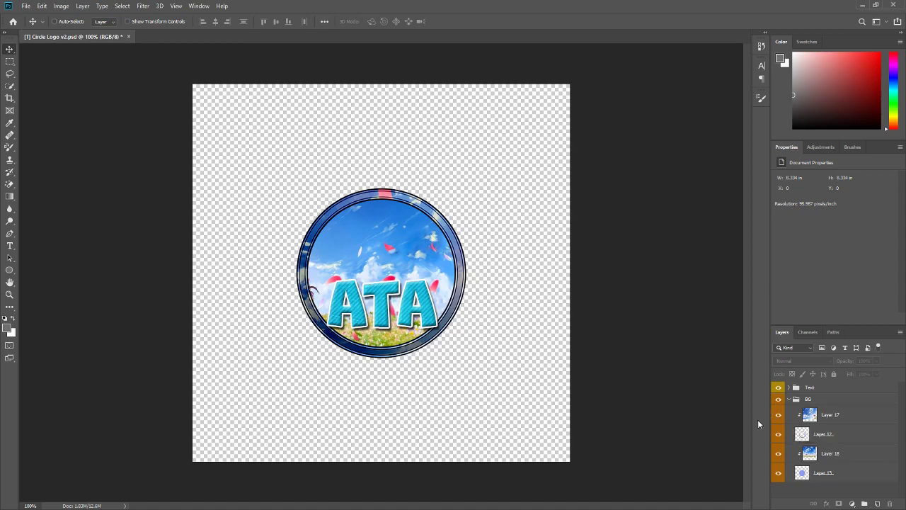
pyautogui.click(828, 437)
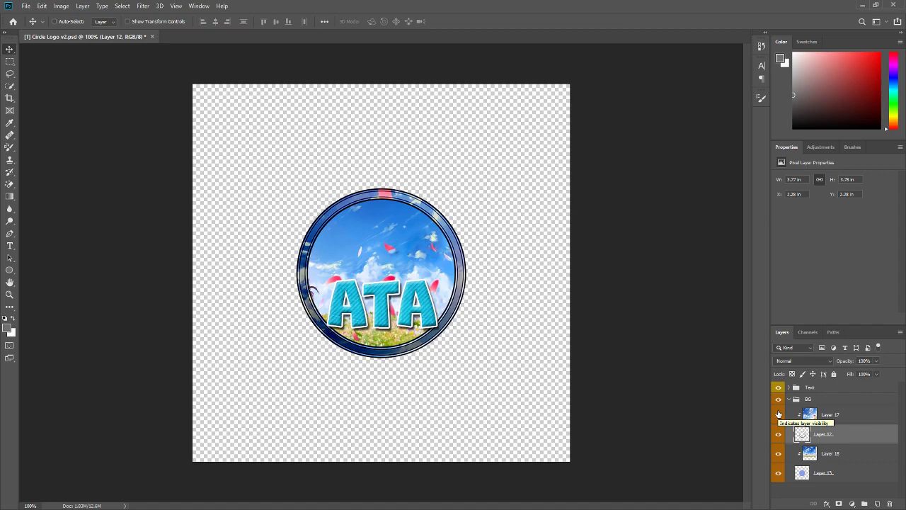
pyautogui.click(779, 414)
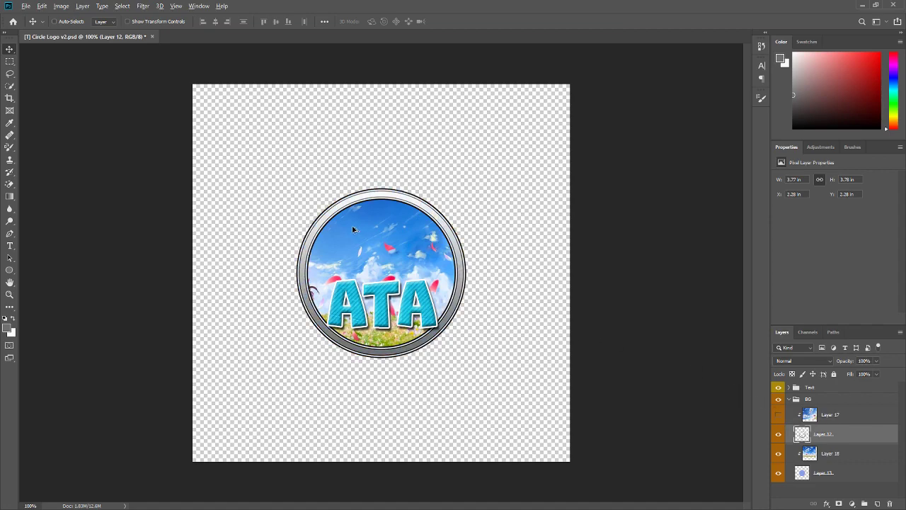
pyautogui.scroll(4, 354, 228)
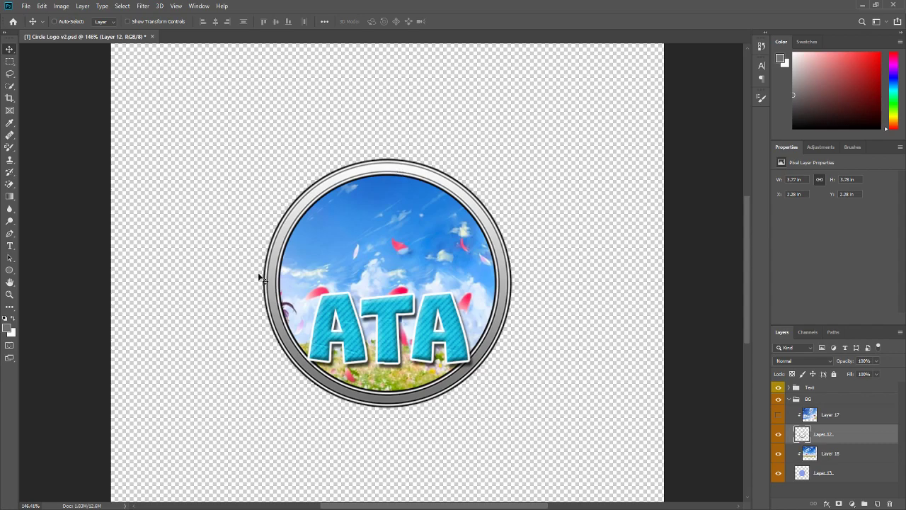
pyautogui.click(779, 414)
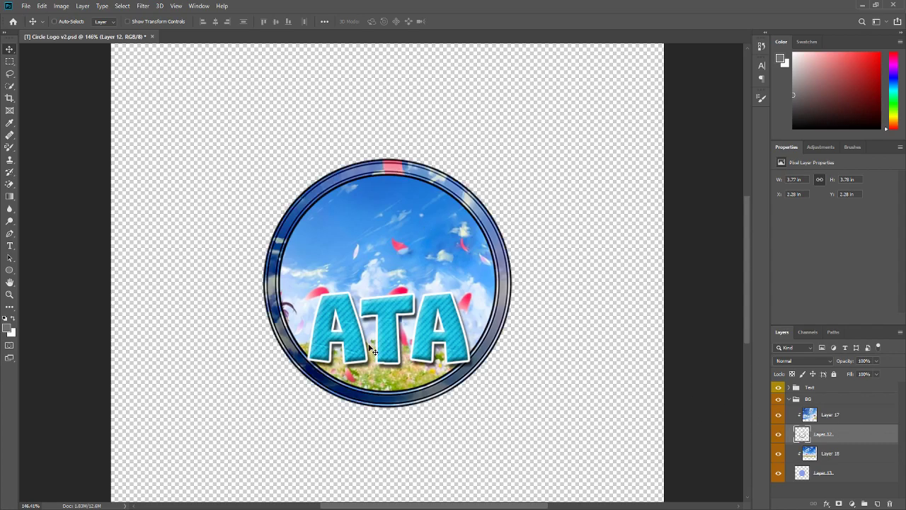
pyautogui.scroll(-3, 334, 305)
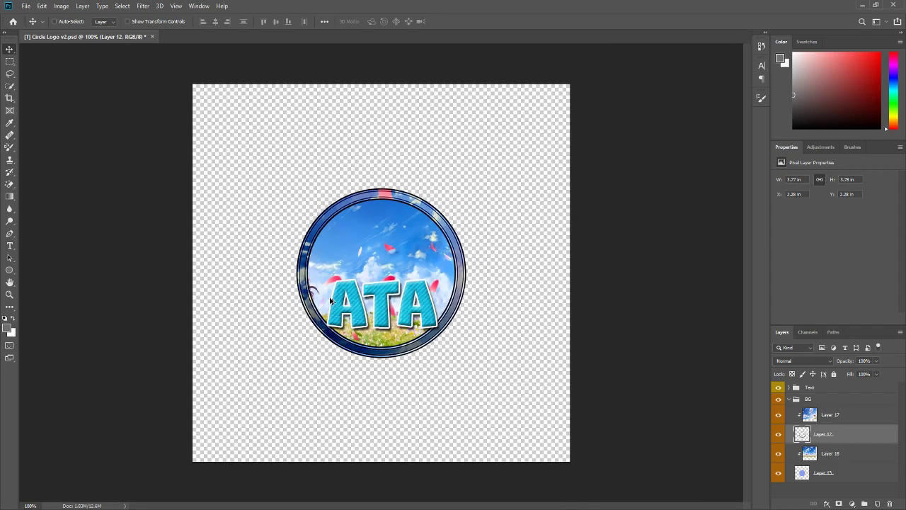
# Step: Create a new document with Ctrl+N, width 1000 px and height 1000 px
pyautogui.click(26, 6)
pyautogui.press('Escape')
pyautogui.hotkey('ctrl', 'n')
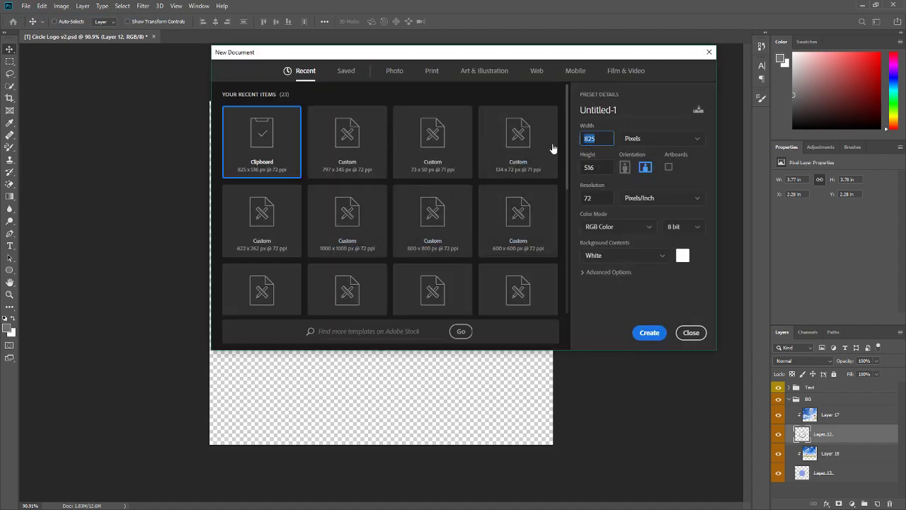
pyautogui.write('1')
pyautogui.click(604, 168)
pyautogui.write('1000')
pyautogui.click(641, 333)
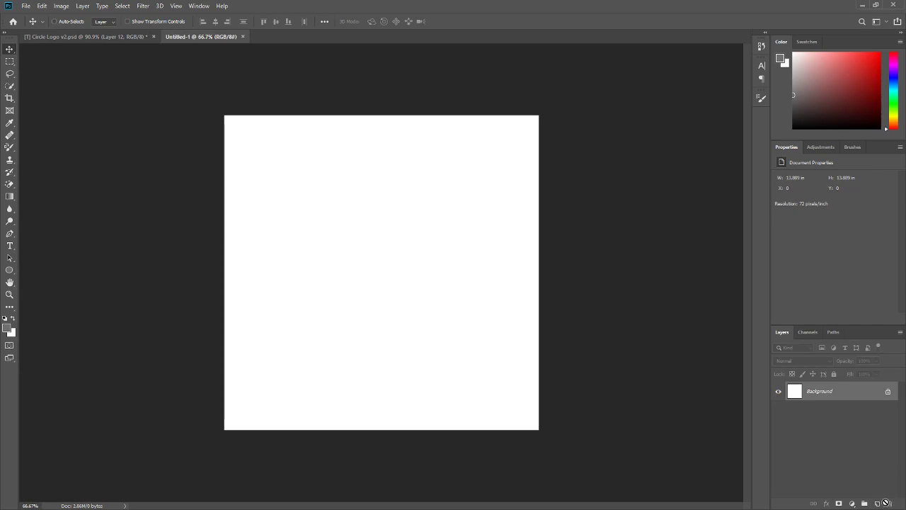
# Step: Add an empty layer and delete the white Background layer for transparency
pyautogui.click(877, 503)
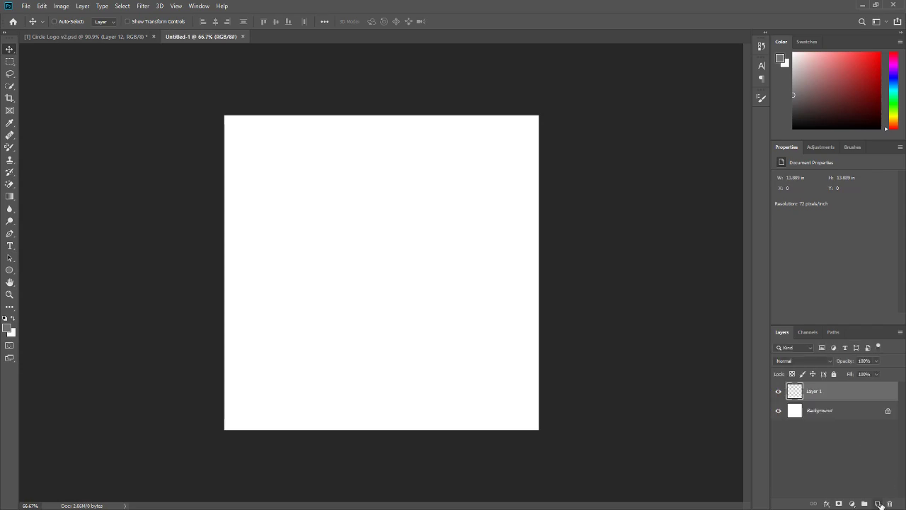
pyautogui.click(839, 410)
pyautogui.press('Delete')
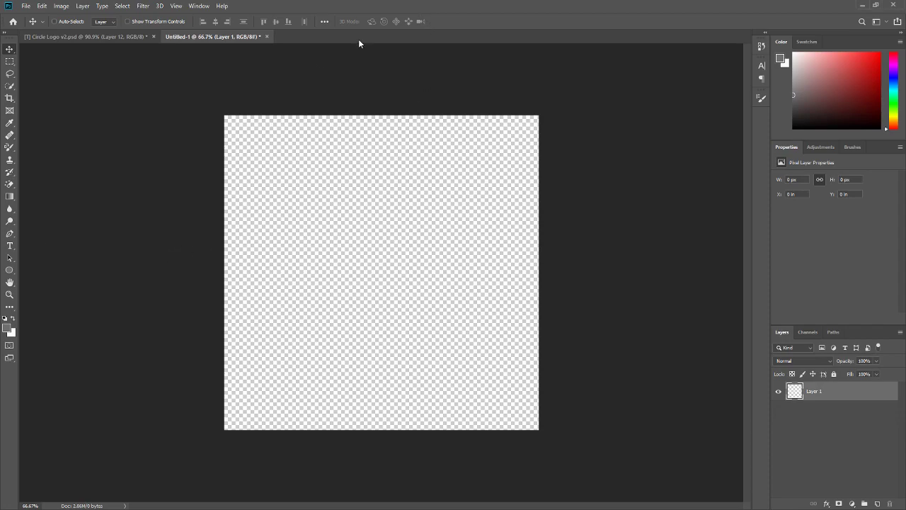
# Step: Draw an ellipse with the Ellipse Tool and set it to 346 × 346 px
pyautogui.click(14, 274)
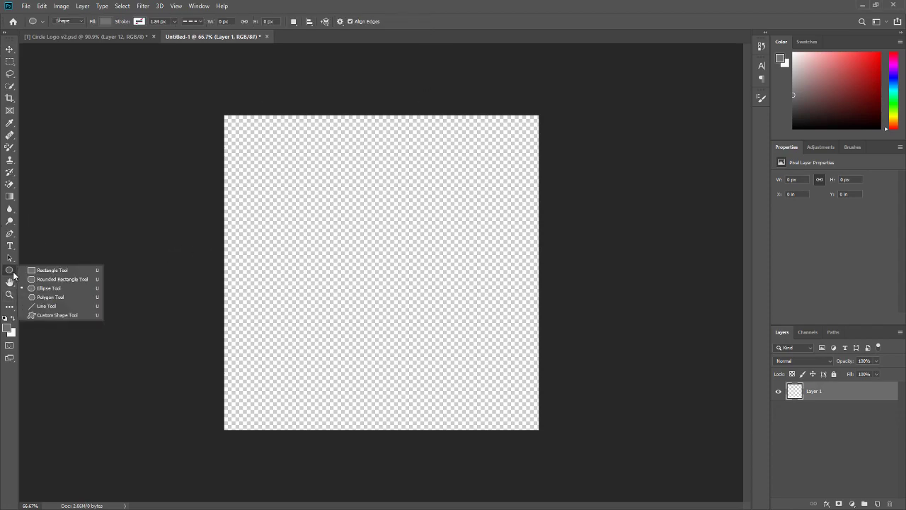
pyautogui.click(14, 274)
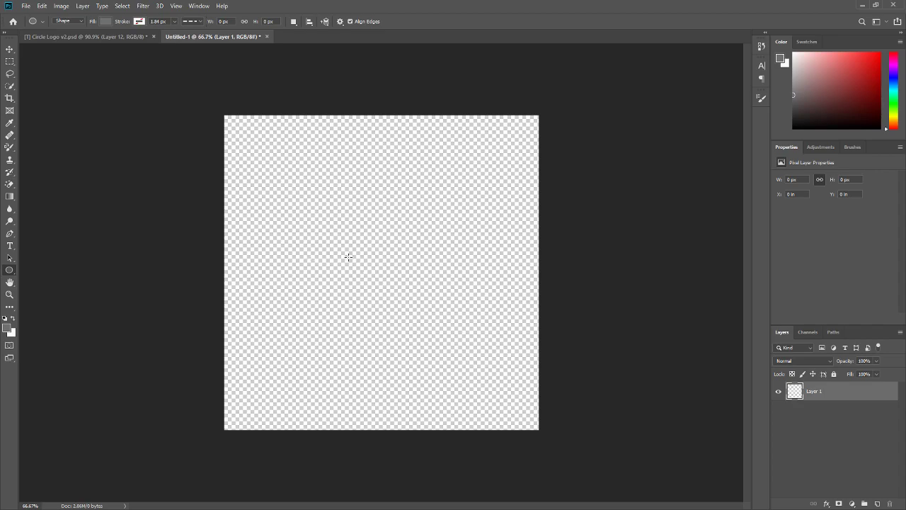
pyautogui.moveTo(330, 228); pyautogui.dragTo(401, 297)
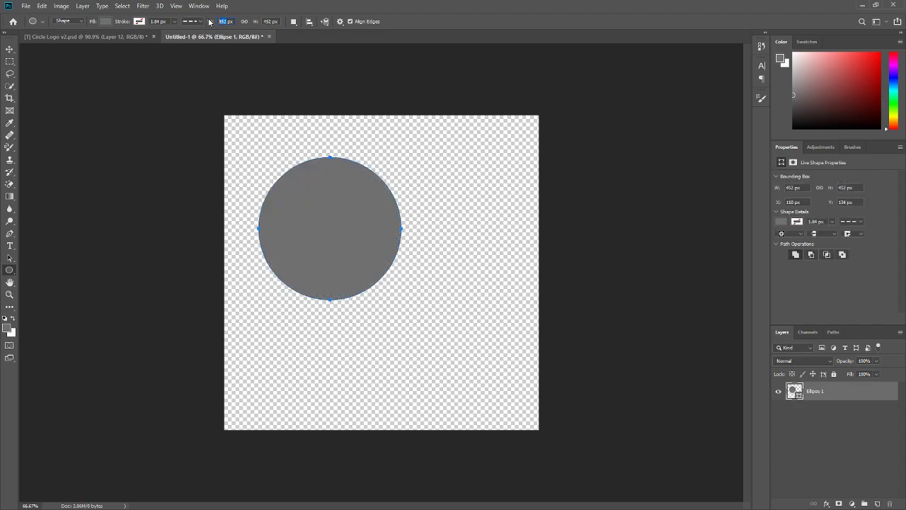
pyautogui.write('346')
pyautogui.click(271, 22)
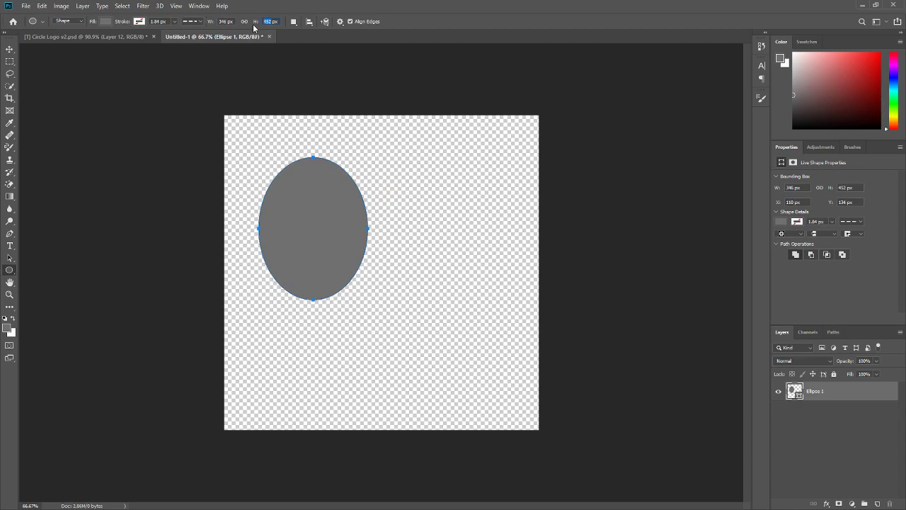
pyautogui.write('346')
pyautogui.press('Return')
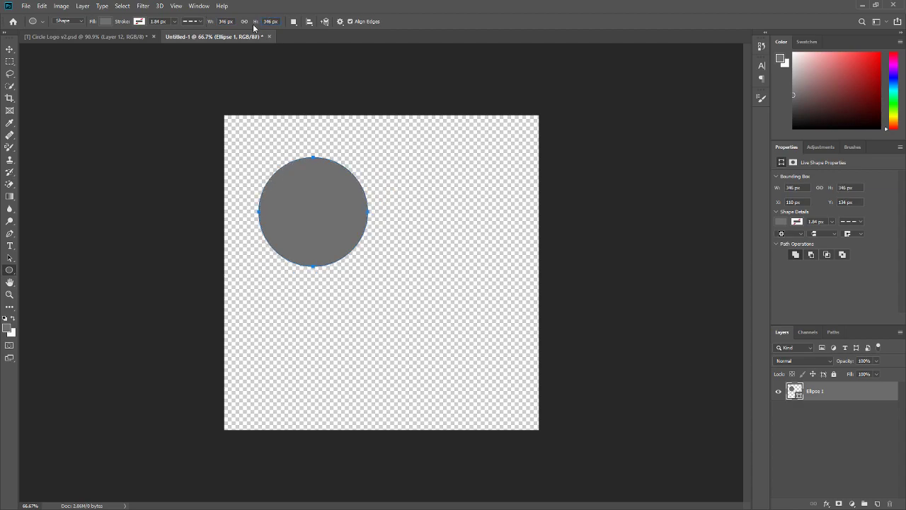
# Step: Move the grey circle to the centre of the canvas
pyautogui.click(10, 49)
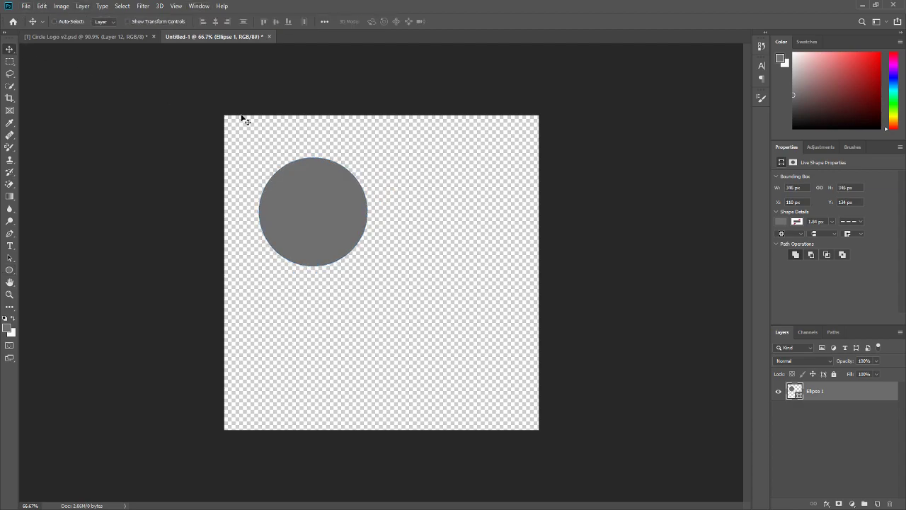
pyautogui.scroll(2, 360, 239)
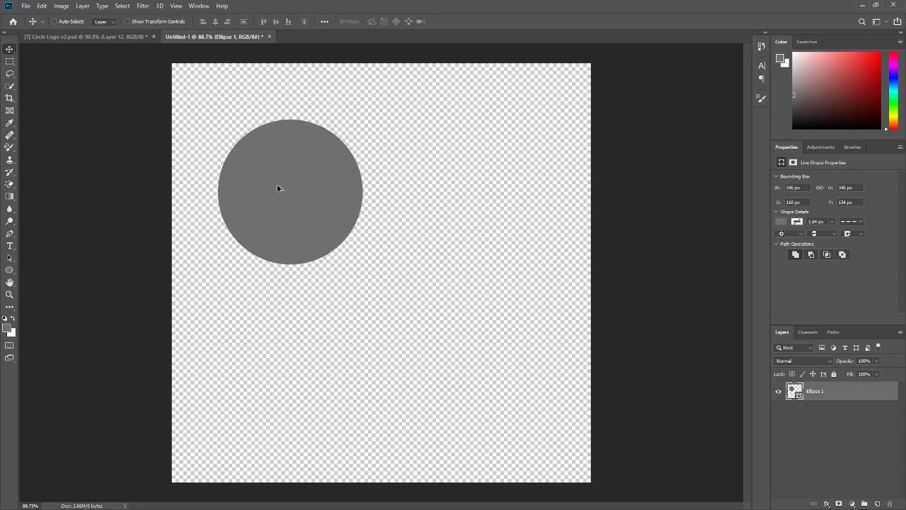
pyautogui.moveTo(276, 185); pyautogui.dragTo(382, 269)
pyautogui.scroll(-1, 382, 261)
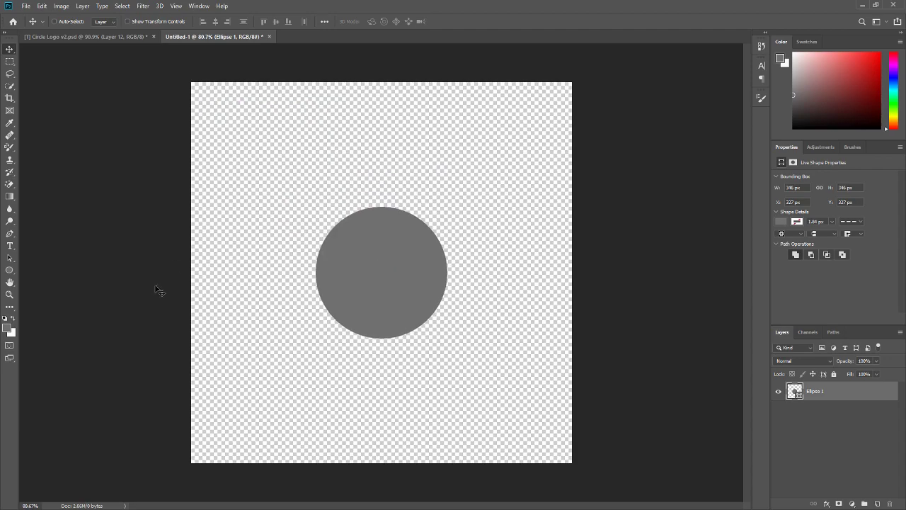
# Step: Remove the circle's fill and give its stroke a recently used grey
pyautogui.click(9, 269)
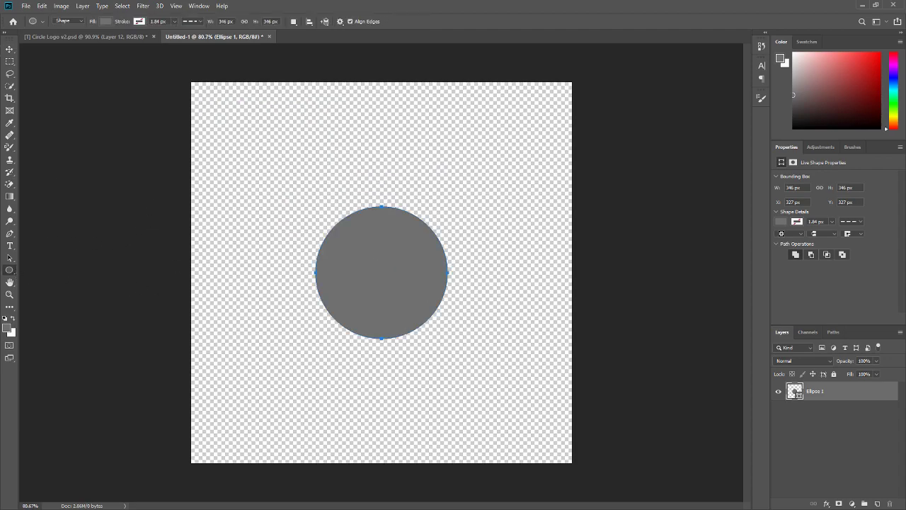
pyautogui.click(106, 22)
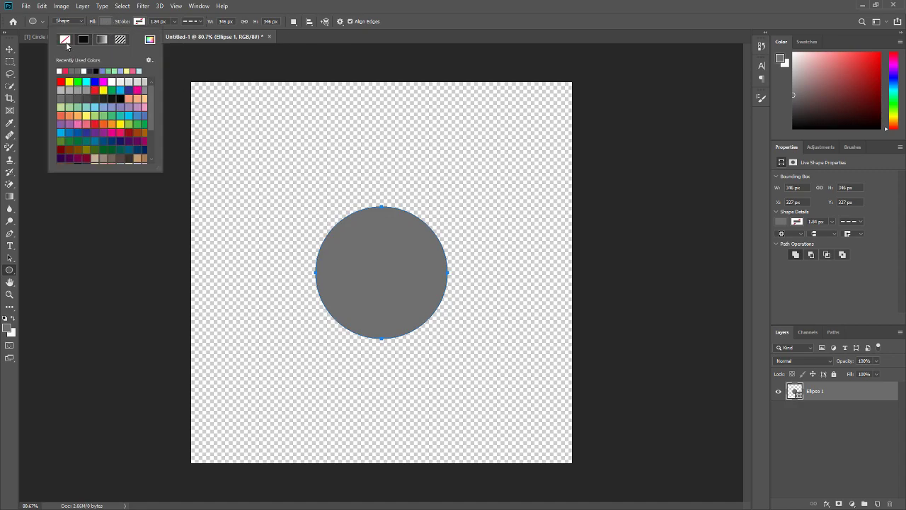
pyautogui.click(65, 40)
pyautogui.click(142, 22)
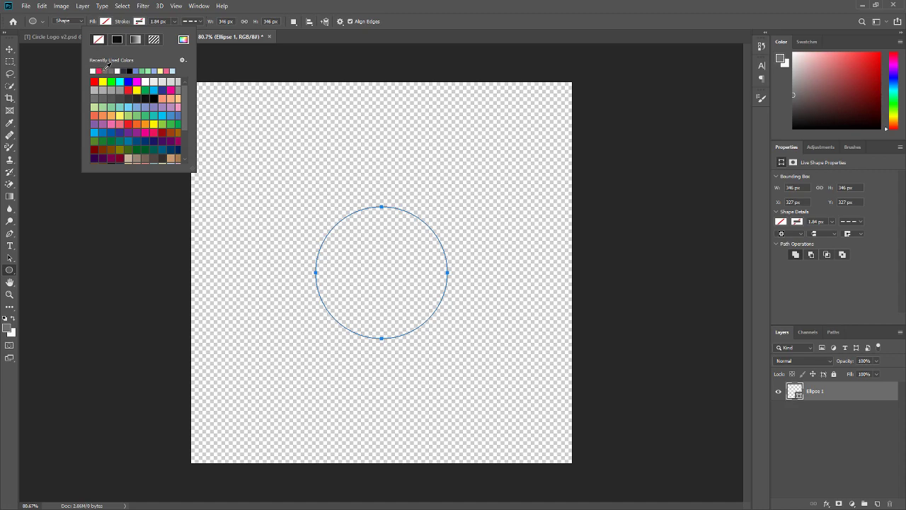
pyautogui.click(107, 70)
# Step: Set the stroke width to 11.84 px and make the stroke solid
pyautogui.click(161, 21)
pyautogui.moveTo(165, 22); pyautogui.dragTo(142, 22)
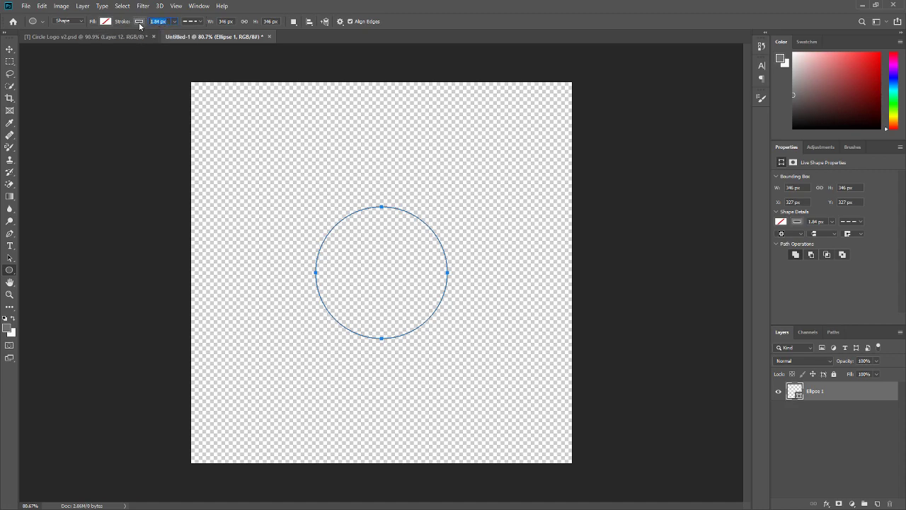
pyautogui.write('1')
pyautogui.press('Return')
pyautogui.click(197, 23)
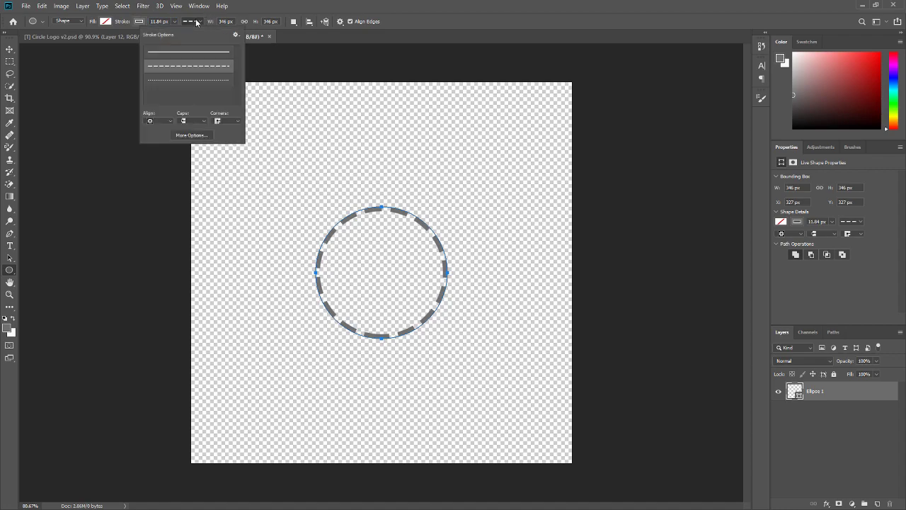
pyautogui.click(206, 55)
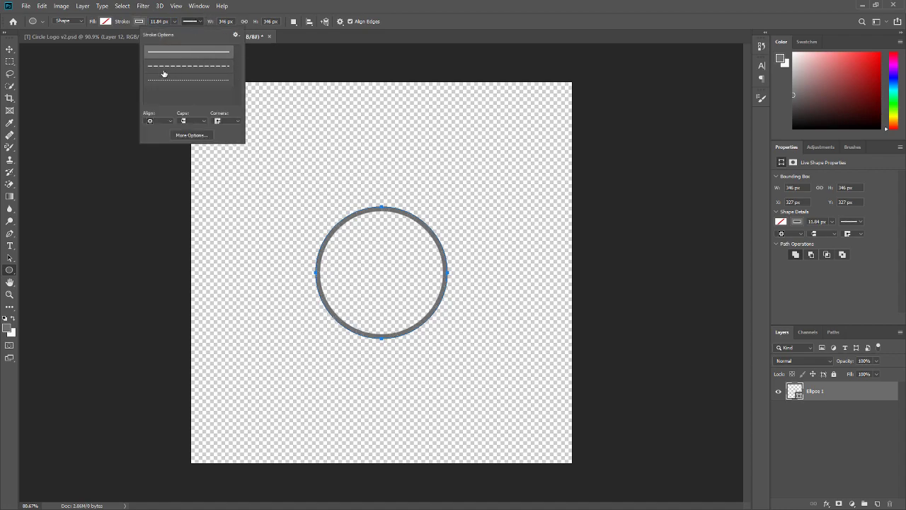
pyautogui.click(9, 50)
pyautogui.scroll(2, 370, 225)
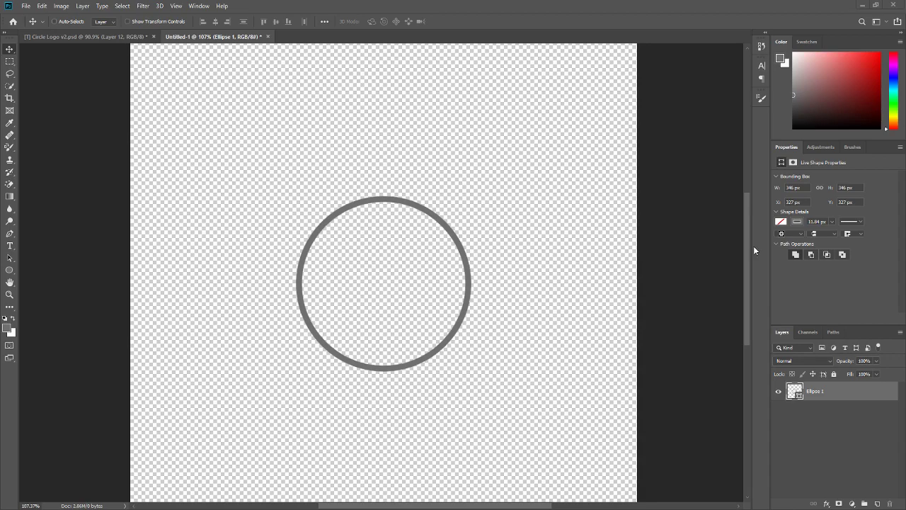
# Step: Add a Gradient Overlay to Ellipse 1 using the Foreground to Background gradient
pyautogui.rightClick(829, 393)
pyautogui.click(827, 6)
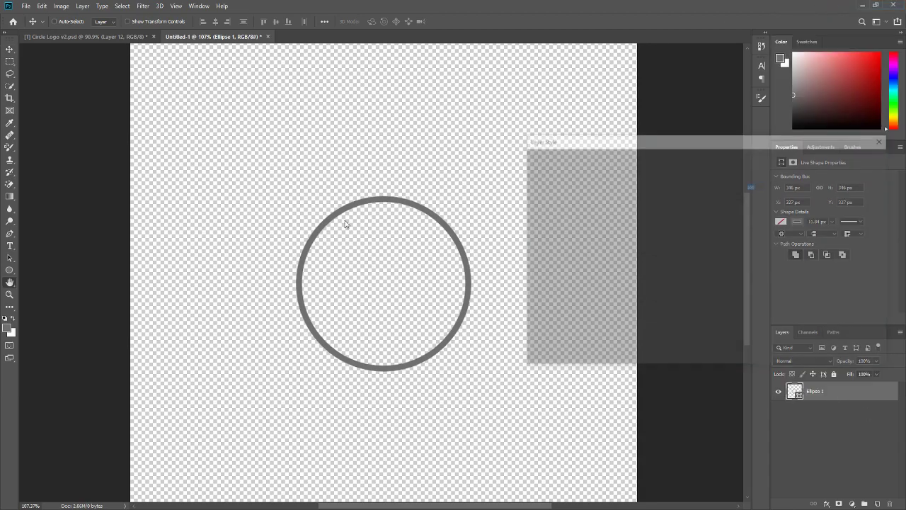
pyautogui.click(531, 283)
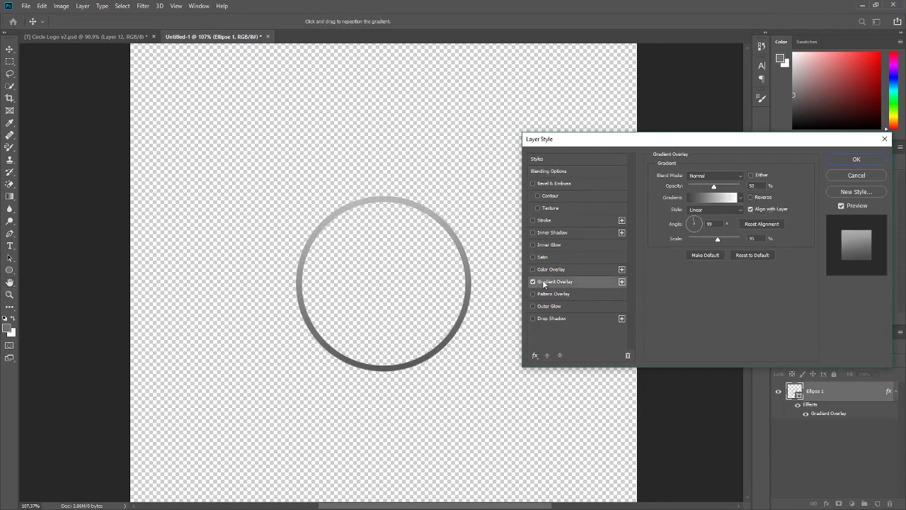
pyautogui.click(713, 199)
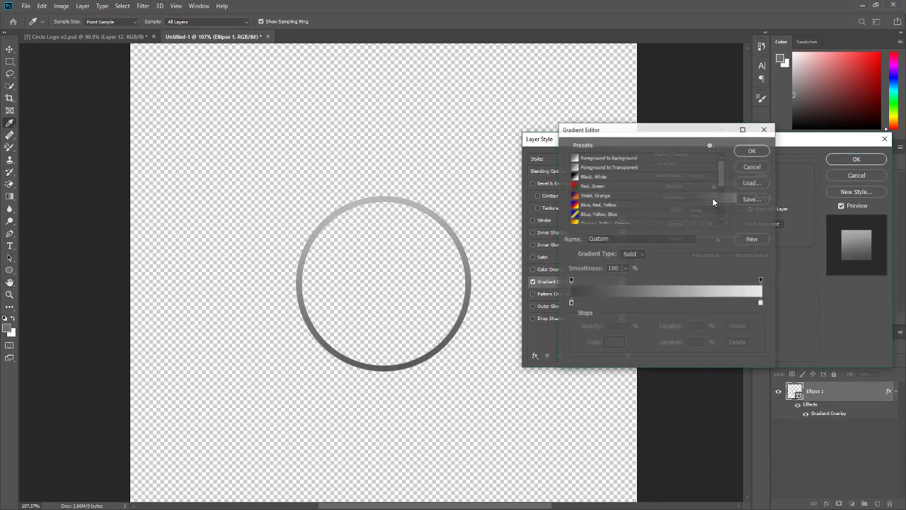
pyautogui.click(613, 158)
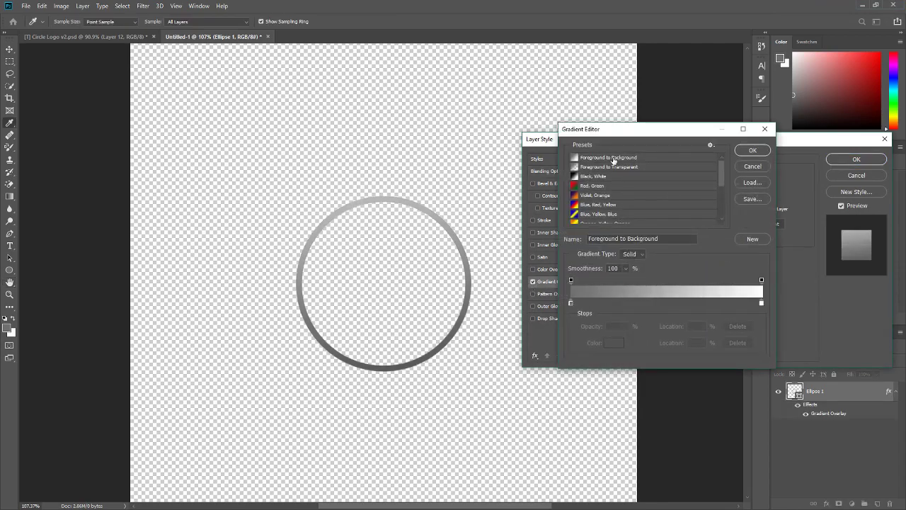
# Step: Set the gradient's left stop to dark grey #4e4d4d and the right stop to white
pyautogui.click(572, 303)
pyautogui.click(615, 342)
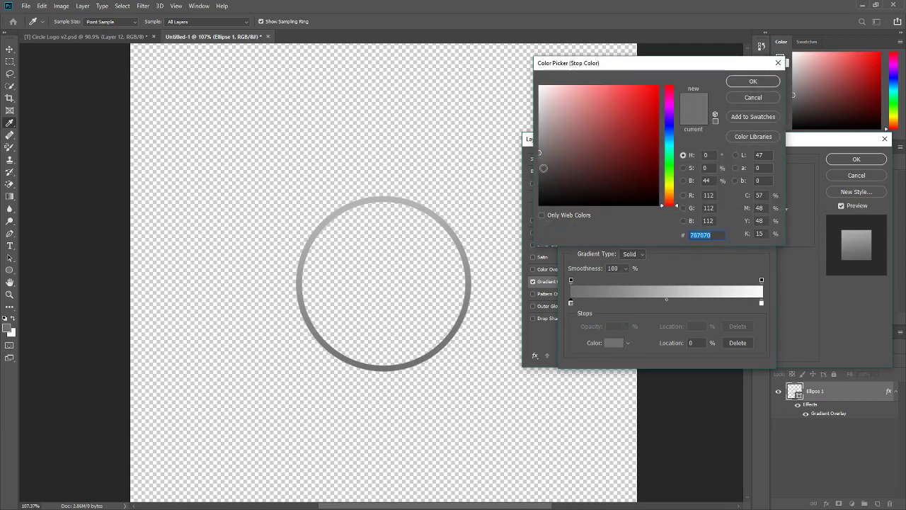
pyautogui.click(539, 166)
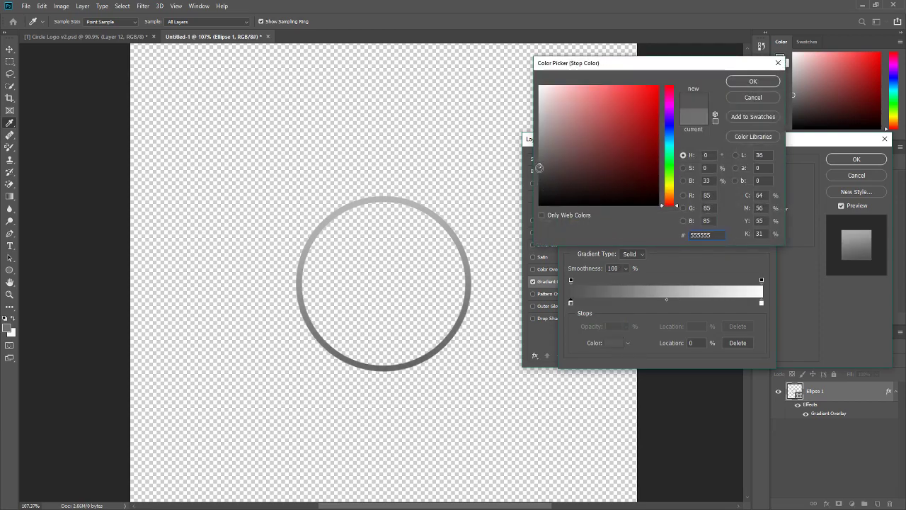
pyautogui.click(539, 169)
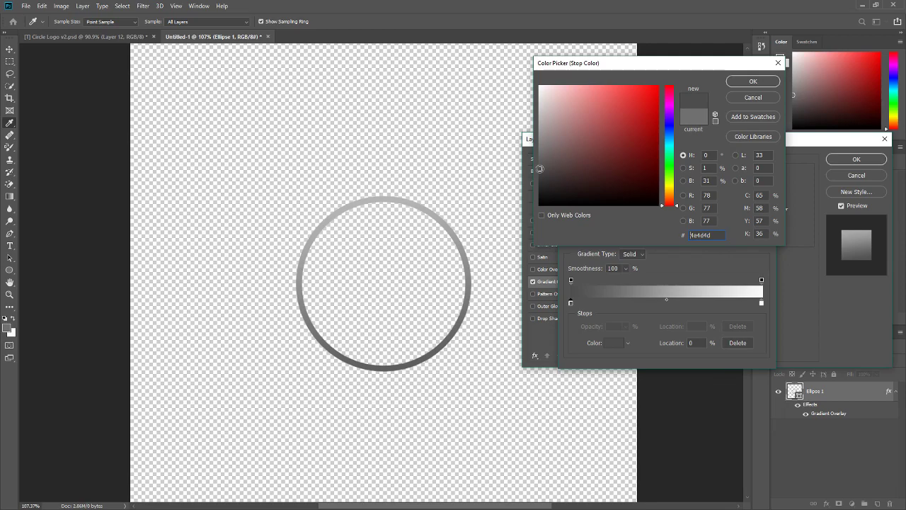
pyautogui.moveTo(690, 235); pyautogui.dragTo(724, 237)
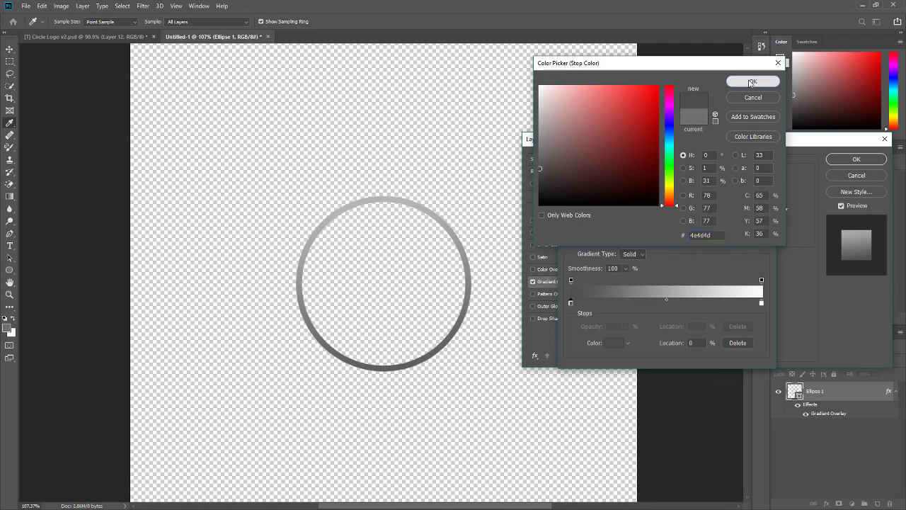
pyautogui.click(752, 80)
pyautogui.click(761, 303)
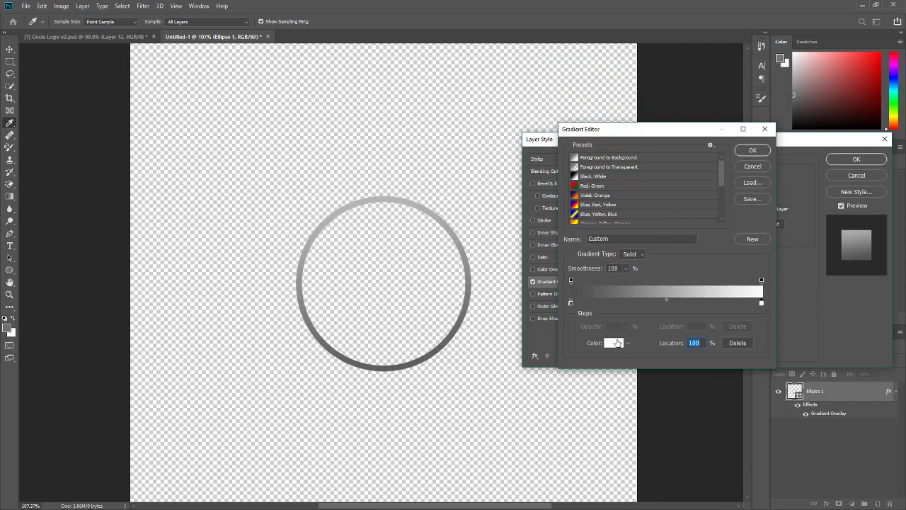
pyautogui.click(615, 343)
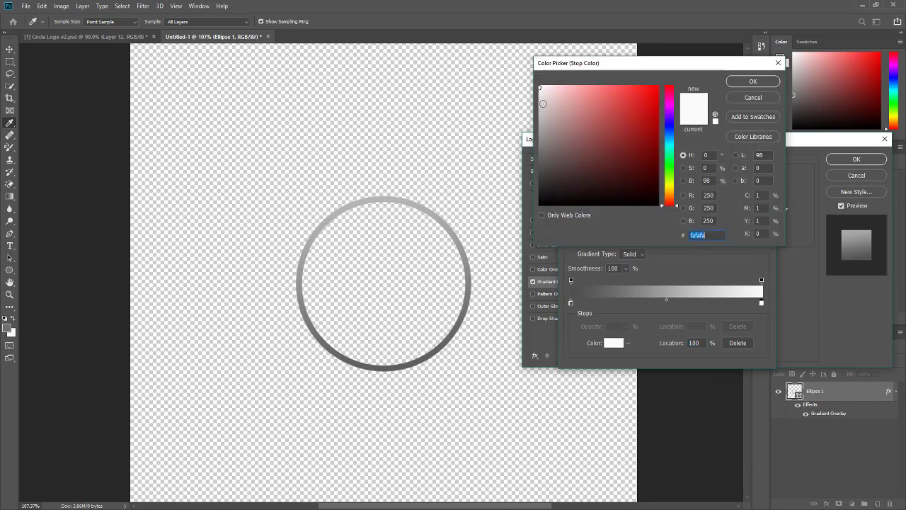
pyautogui.click(749, 82)
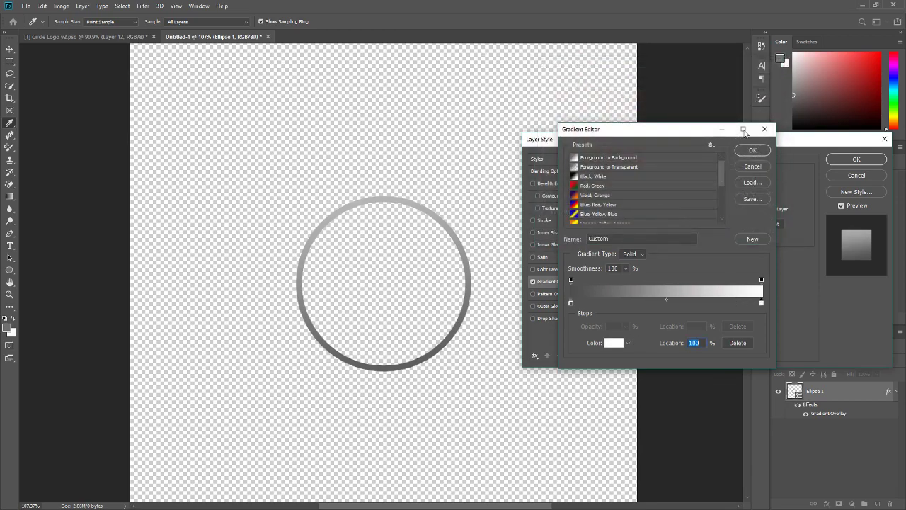
pyautogui.click(747, 148)
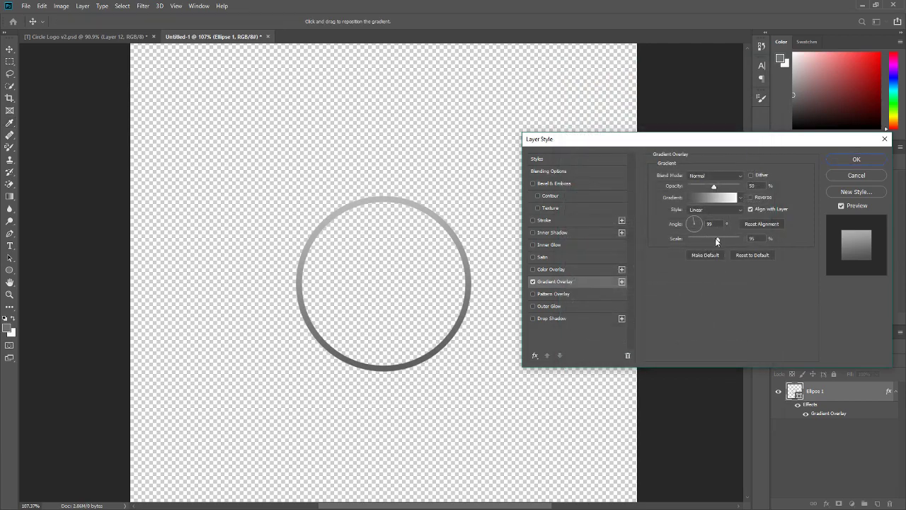
# Step: Shrink the gradient overlay scale, nudge its angle, and apply it
pyautogui.moveTo(716, 239); pyautogui.dragTo(692, 239)
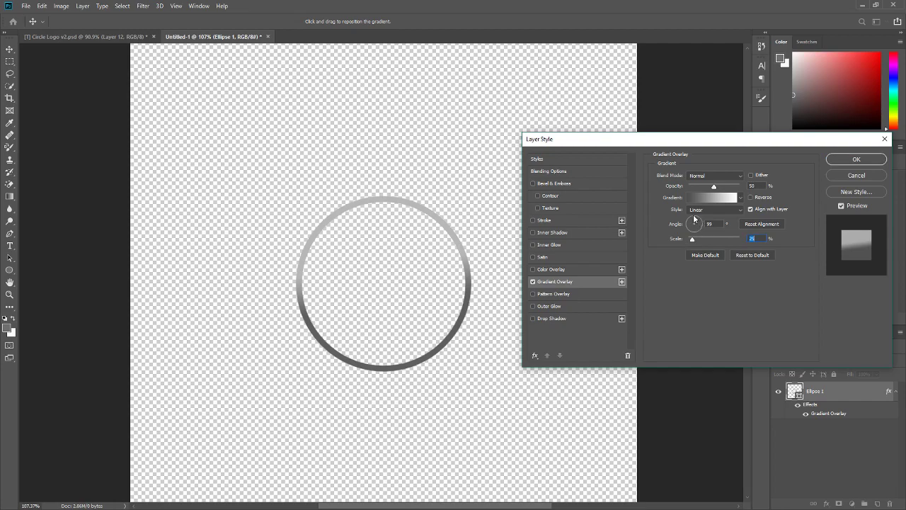
pyautogui.click(713, 224)
pyautogui.click(698, 226)
pyautogui.press('Return')
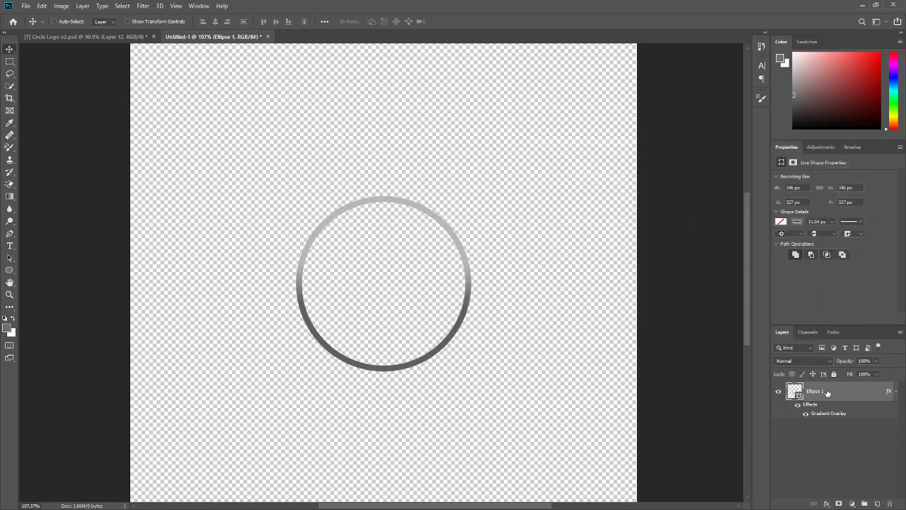
# Step: Reopen Ellipse 1's Layer Style, try and remove a blue colour overlay, and readjust the gradient scale
pyautogui.rightClick(831, 391)
pyautogui.click(762, 125)
pyautogui.click(534, 270)
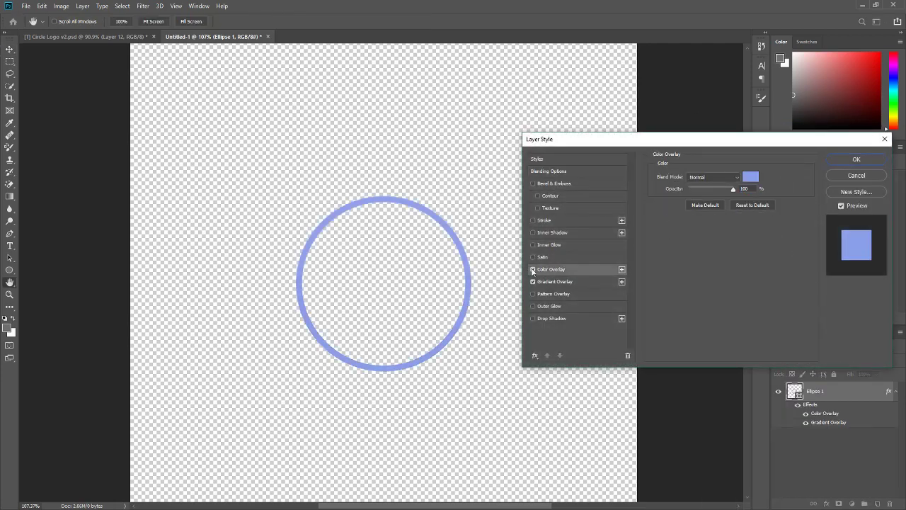
pyautogui.click(533, 270)
pyautogui.click(555, 281)
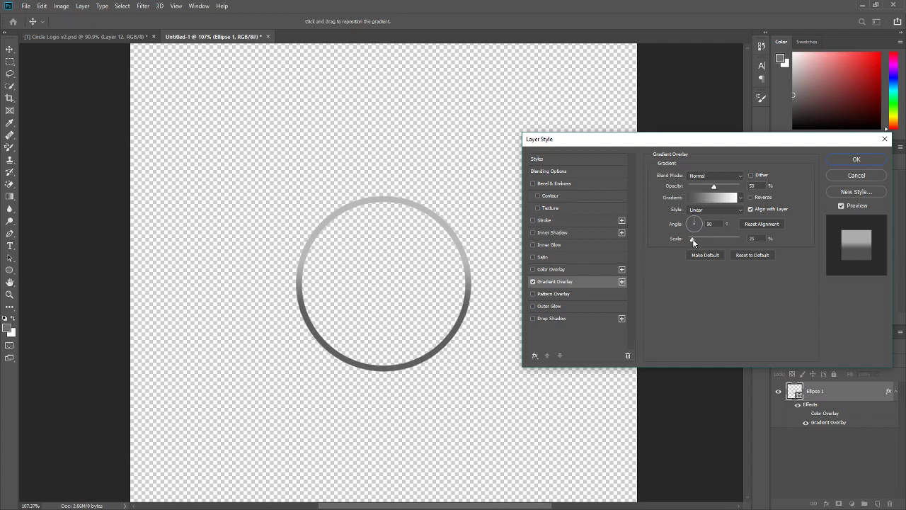
pyautogui.moveTo(693, 241)
pyautogui.mouseDown()
pyautogui.moveTo(740, 243)
pyautogui.moveTo(690, 240)
pyautogui.moveTo(699, 241)
pyautogui.mouseUp()
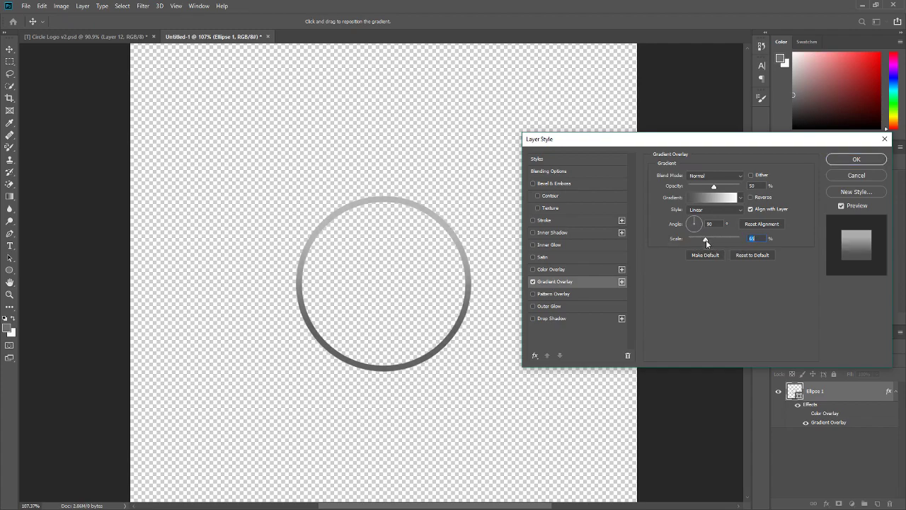
pyautogui.click(724, 200)
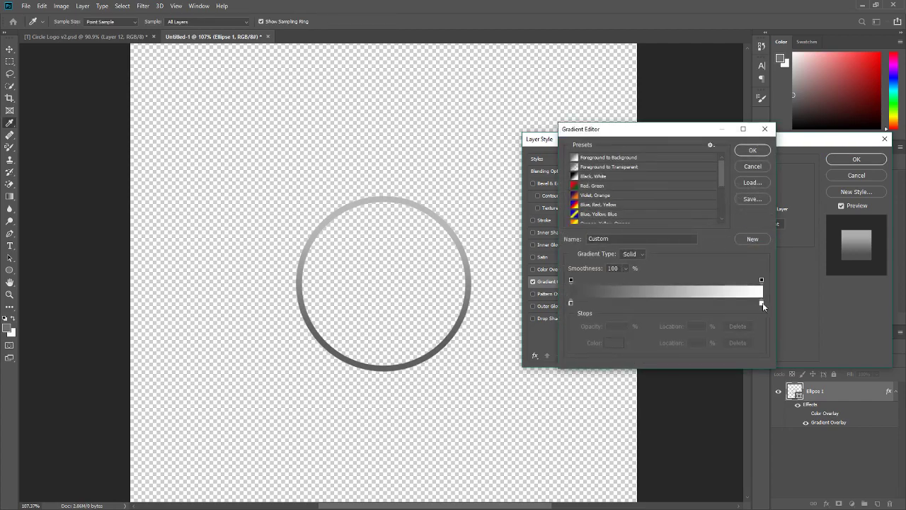
pyautogui.click(762, 303)
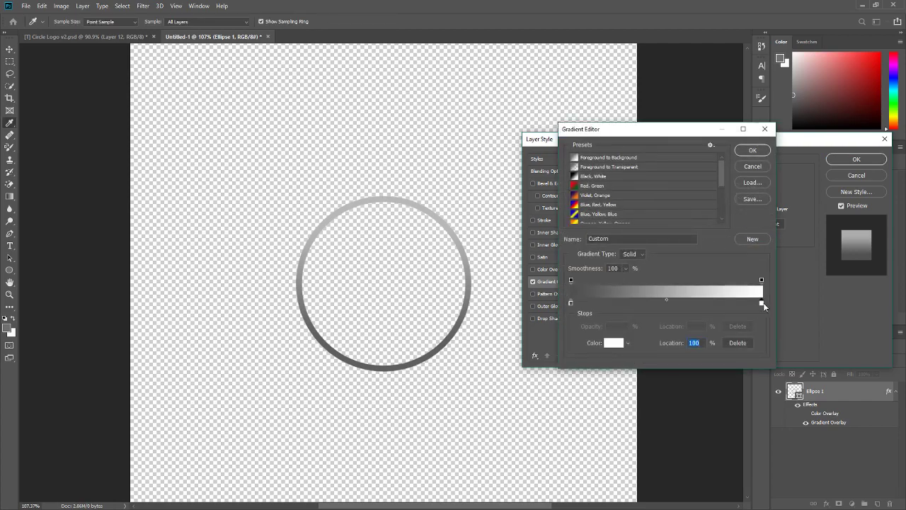
pyautogui.click(753, 167)
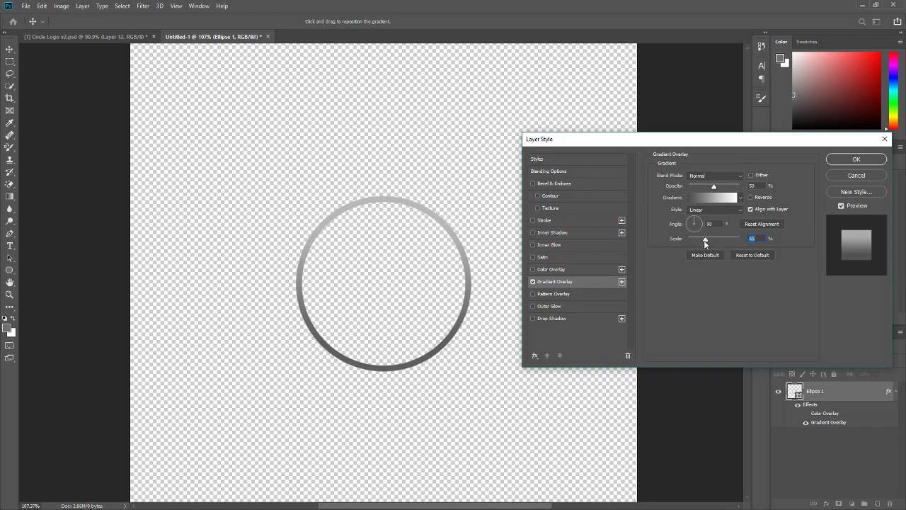
pyautogui.moveTo(701, 242)
pyautogui.mouseDown()
pyautogui.moveTo(687, 242)
pyautogui.moveTo(694, 247)
pyautogui.mouseUp()
# Step: Move the white gradient stop to 86%, reposition the dark stop, and apply the style
pyautogui.click(715, 196)
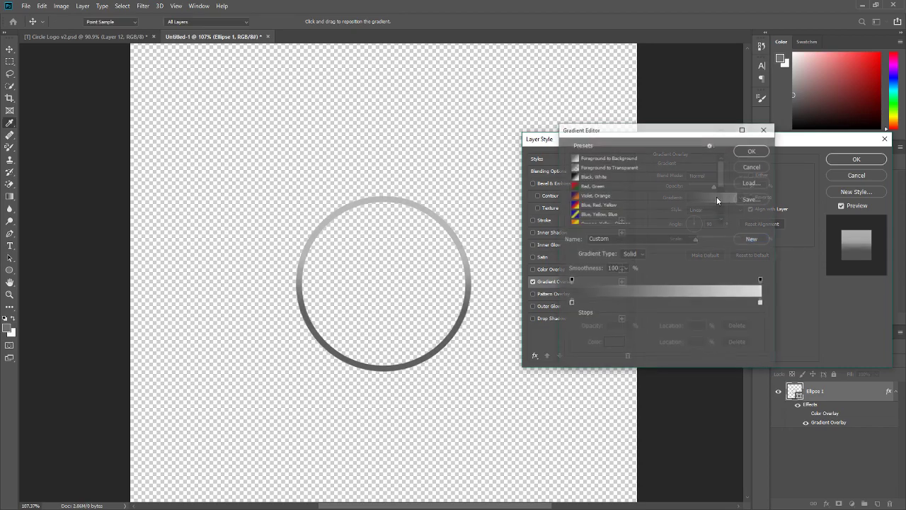
pyautogui.moveTo(760, 303)
pyautogui.mouseDown()
pyautogui.moveTo(713, 300)
pyautogui.moveTo(775, 304)
pyautogui.mouseUp()
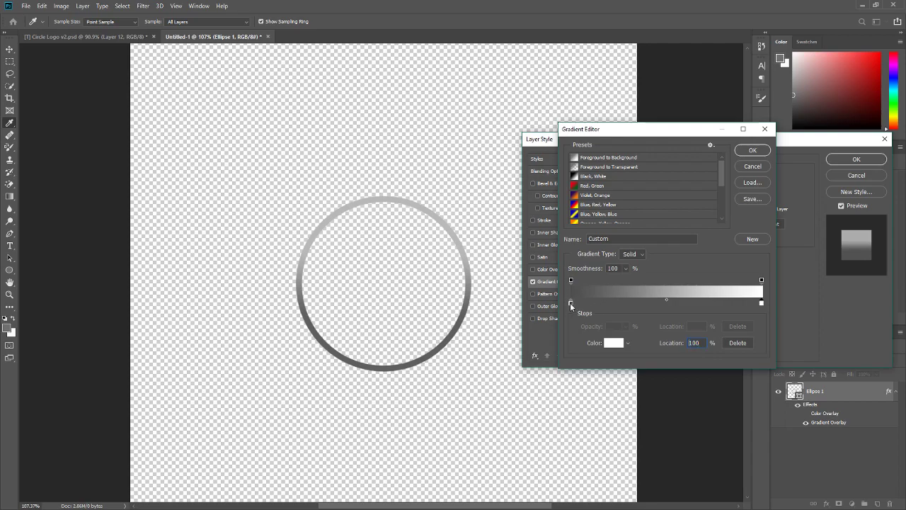
pyautogui.moveTo(570, 303); pyautogui.dragTo(602, 304)
pyautogui.write('0')
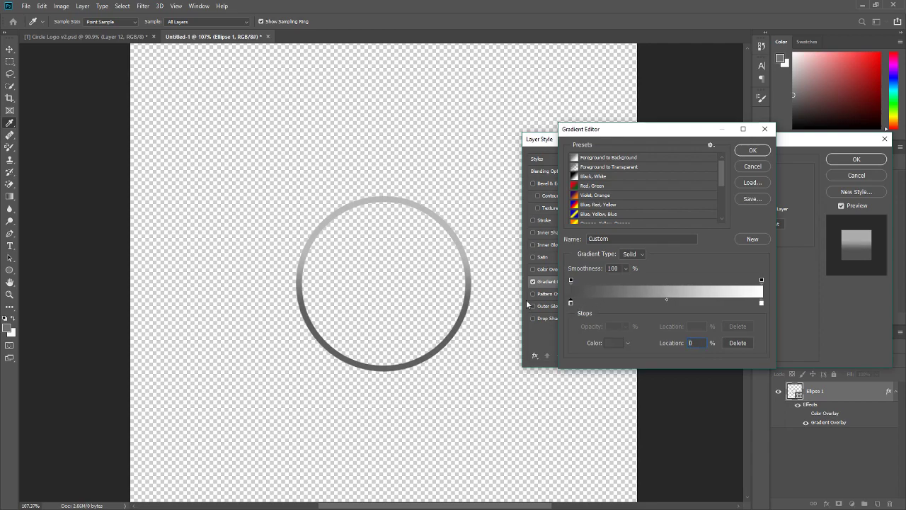
pyautogui.click(752, 150)
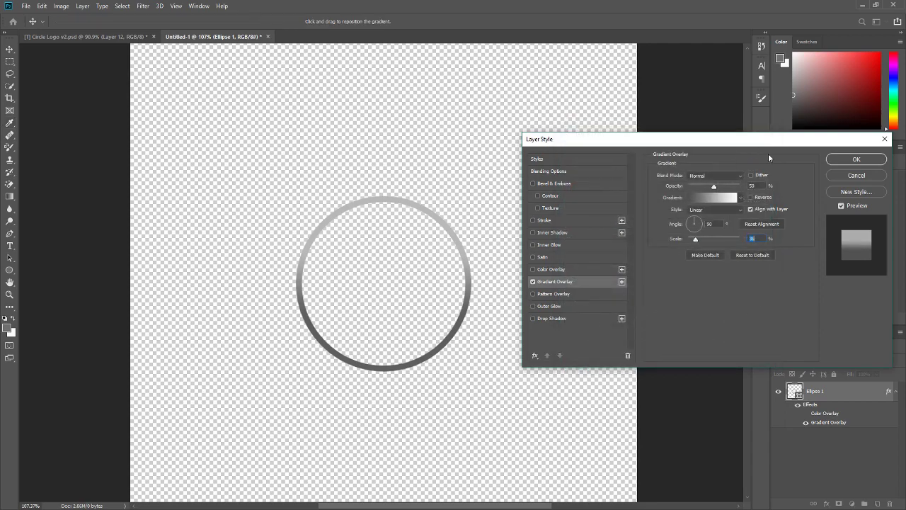
pyautogui.click(856, 158)
pyautogui.scroll(1, 392, 261)
# Step: Add a 2 px black Stroke effect to the Ellipse 1 ring
pyautogui.scroll(1, 393, 261)
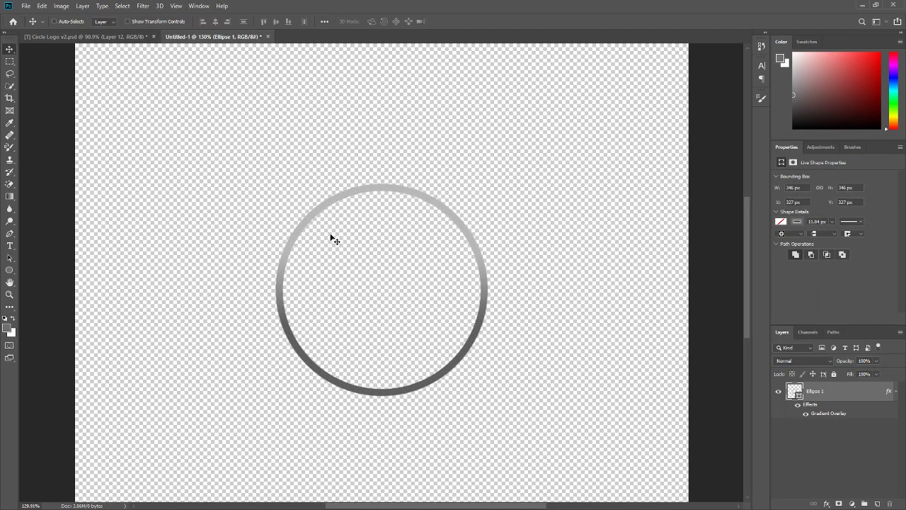
pyautogui.rightClick(832, 389)
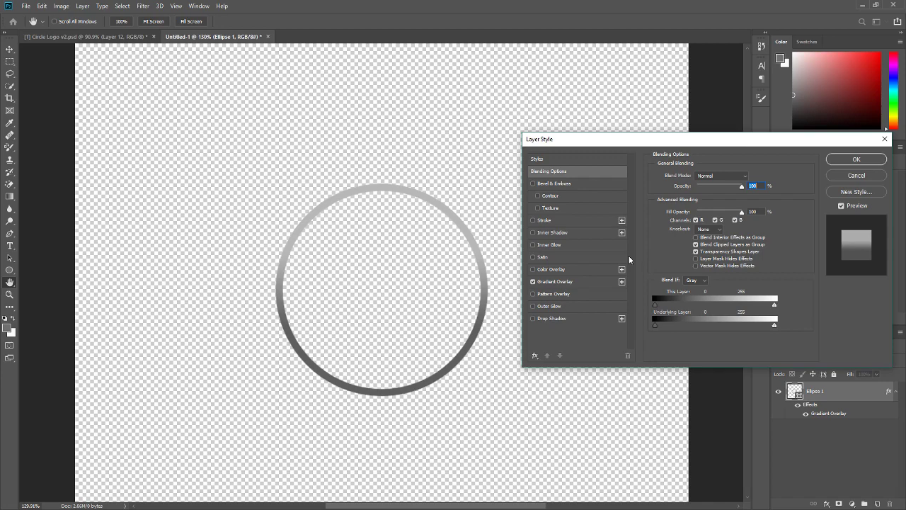
pyautogui.click(533, 220)
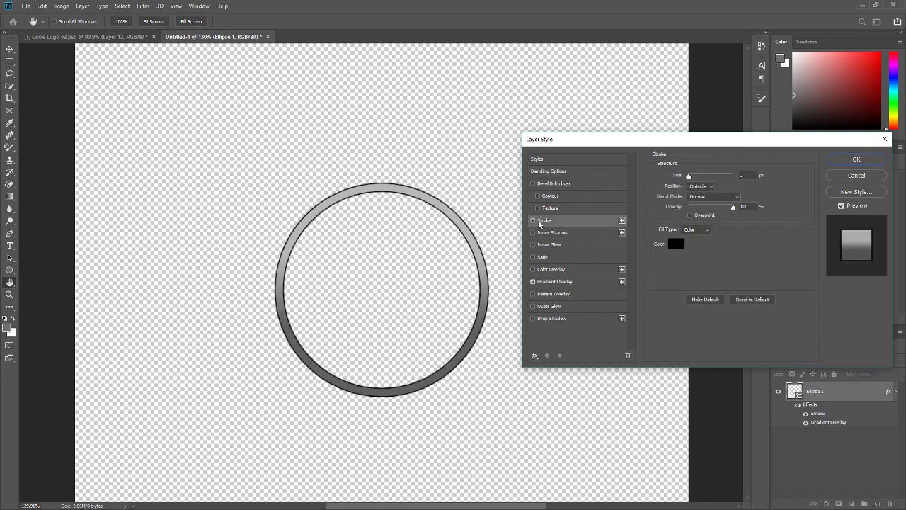
pyautogui.write('2')
pyautogui.click(855, 160)
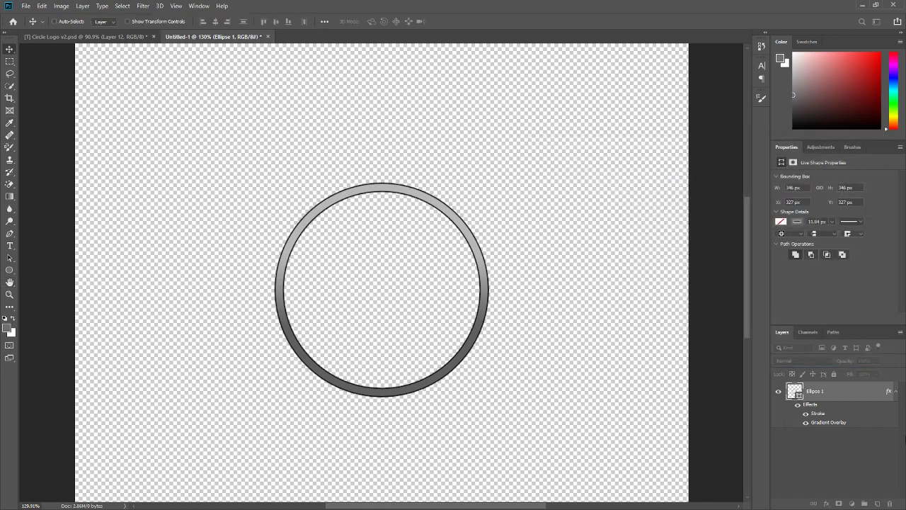
pyautogui.click(895, 392)
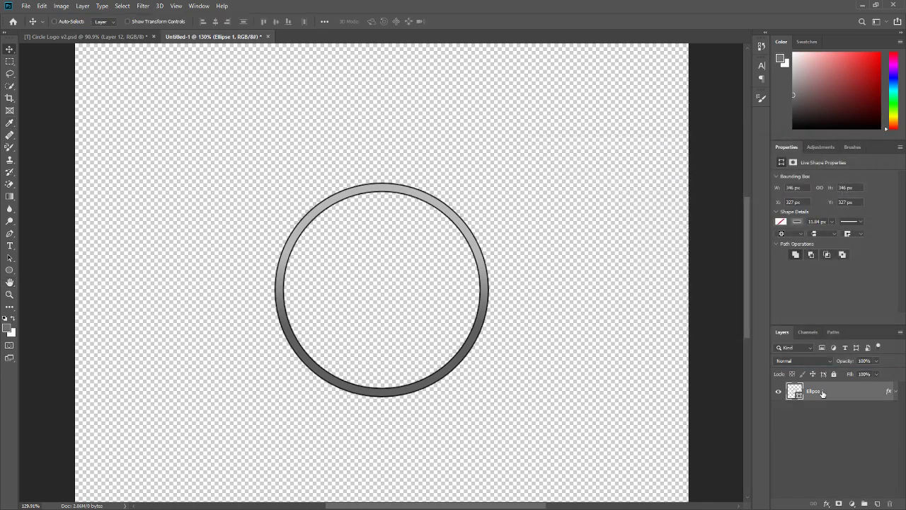
# Step: Duplicate the ring layer with Ctrl+J and rename the copy Inside Circle
pyautogui.hotkey('ctrl', 'j')
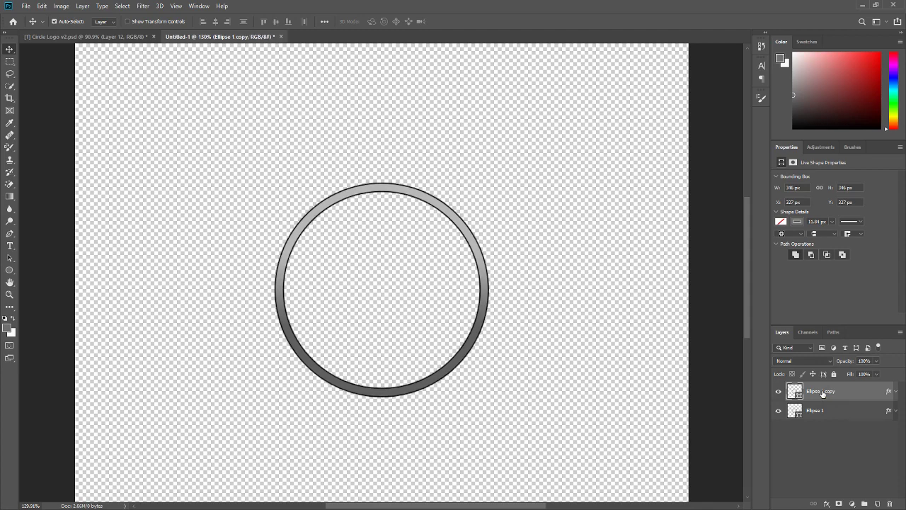
pyautogui.doubleClick(822, 392)
pyautogui.press('BackSpace')
pyautogui.press('Return')
# Step: Clear Ellipse 1's existing effects, then add a white Stroke effect sized 5 px
pyautogui.rightClick(848, 408)
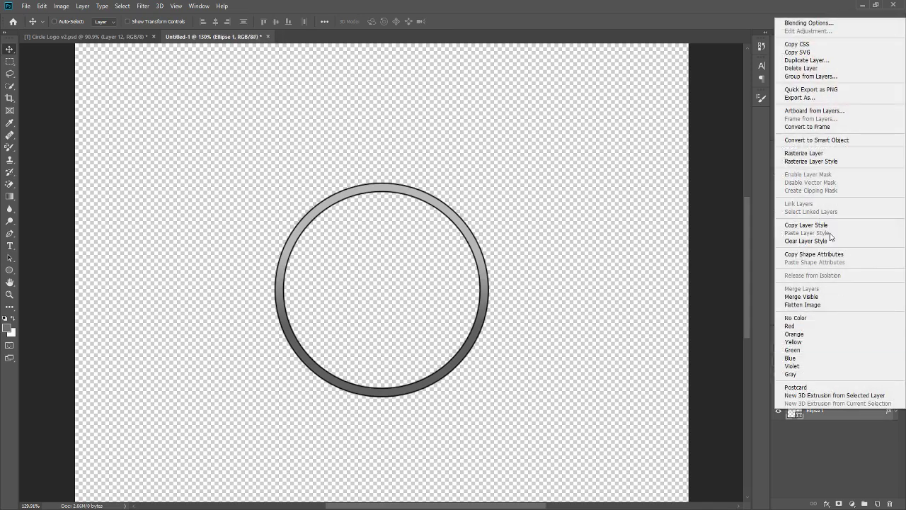
pyautogui.click(831, 241)
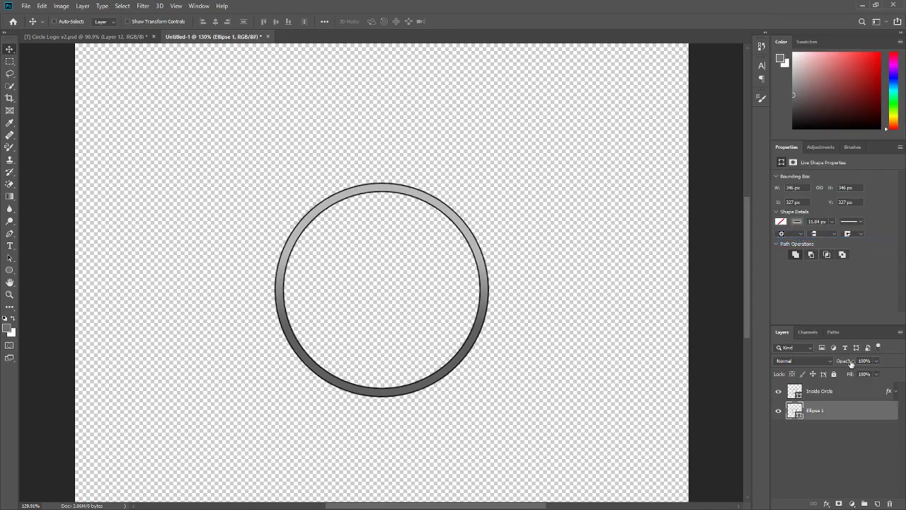
pyautogui.rightClick(833, 412)
pyautogui.click(809, 25)
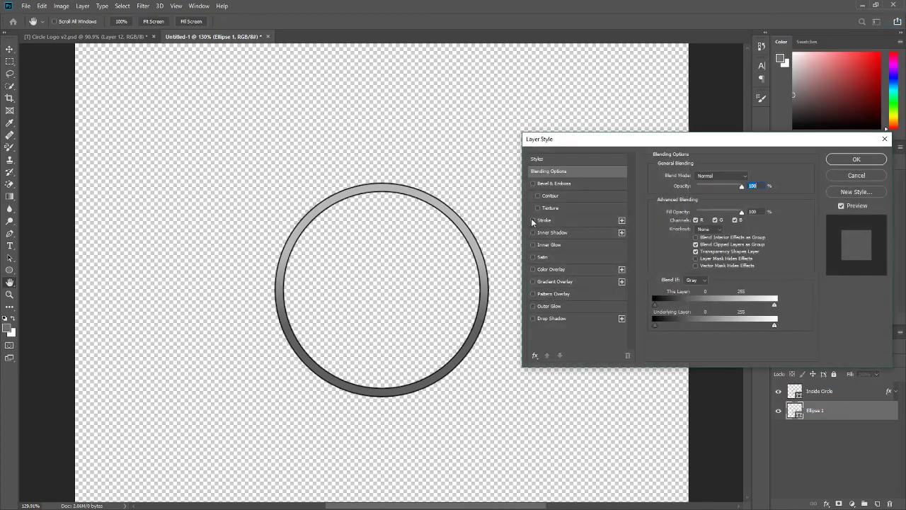
pyautogui.click(533, 221)
pyautogui.click(556, 221)
pyautogui.click(678, 243)
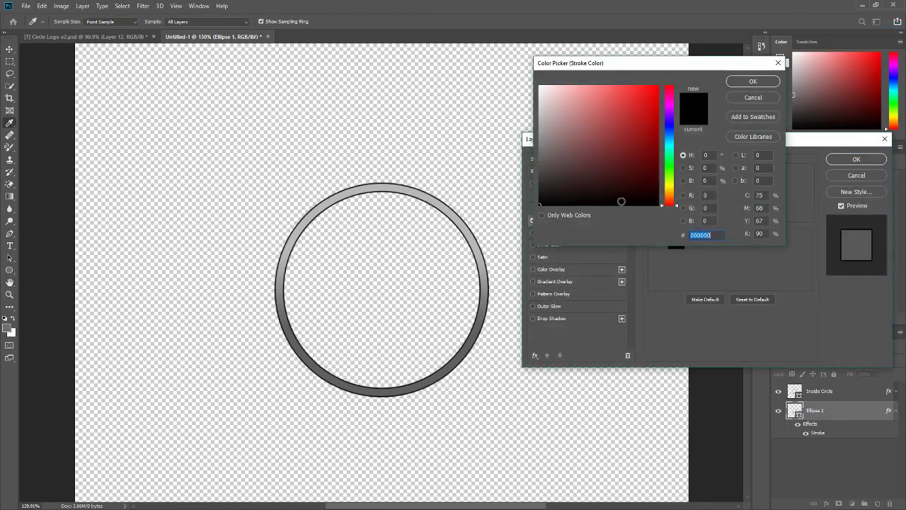
pyautogui.click(481, 80)
pyautogui.click(763, 81)
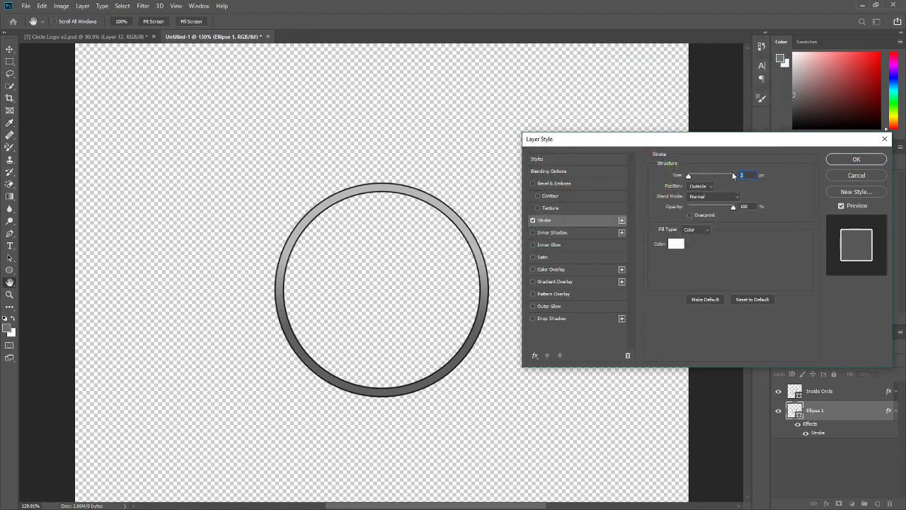
pyautogui.write('5')
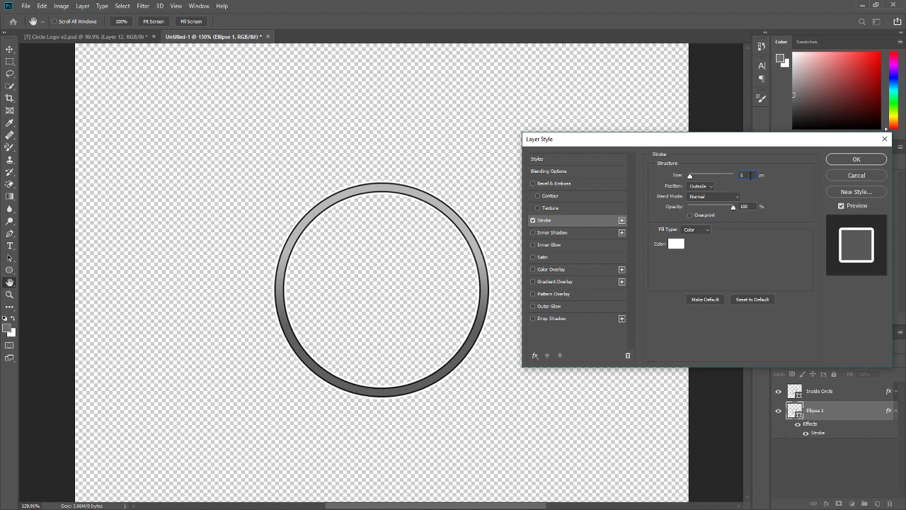
pyautogui.press('Up')
# Step: Apply the 5 px white stroke, then add a new layer beneath the ring layers
pyautogui.write('5')
pyautogui.click(853, 160)
pyautogui.click(877, 504)
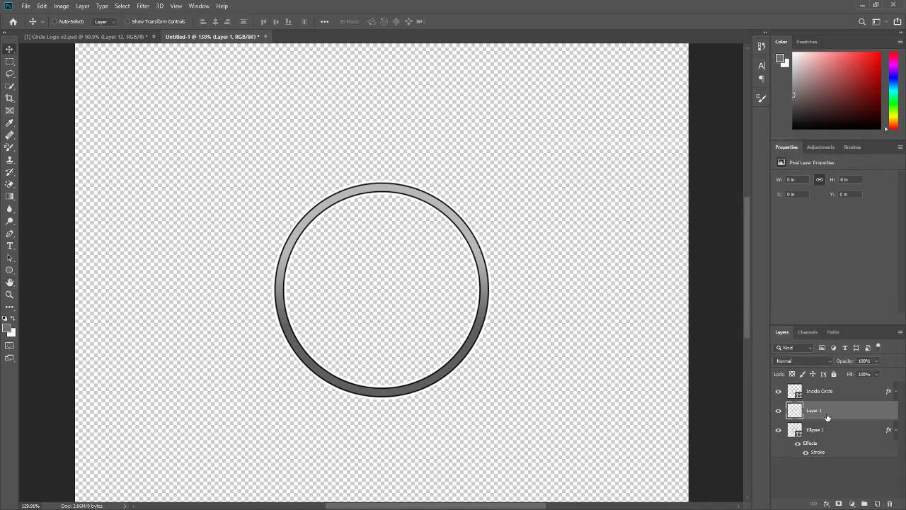
pyautogui.moveTo(814, 410); pyautogui.dragTo(814, 460)
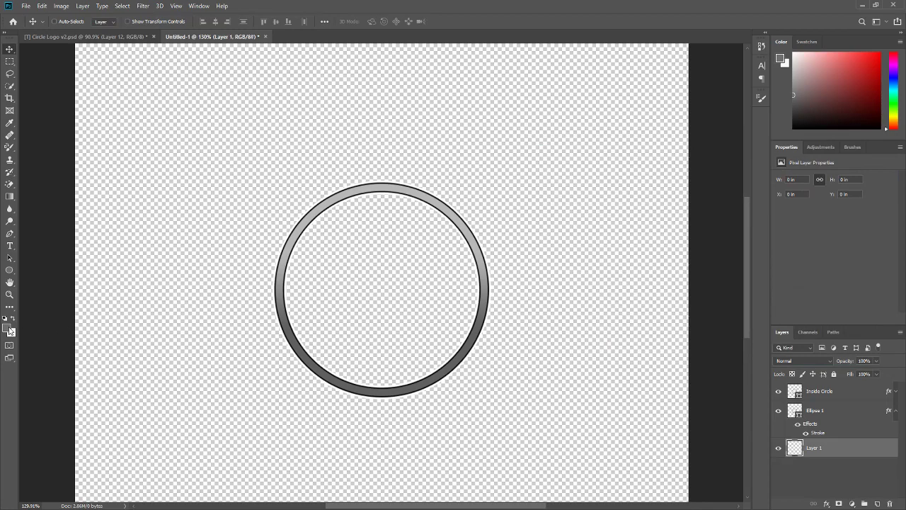
# Step: Fill the new layer with dark red #840000 using the Paint Bucket
pyautogui.click(10, 327)
pyautogui.write('840000')
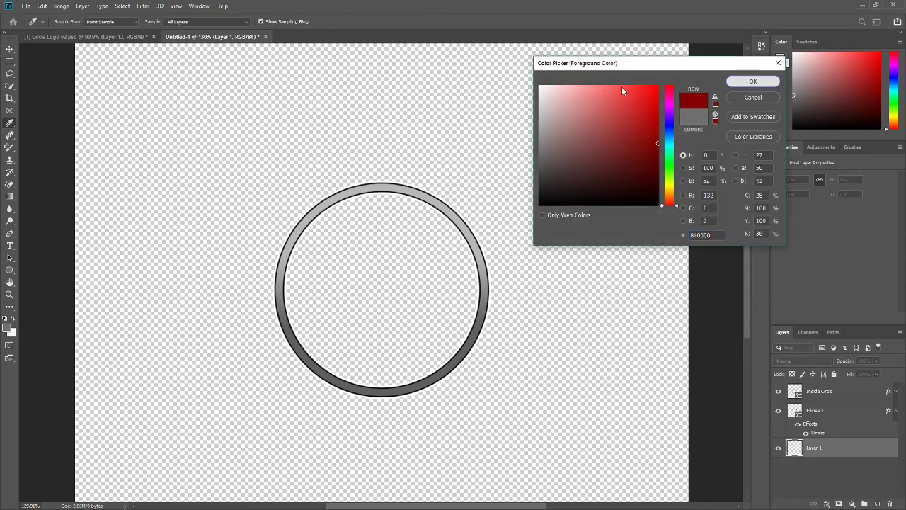
pyautogui.press('Return')
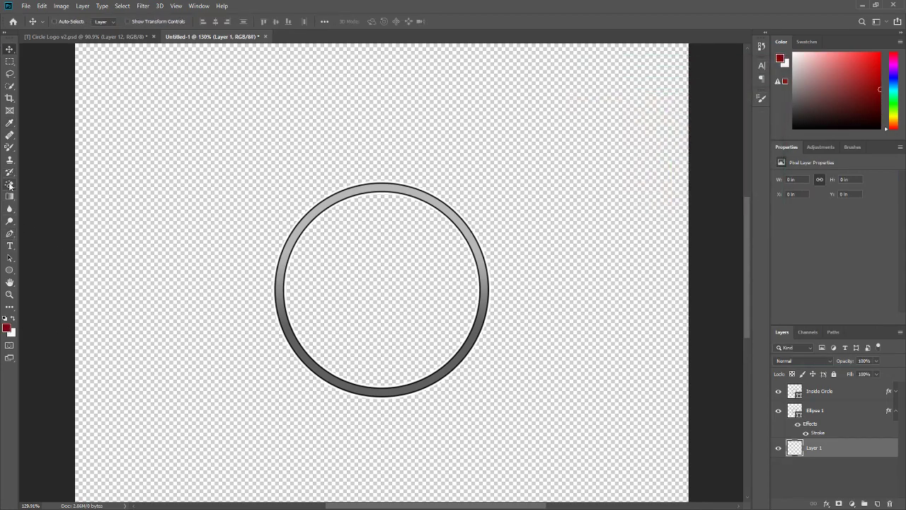
pyautogui.moveTo(10, 196); pyautogui.dragTo(45, 210)
pyautogui.click(210, 179)
pyautogui.scroll(1, 283, 241)
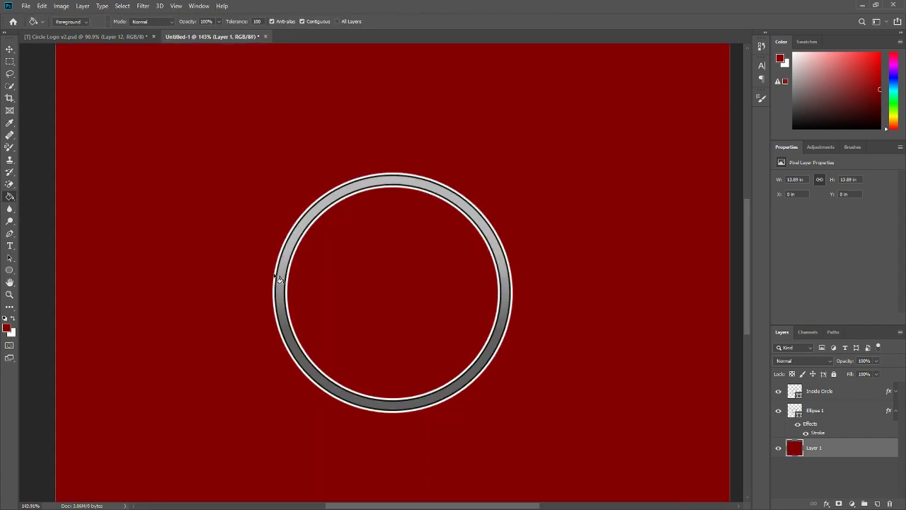
pyautogui.scroll(-1, 354, 237)
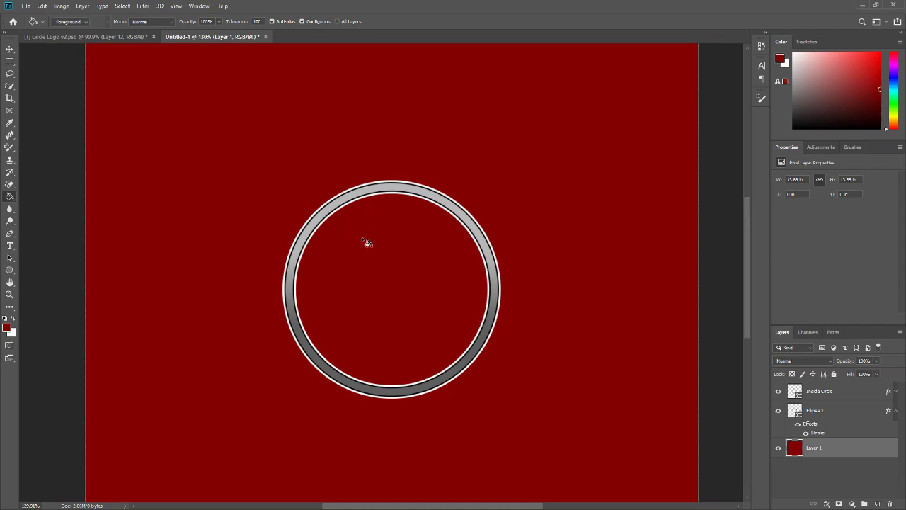
pyautogui.click(825, 415)
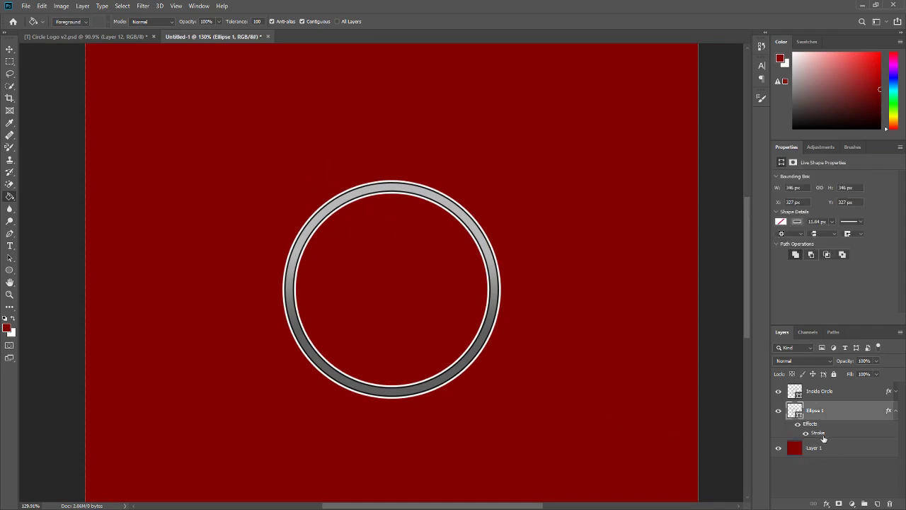
# Step: Select Inside Circle and Ellipse 1 and group them into Group 1
pyautogui.rightClick(833, 415)
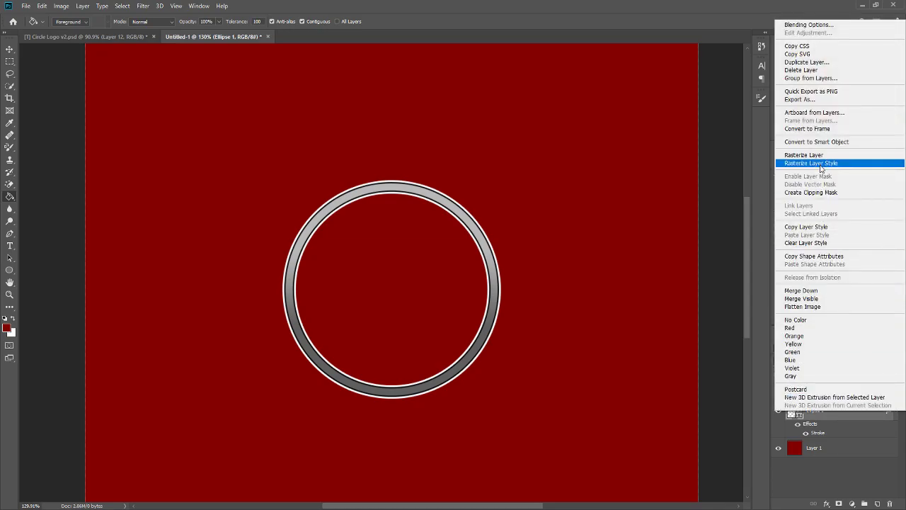
pyautogui.click(832, 415)
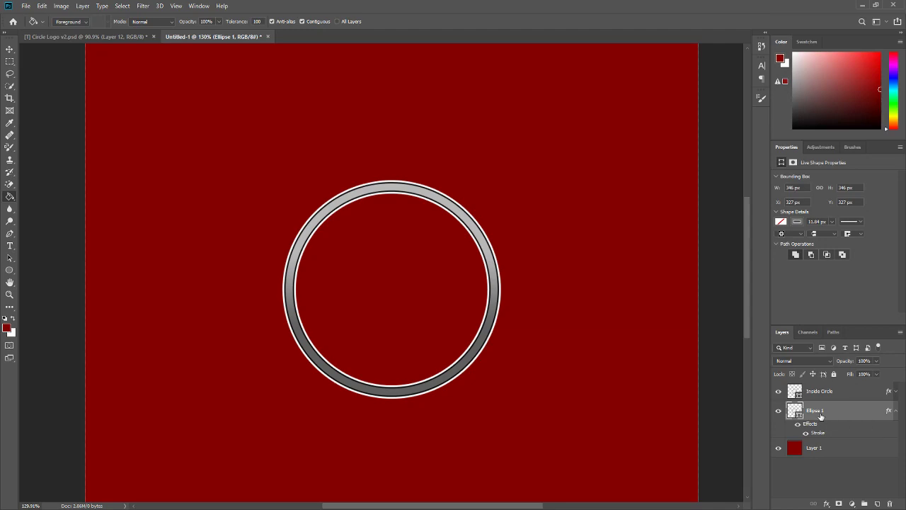
pyautogui.keyDown('shift'); pyautogui.click(822, 394); pyautogui.keyUp('shift')
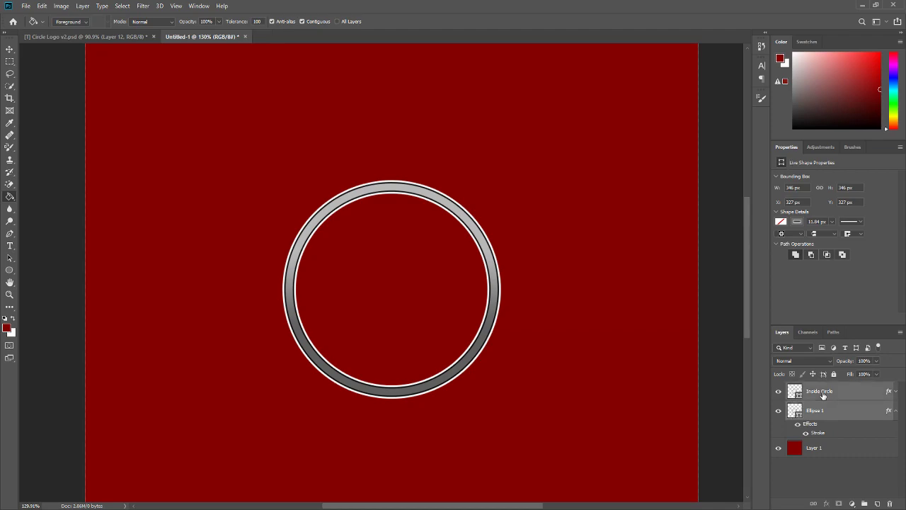
pyautogui.hotkey('ctrl', 'g')
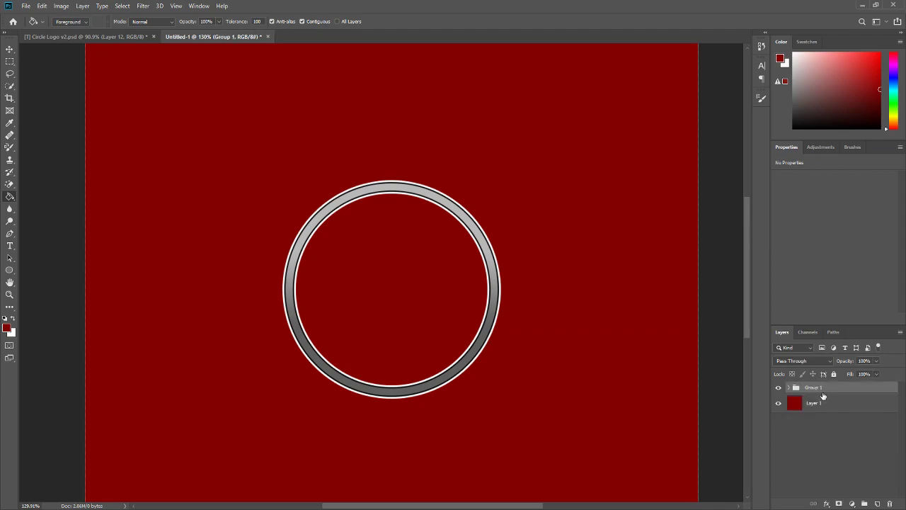
# Step: Duplicate the group as Backup, hide it, and move it below Layer 1
pyautogui.hotkey('ctrl', 'j')
pyautogui.doubleClick(821, 389)
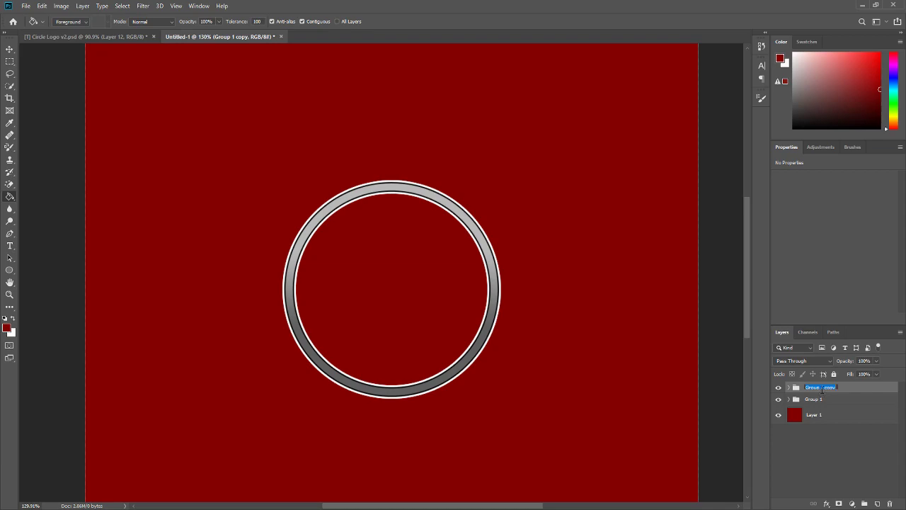
pyautogui.write('Backup')
pyautogui.press('Return')
pyautogui.click(778, 387)
pyautogui.moveTo(814, 387); pyautogui.dragTo(811, 450)
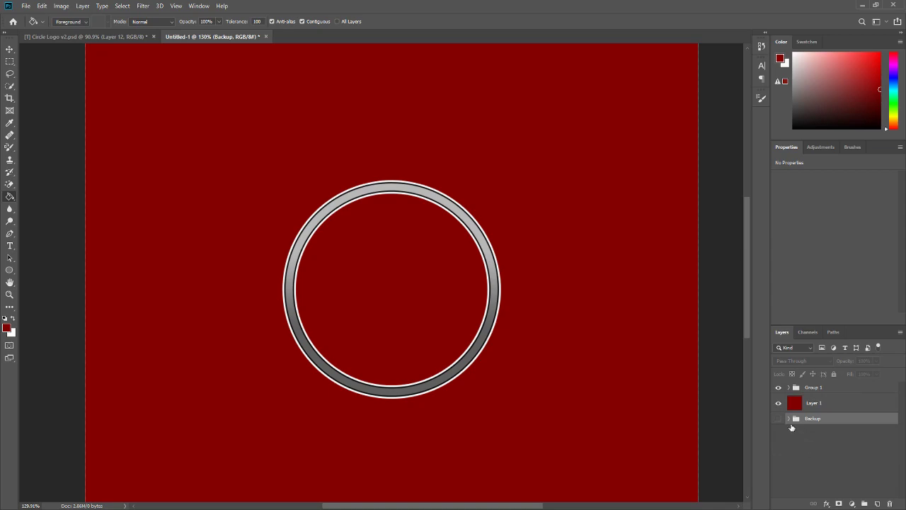
# Step: Rasterize the layer style of Ellipse 1 in Group 1 to bake in the white outline
pyautogui.click(788, 387)
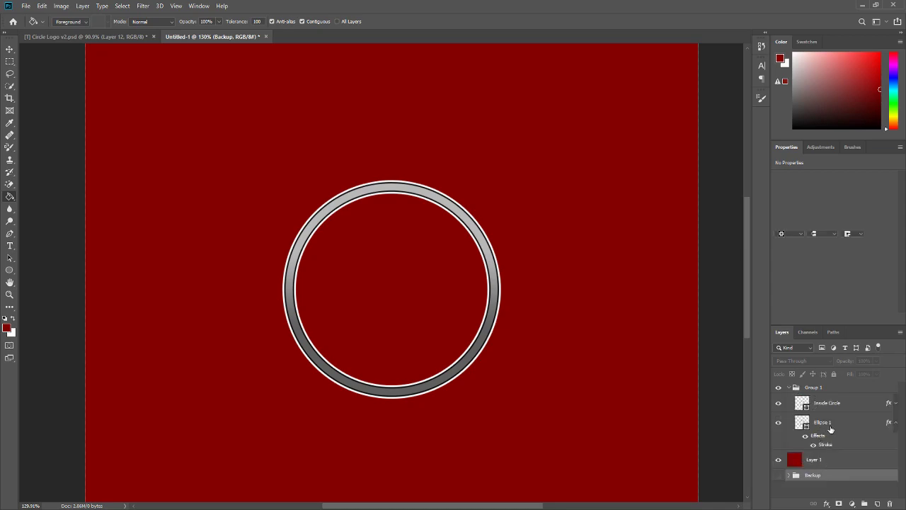
pyautogui.click(830, 428)
pyautogui.click(829, 408)
pyautogui.click(826, 426)
pyautogui.rightClick(826, 425)
pyautogui.click(819, 179)
pyautogui.rightClick(844, 424)
pyautogui.click(786, 37)
# Step: Add a black Stroke of size 23 to Ellipse 1 and apply it
pyautogui.doubleClick(860, 421)
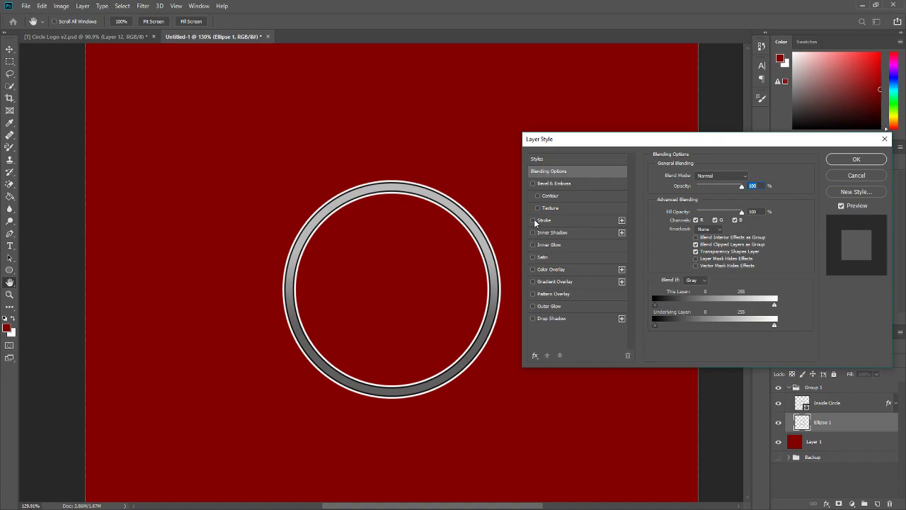
pyautogui.click(533, 221)
pyautogui.click(545, 221)
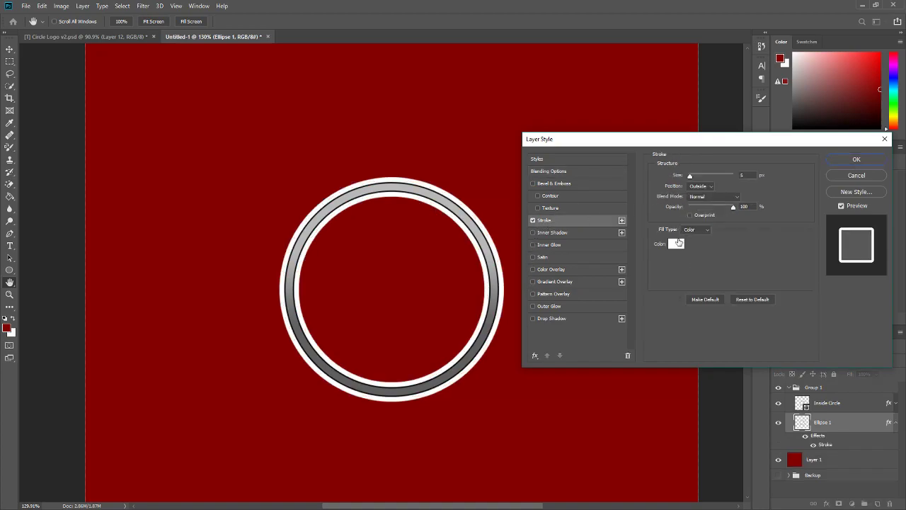
pyautogui.click(677, 242)
pyautogui.click(547, 207)
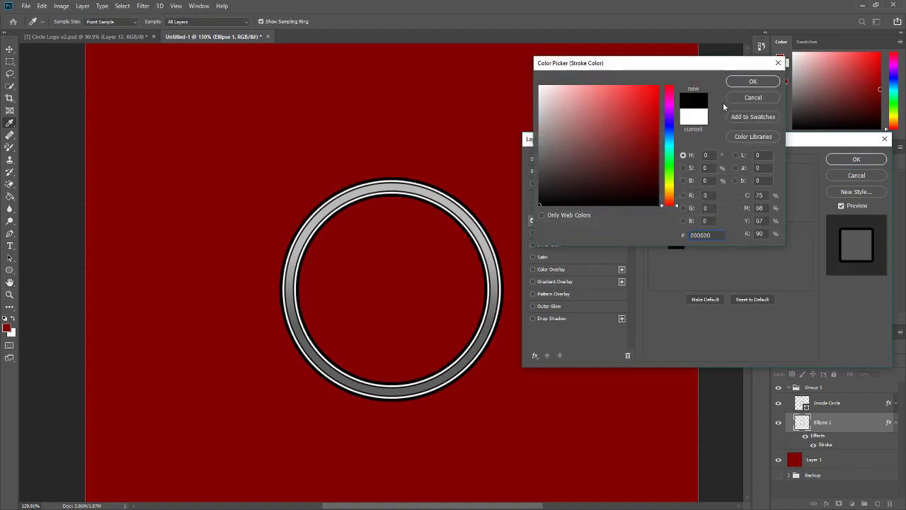
pyautogui.click(740, 83)
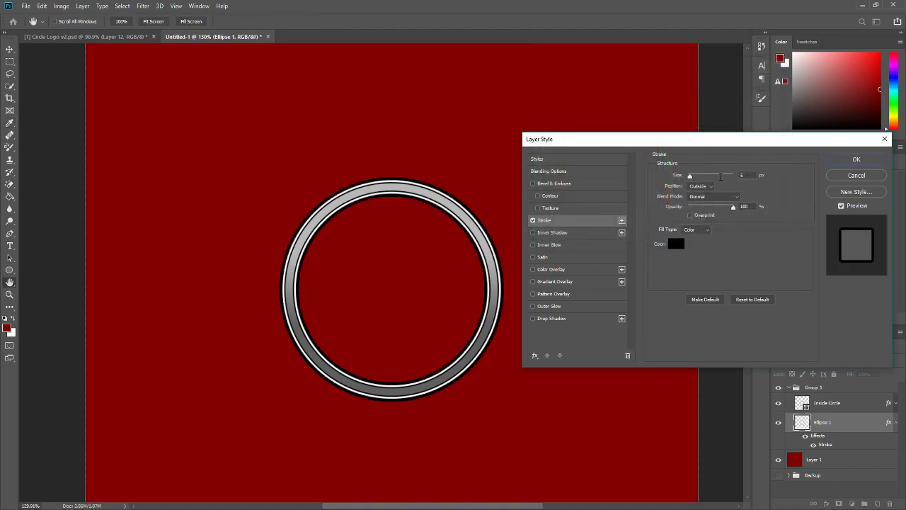
pyautogui.doubleClick(748, 174)
pyautogui.write('2')
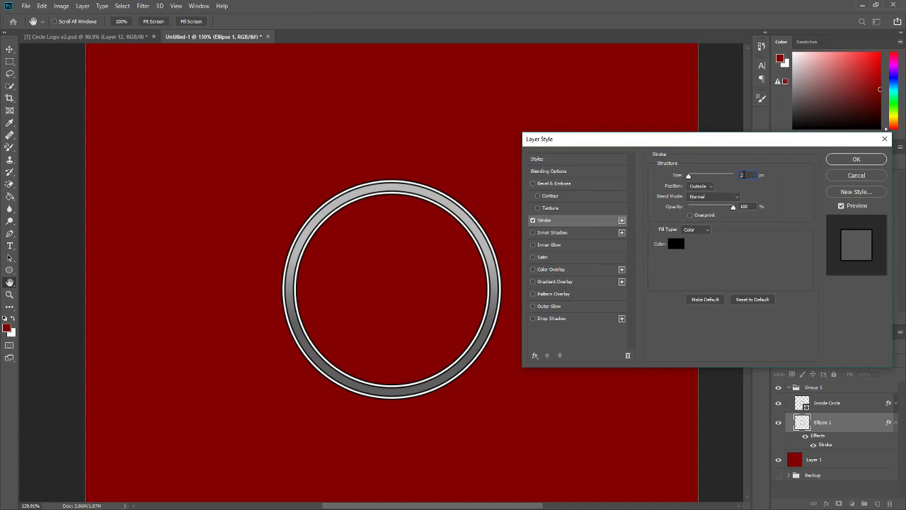
pyautogui.write('3')
pyautogui.click(843, 160)
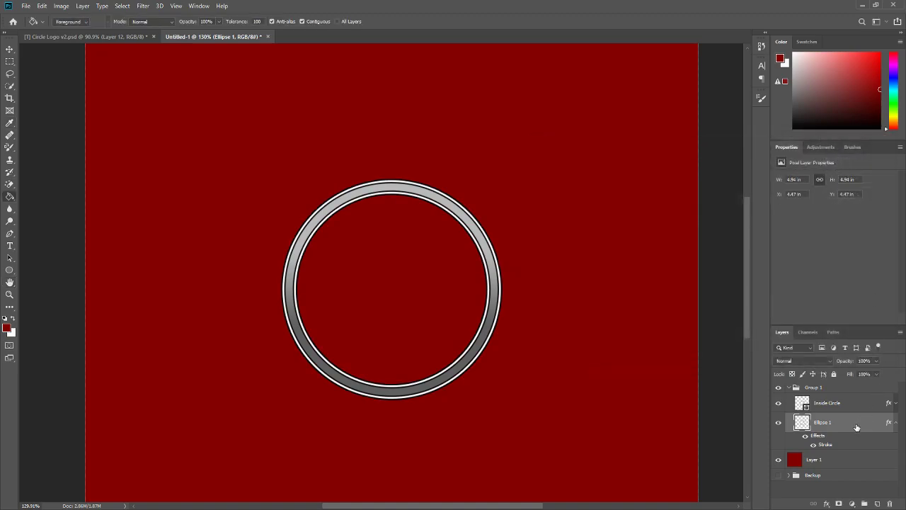
pyautogui.rightClick(855, 429)
# Step: Rasterize the black stroke into Ellipse 1 and merge it into Inside Circle
pyautogui.click(819, 185)
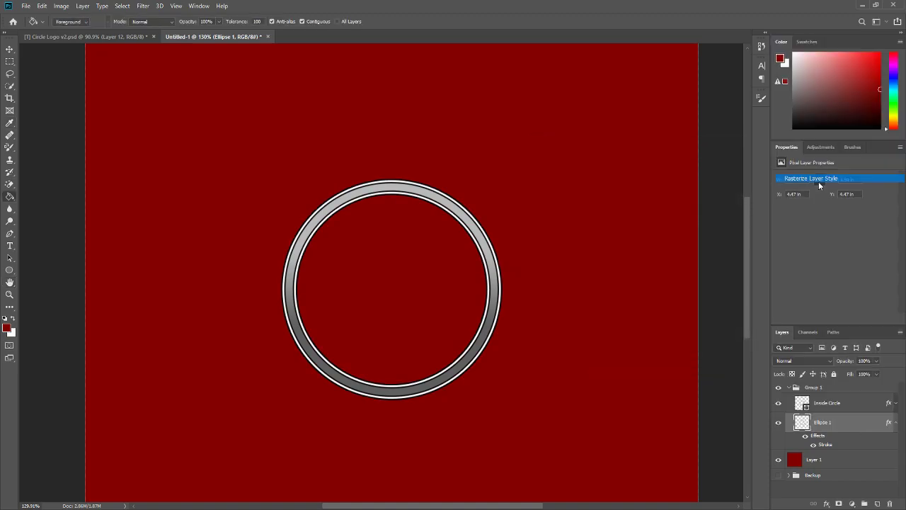
pyautogui.rightClick(863, 425)
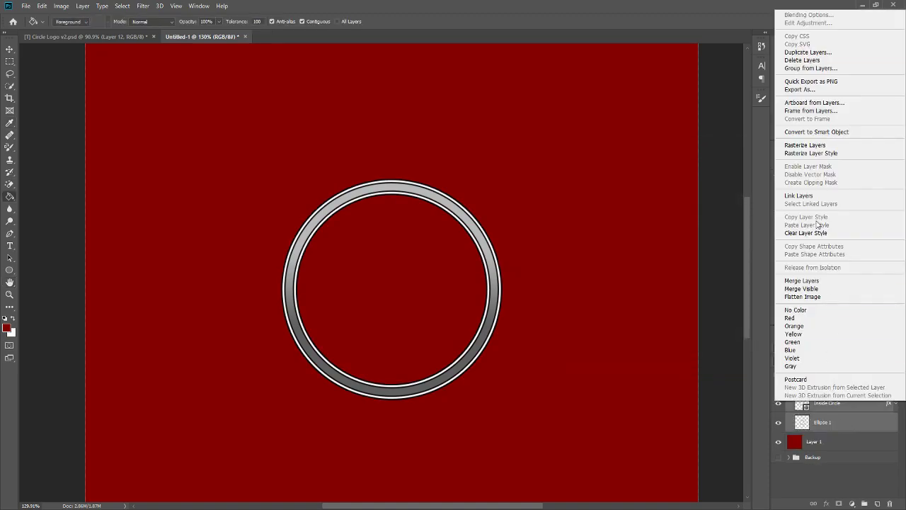
pyautogui.click(825, 154)
pyautogui.rightClick(838, 415)
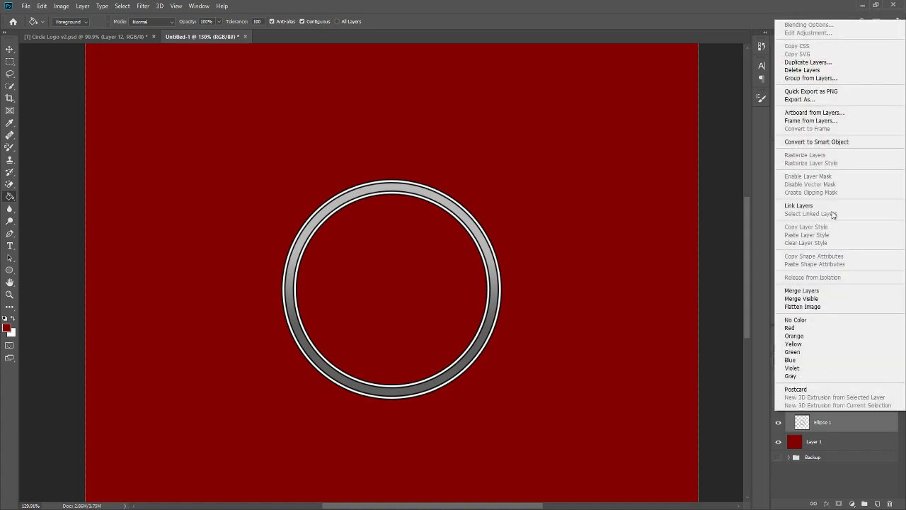
pyautogui.click(825, 289)
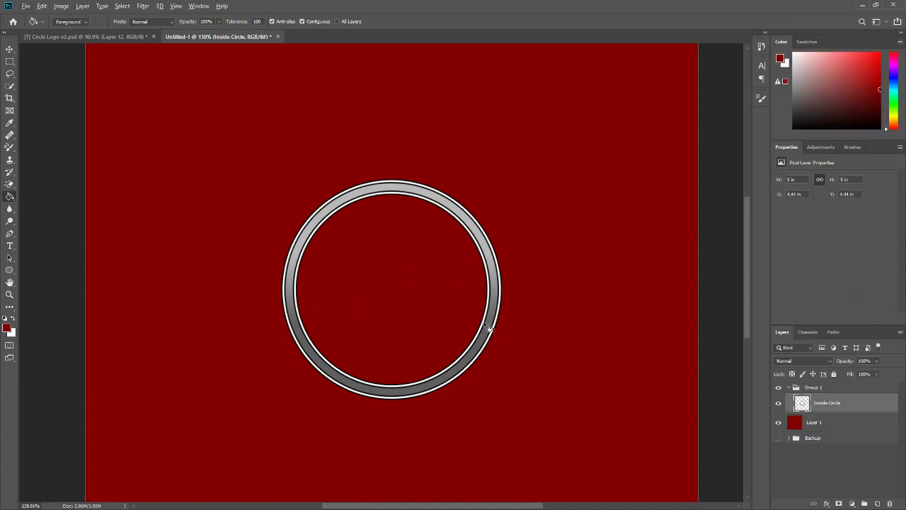
# Step: Rename the merged ring layer to 'Circle Border'
pyautogui.rightClick(829, 406)
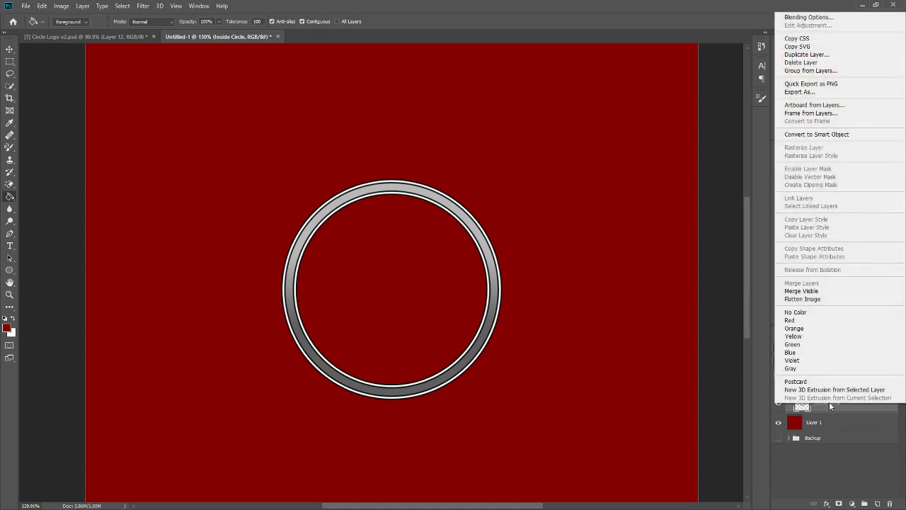
pyautogui.click(829, 402)
pyautogui.doubleClick(829, 403)
pyautogui.write('Circle')
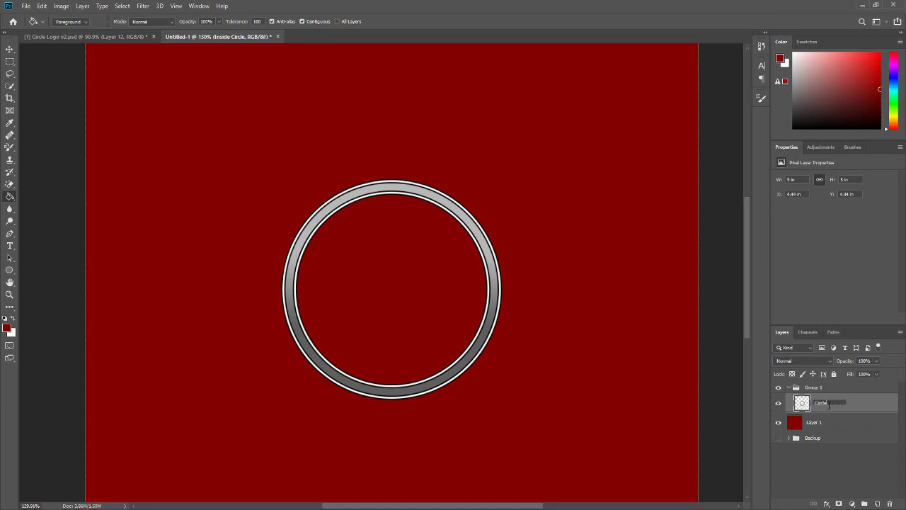
pyautogui.write(' Border')
pyautogui.press('Return')
# Step: Copy sky image Layer 17 into Untitled-1, clip it to Circle Border and position it
pyautogui.click(122, 37)
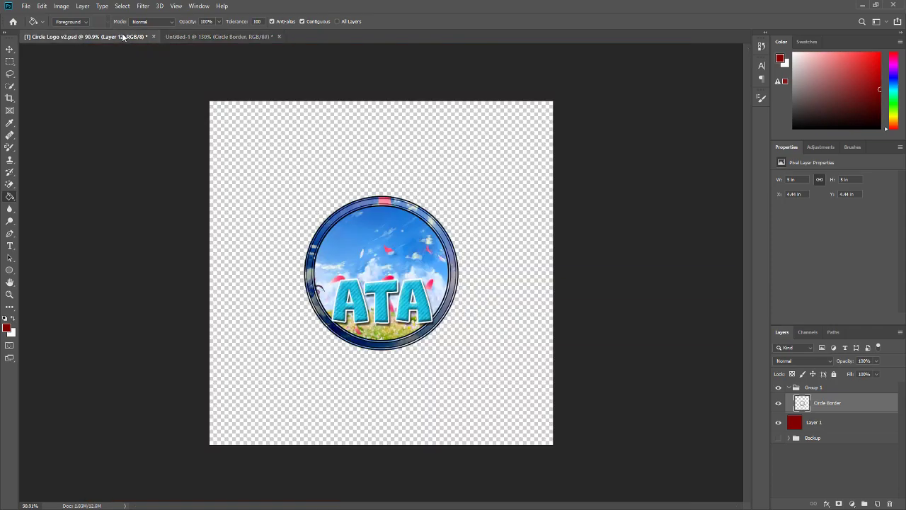
pyautogui.click(839, 416)
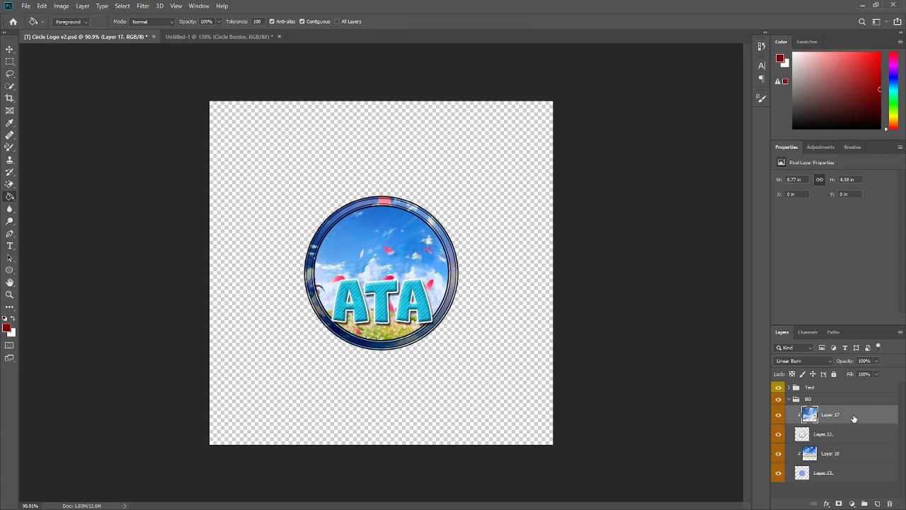
pyautogui.moveTo(849, 414); pyautogui.dragTo(397, 244)
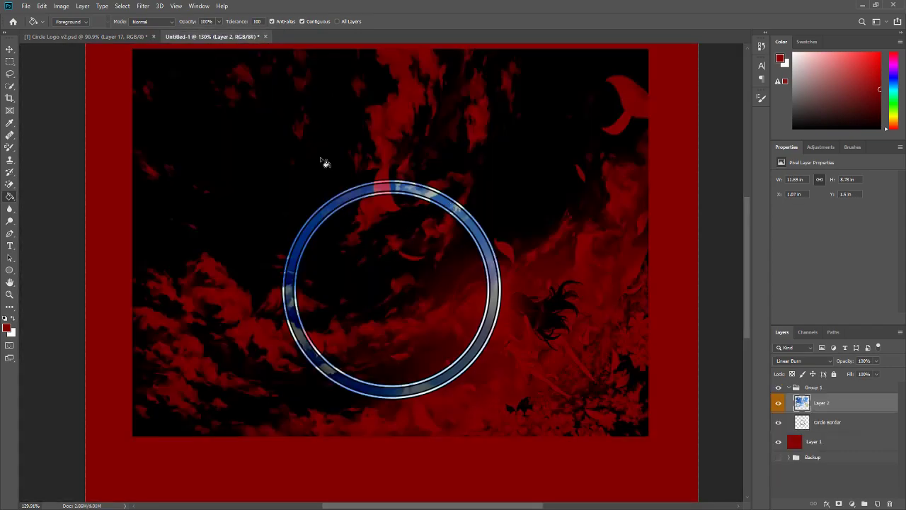
pyautogui.click(14, 51)
pyautogui.scroll(-2, 323, 196)
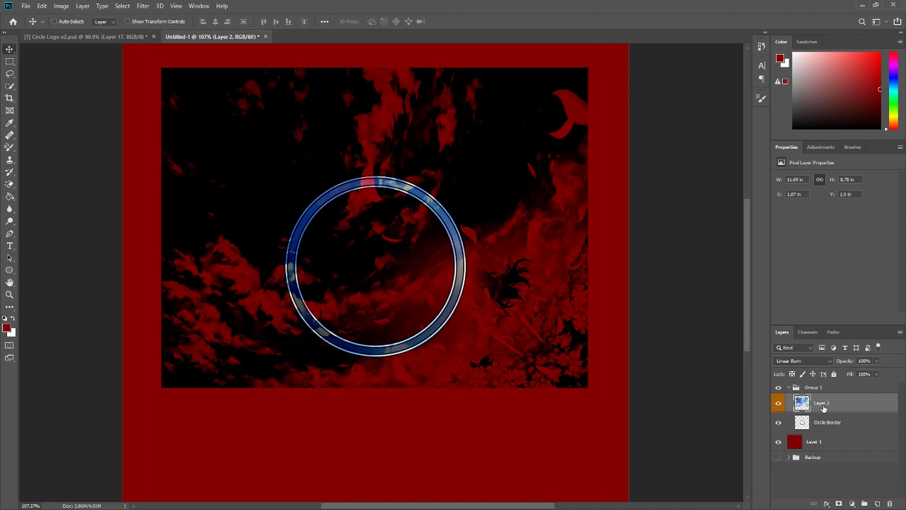
pyautogui.keyDown('alt'); pyautogui.click(797, 411); pyautogui.keyUp('alt')
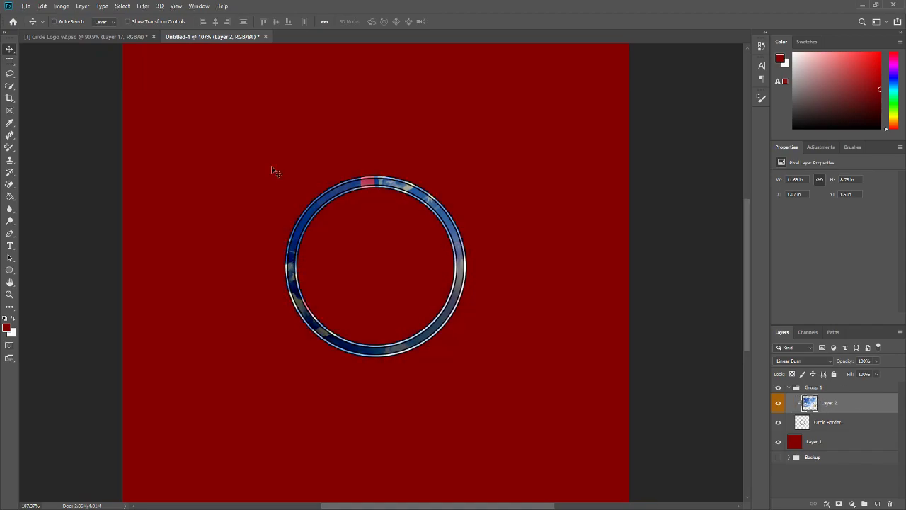
pyautogui.scroll(1, 348, 206)
pyautogui.moveTo(347, 206); pyautogui.dragTo(467, 240)
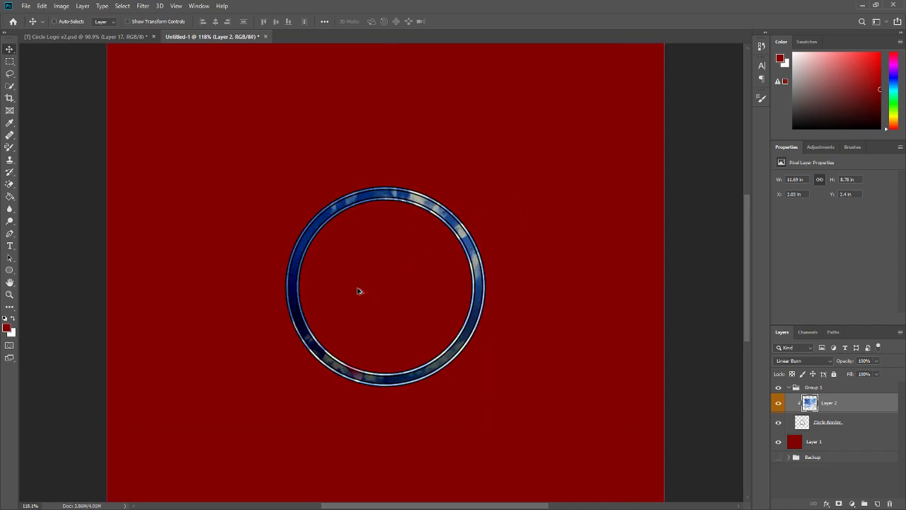
# Step: Scale the clipped sky image down to about 84% and re-centre it over the ring
pyautogui.scroll(-3, 358, 290)
pyautogui.hotkey('ctrl', 't')
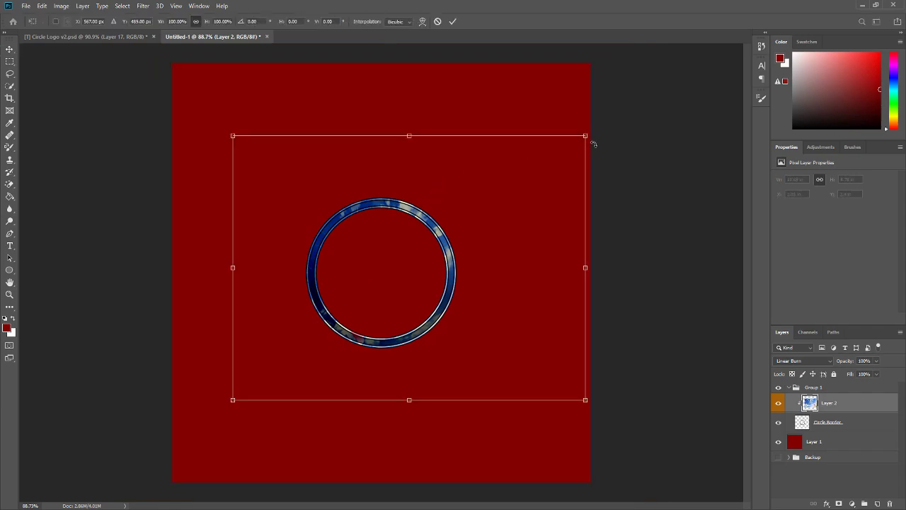
pyautogui.moveTo(587, 134); pyautogui.dragTo(530, 178)
pyautogui.moveTo(462, 290)
pyautogui.mouseDown()
pyautogui.moveTo(447, 237)
pyautogui.moveTo(441, 283)
pyautogui.moveTo(448, 281)
pyautogui.mouseUp()
pyautogui.click(453, 22)
pyautogui.scroll(1, 336, 366)
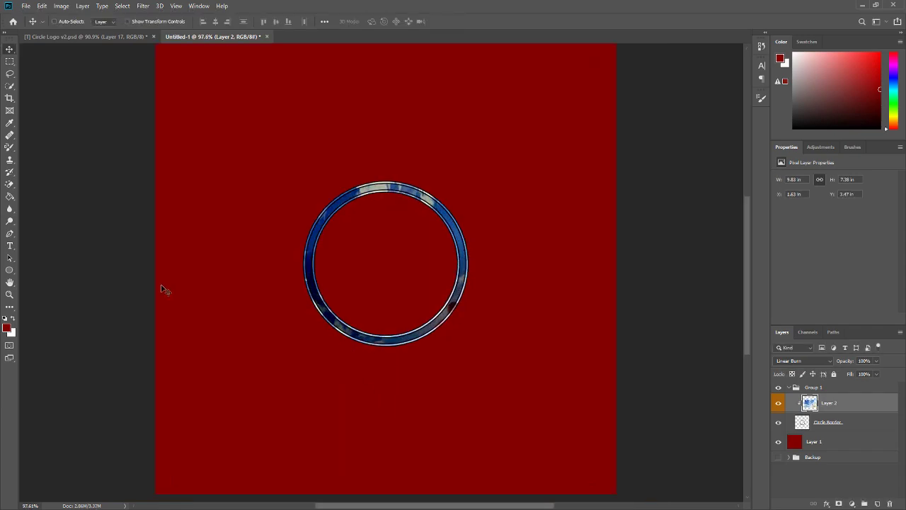
pyautogui.scroll(2, 382, 324)
pyautogui.click(10, 271)
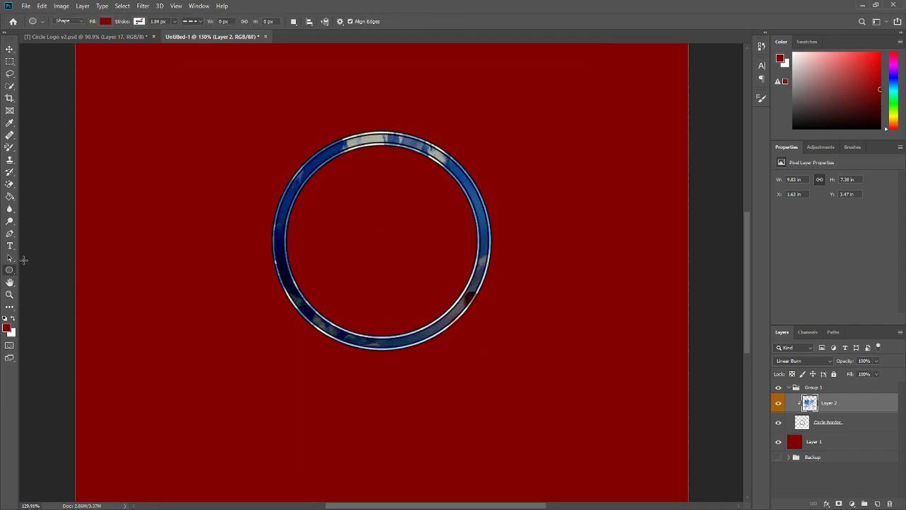
# Step: Move Inside Circle from the Backup group below Circle Border and rename it 'Inside Overlay BG'
pyautogui.click(14, 274)
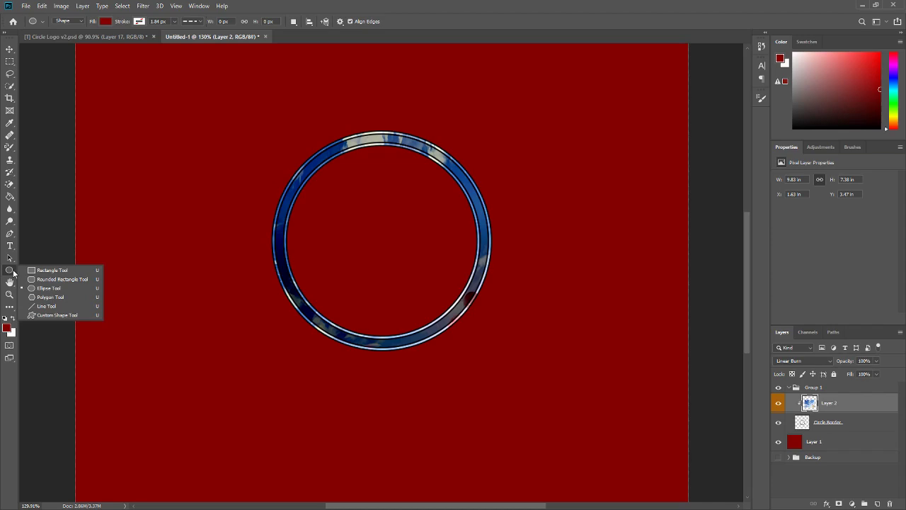
pyautogui.click(789, 457)
pyautogui.click(823, 460)
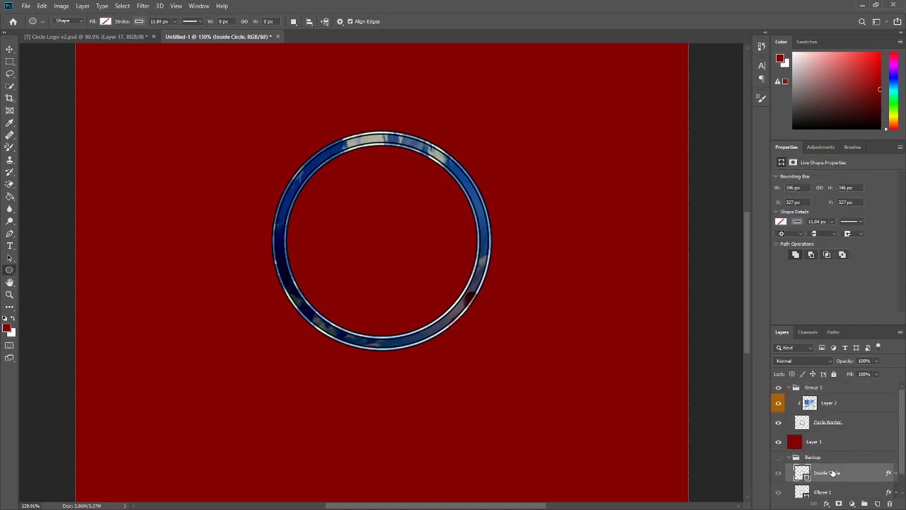
pyautogui.moveTo(828, 476); pyautogui.dragTo(817, 435)
pyautogui.click(788, 477)
pyautogui.doubleClick(825, 442)
pyautogui.press('BackSpace')
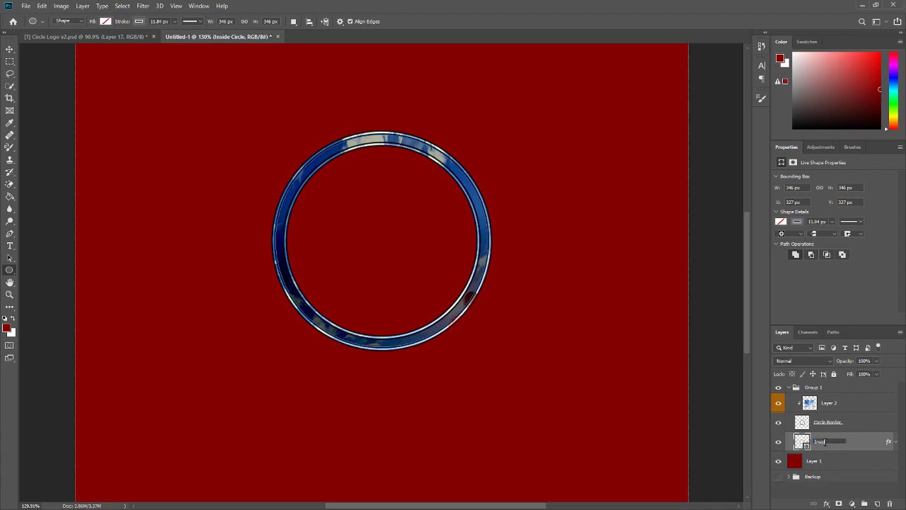
pyautogui.write('Inside Overlay BG')
pyautogui.press('Return')
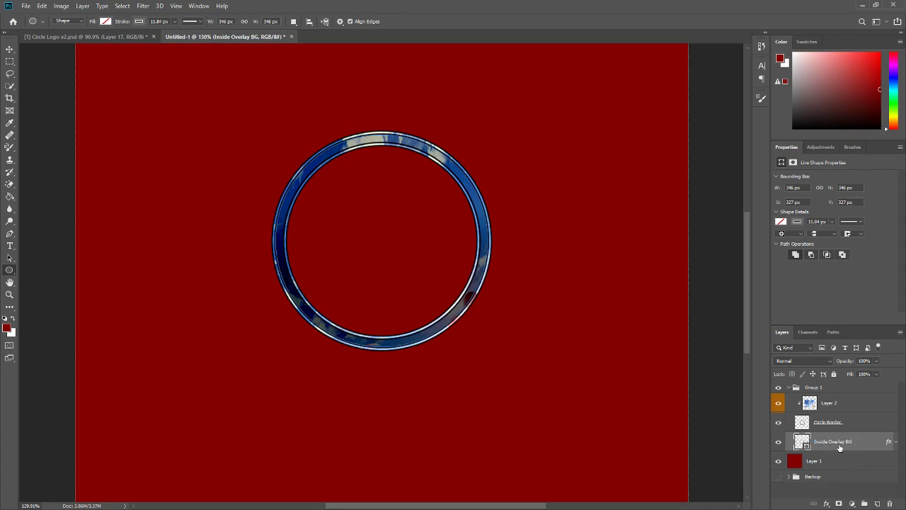
# Step: Set the Inside Overlay BG circle's fill to light blue
pyautogui.click(106, 22)
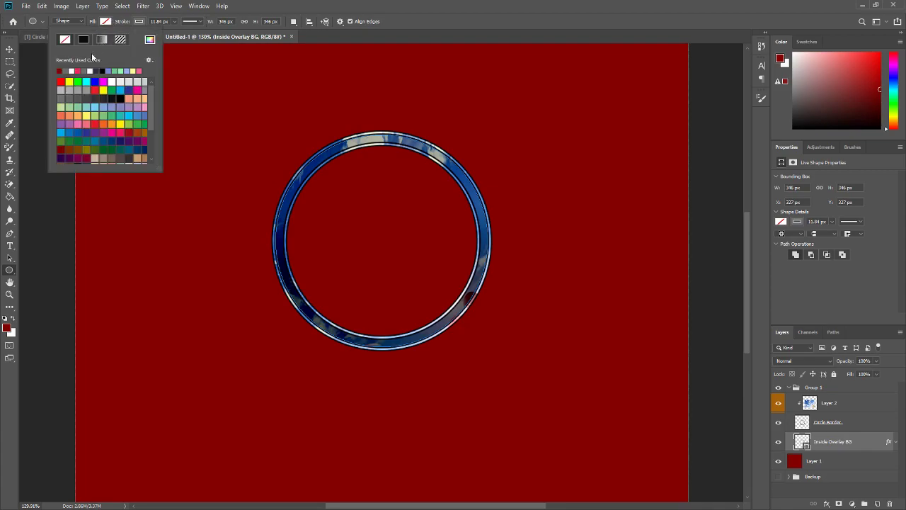
pyautogui.click(129, 70)
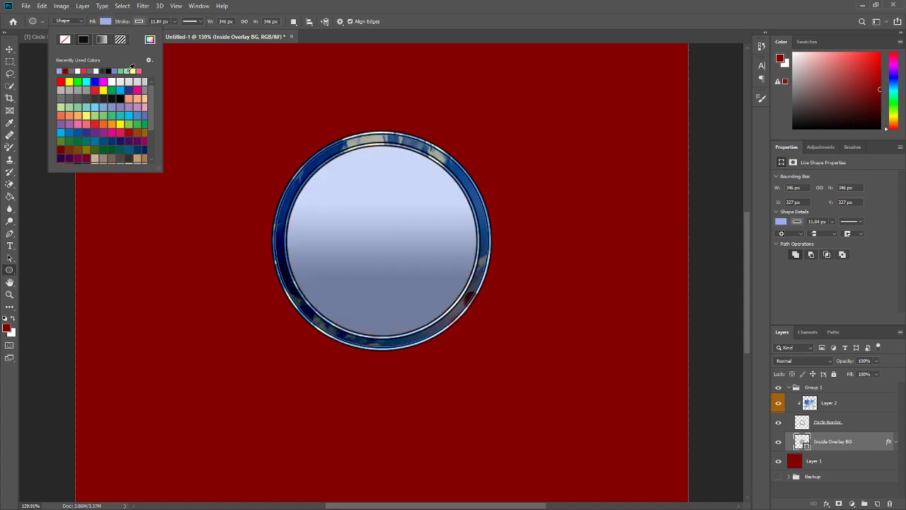
pyautogui.click(139, 22)
pyautogui.click(139, 21)
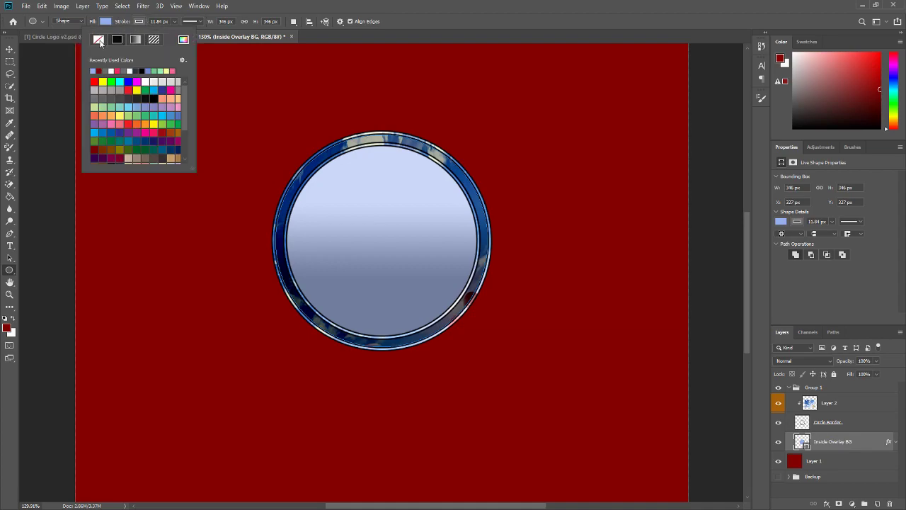
# Step: Clear the stroke and gradient overlay effects from Inside Overlay BG
pyautogui.click(6, 49)
pyautogui.click(896, 442)
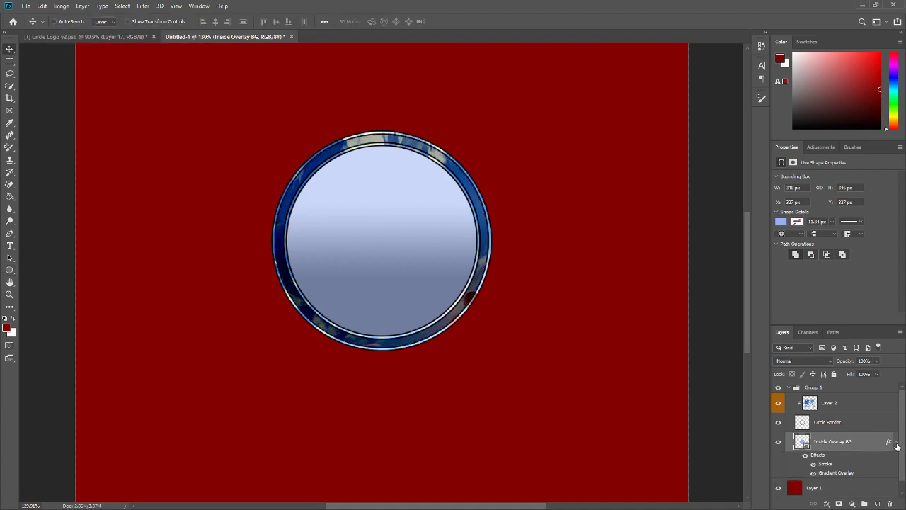
pyautogui.rightClick(861, 443)
pyautogui.click(803, 276)
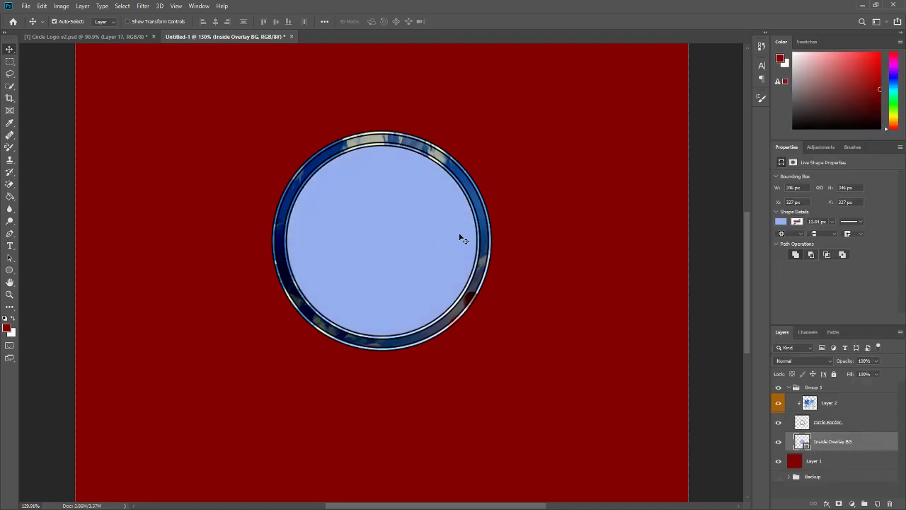
# Step: Scale Inside Overlay BG to about 95% (roughly 330×330 px) to fit the ring's inner edge
pyautogui.hotkey('ctrl', 't')
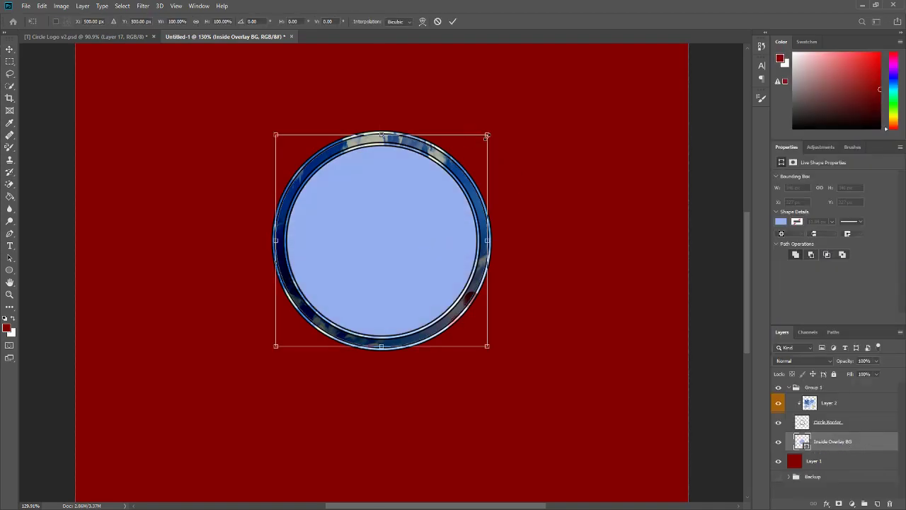
pyautogui.moveTo(486, 136); pyautogui.dragTo(484, 138)
pyautogui.moveTo(281, 349); pyautogui.dragTo(281, 340)
pyautogui.scroll(3, 307, 170)
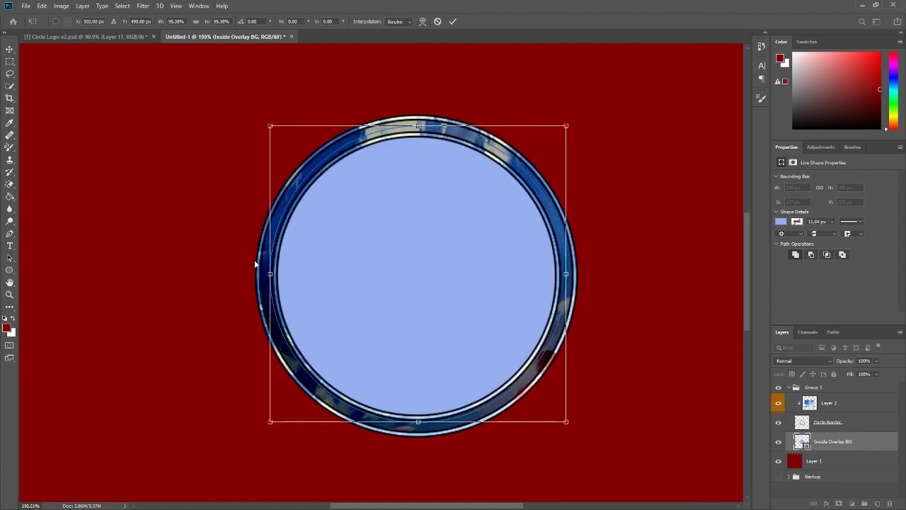
pyautogui.click(456, 22)
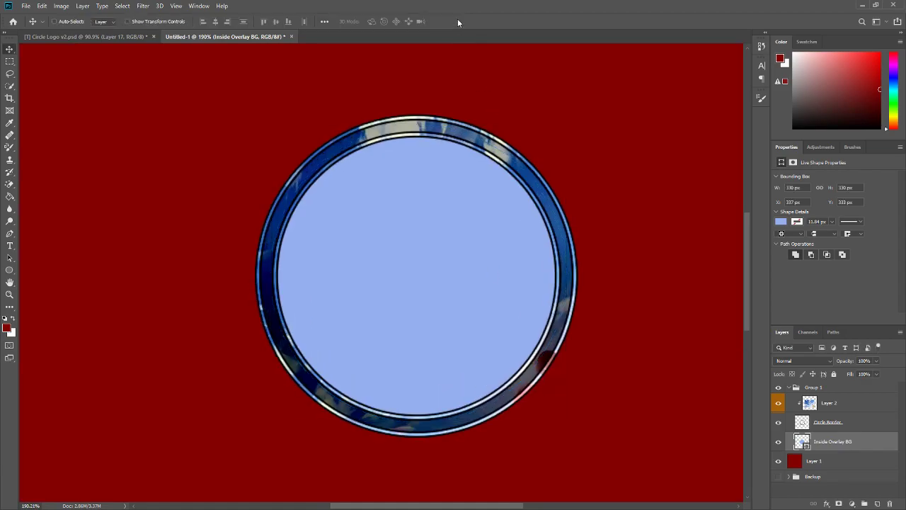
pyautogui.scroll(-2, 425, 263)
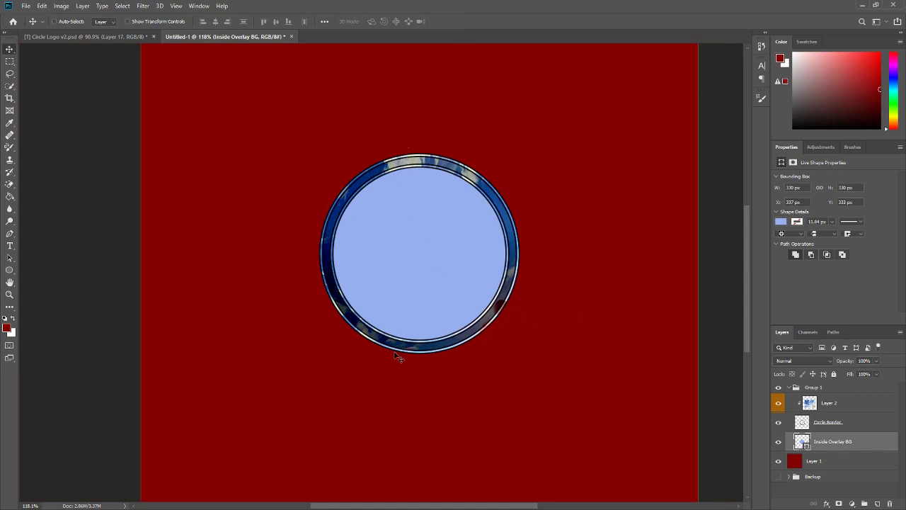
# Step: Duplicate Layer 2 in Normal blend mode, move it below Circle Border and clip it to the inner circle
pyautogui.click(829, 405)
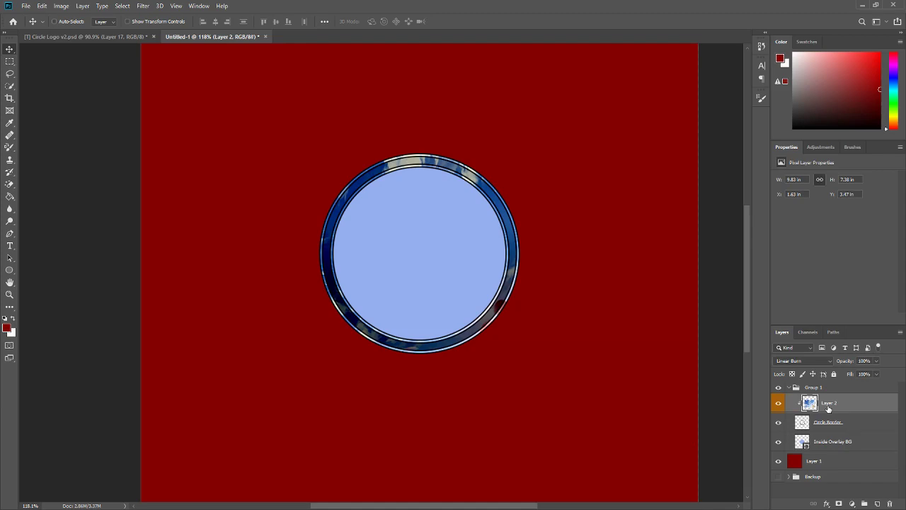
pyautogui.press('ctrl')
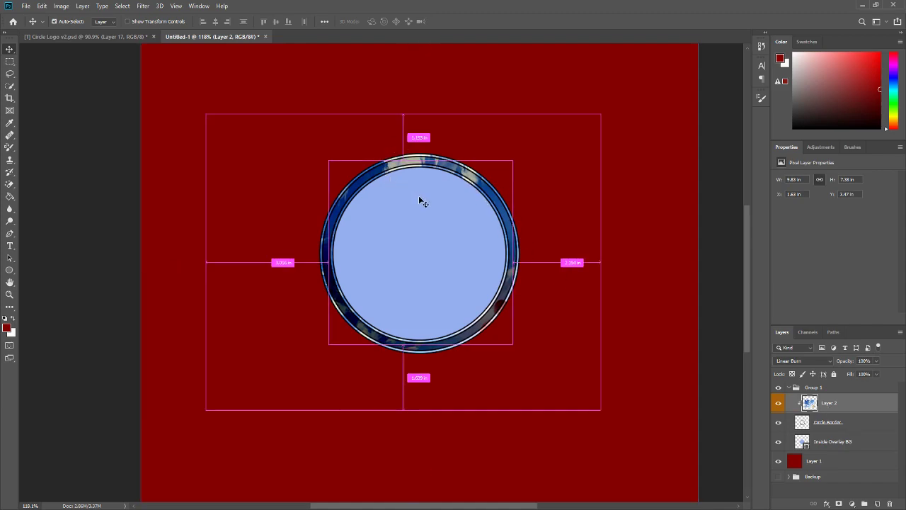
pyautogui.hotkey('ctrl', 'j')
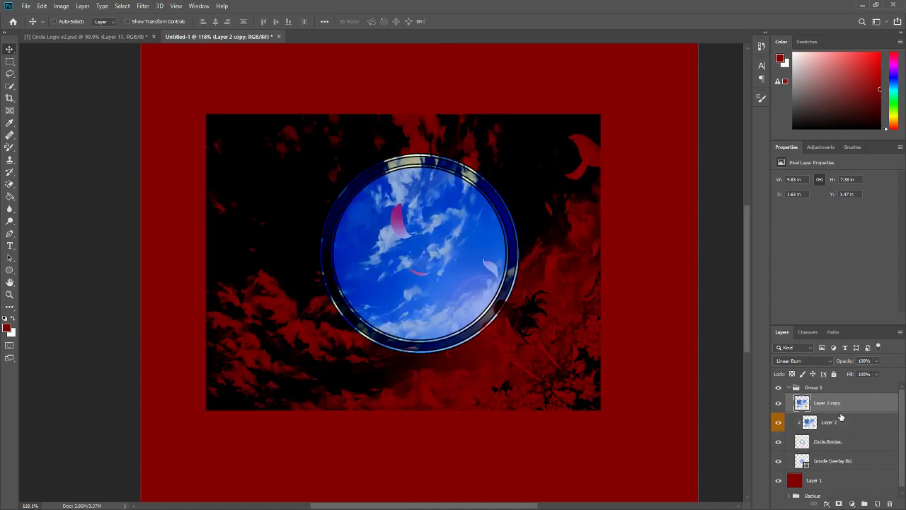
pyautogui.click(793, 361)
pyautogui.click(778, 283)
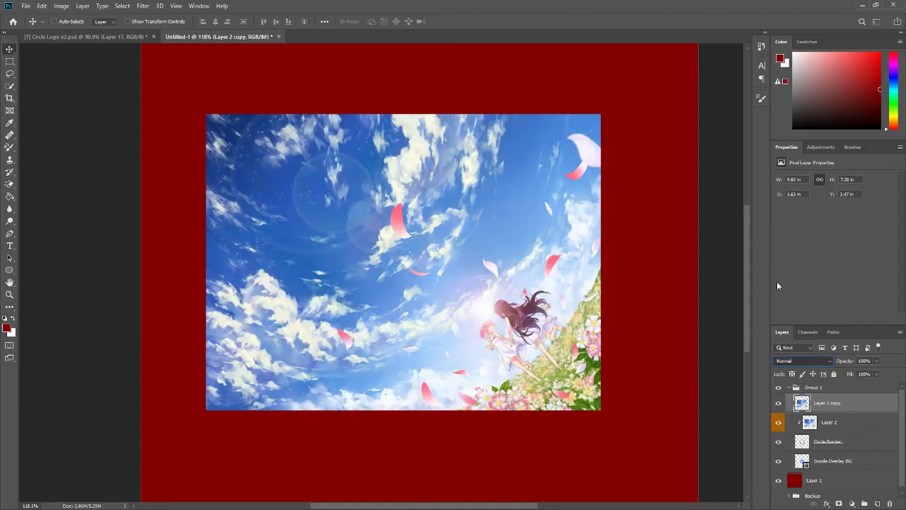
pyautogui.moveTo(832, 397); pyautogui.dragTo(833, 445)
pyautogui.rightClick(829, 451)
pyautogui.click(814, 222)
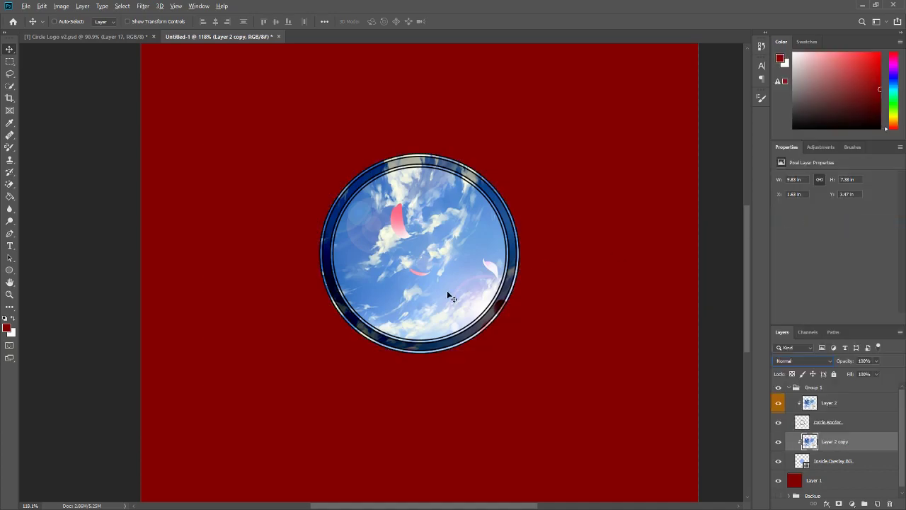
# Step: Shrink the sky image copy to about 93% and shift it up slightly
pyautogui.scroll(-3, 439, 249)
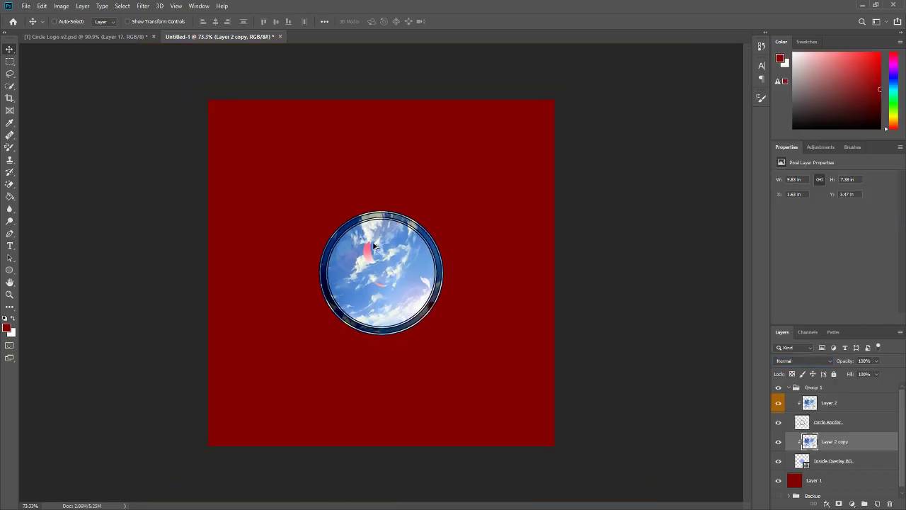
pyautogui.scroll(1, 393, 253)
pyautogui.hotkey('ctrl', 't')
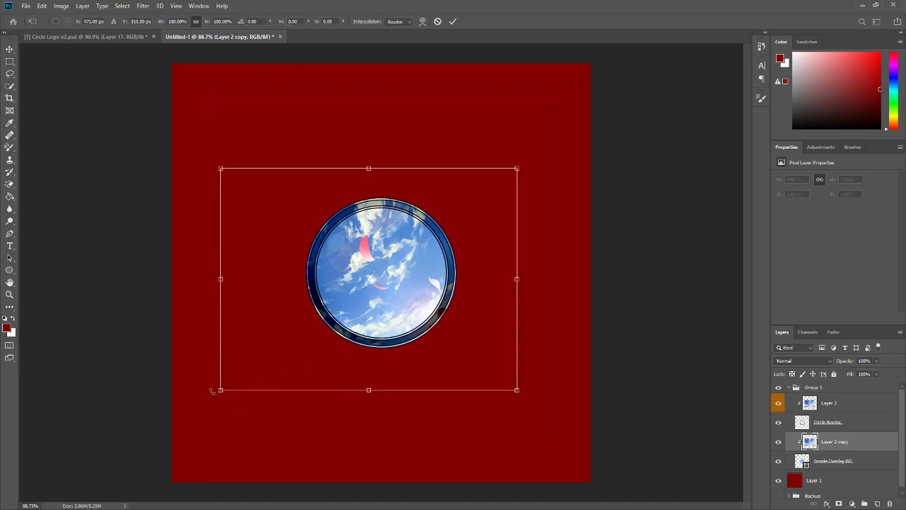
pyautogui.moveTo(215, 391); pyautogui.dragTo(236, 375)
pyautogui.moveTo(480, 288)
pyautogui.mouseDown()
pyautogui.moveTo(480, 238)
pyautogui.moveTo(482, 289)
pyautogui.mouseUp()
# Step: Commit the sky image resize and return to the Untitled-1 logo document
pyautogui.click(453, 21)
pyautogui.click(103, 38)
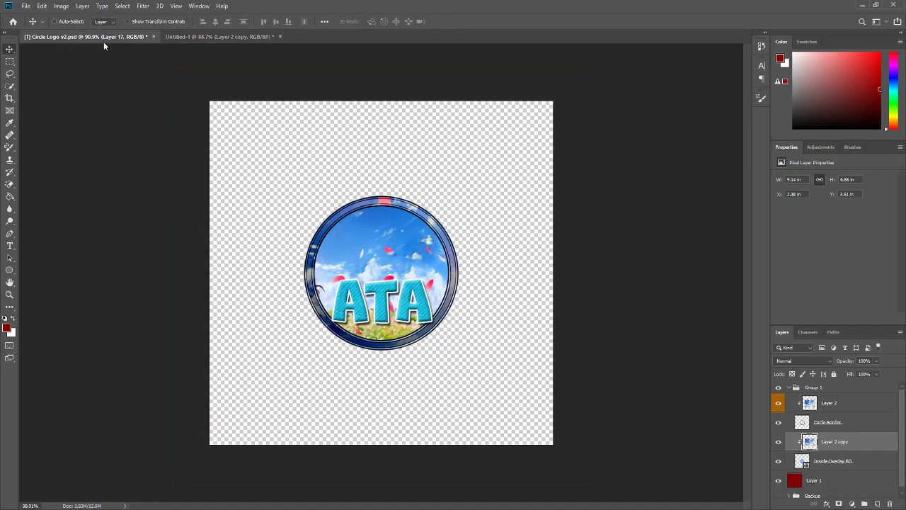
pyautogui.click(217, 37)
# Step: Open reference (2).png from Photoshop > People Models > Female Models
pyautogui.click(26, 6)
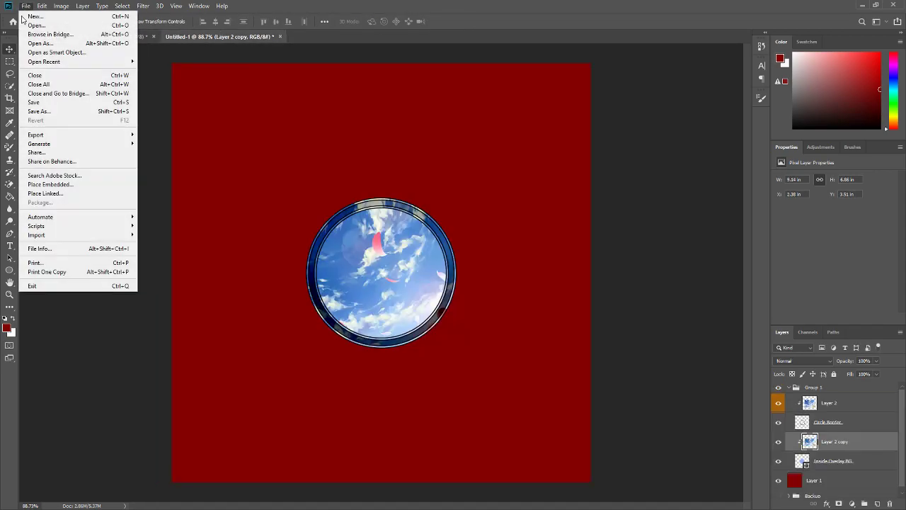
pyautogui.click(28, 25)
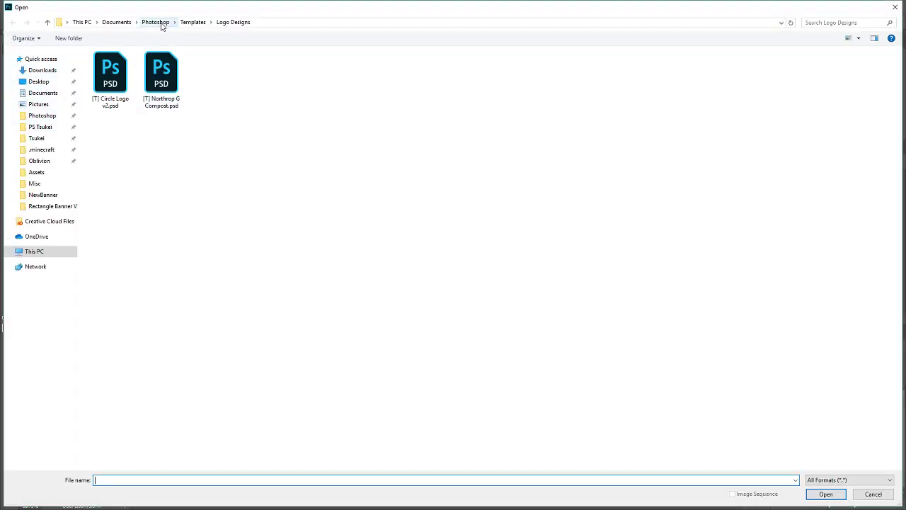
pyautogui.click(43, 116)
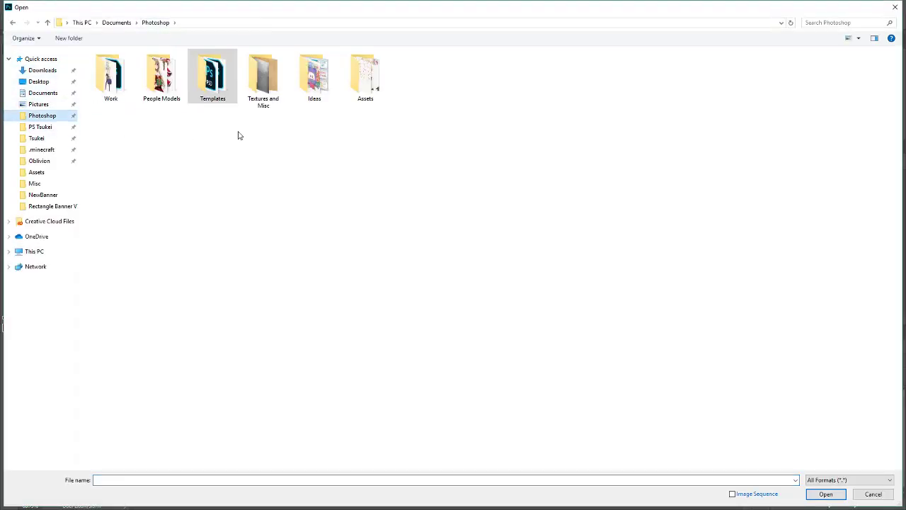
pyautogui.doubleClick(168, 88)
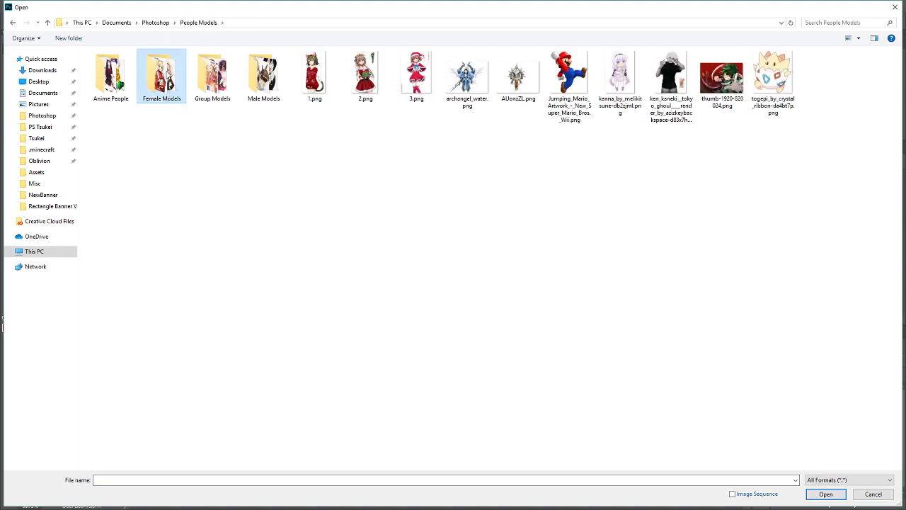
pyautogui.doubleClick(163, 79)
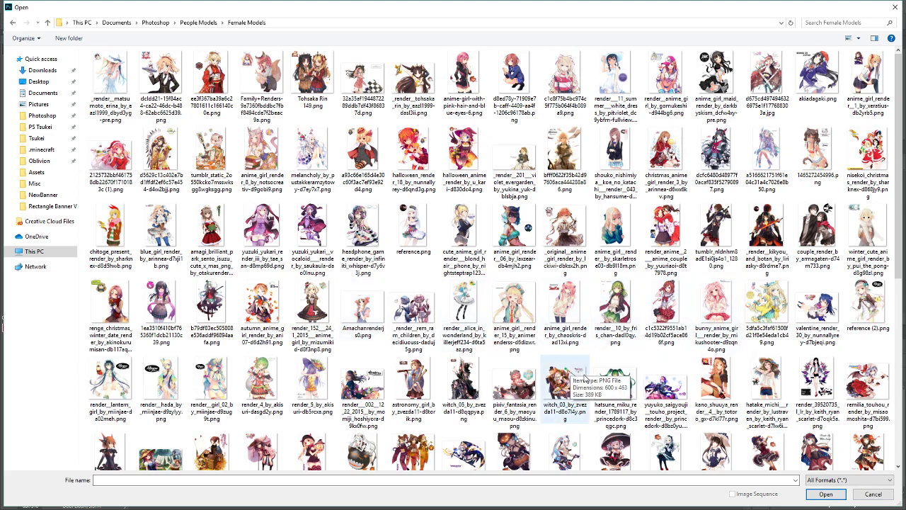
pyautogui.doubleClick(861, 308)
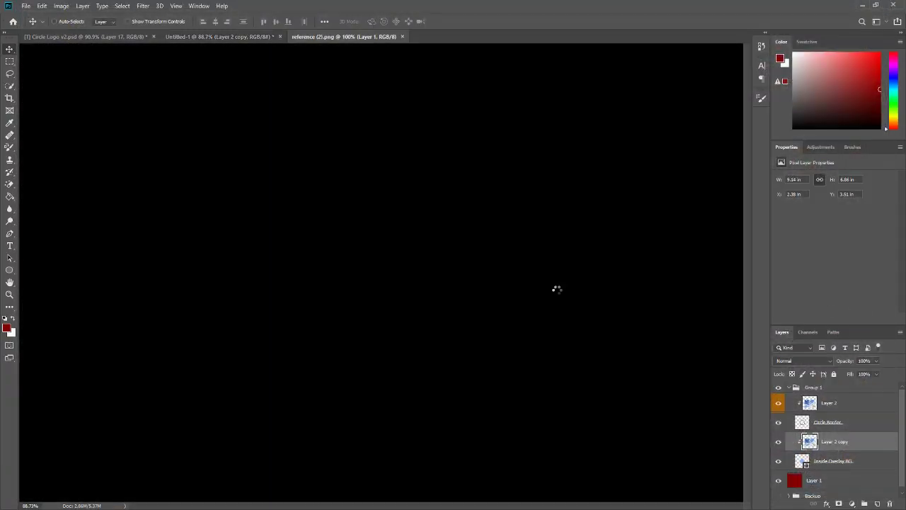
# Step: Erase the watermark at the top right of the girl image
pyautogui.scroll(4, 343, 84)
pyautogui.scroll(1, 334, 77)
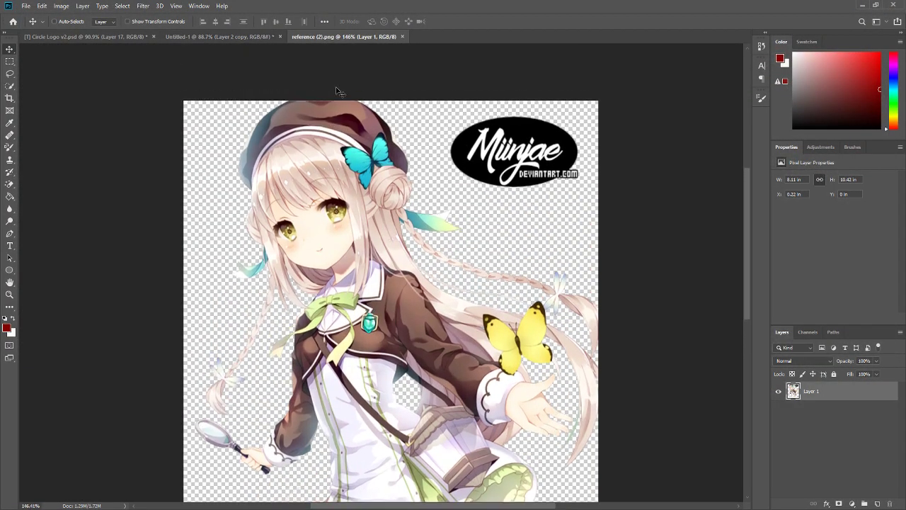
pyautogui.click(10, 61)
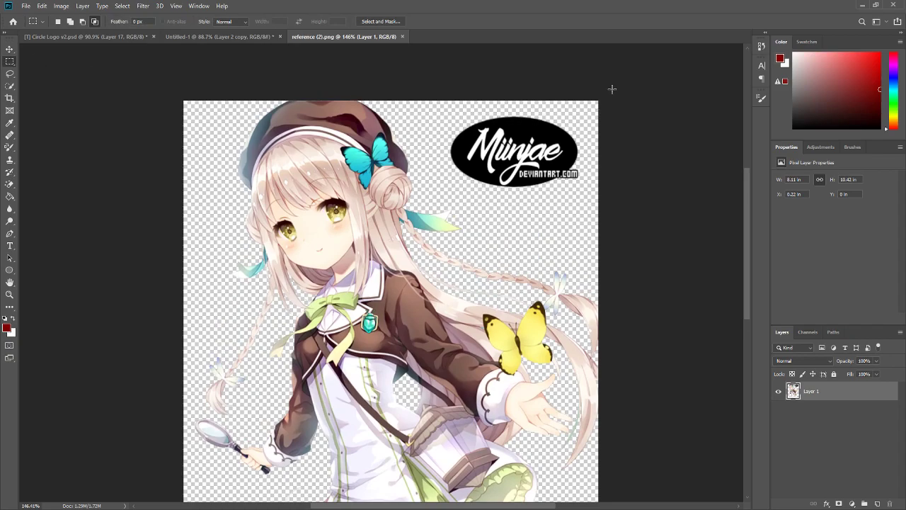
pyautogui.moveTo(613, 89); pyautogui.dragTo(444, 192)
pyautogui.press('Delete')
pyautogui.hotkey('ctrl', 'd')
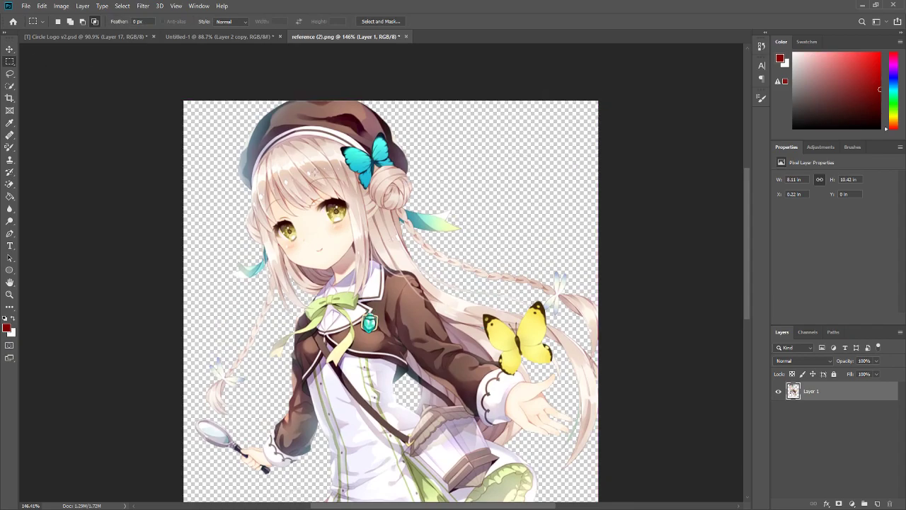
# Step: Select the whole girl image and drag it into the Untitled-1 logo document
pyautogui.scroll(-3, 315, 172)
pyautogui.scroll(-3, 373, 145)
pyautogui.moveTo(530, 101); pyautogui.dragTo(204, 424)
pyautogui.click(10, 49)
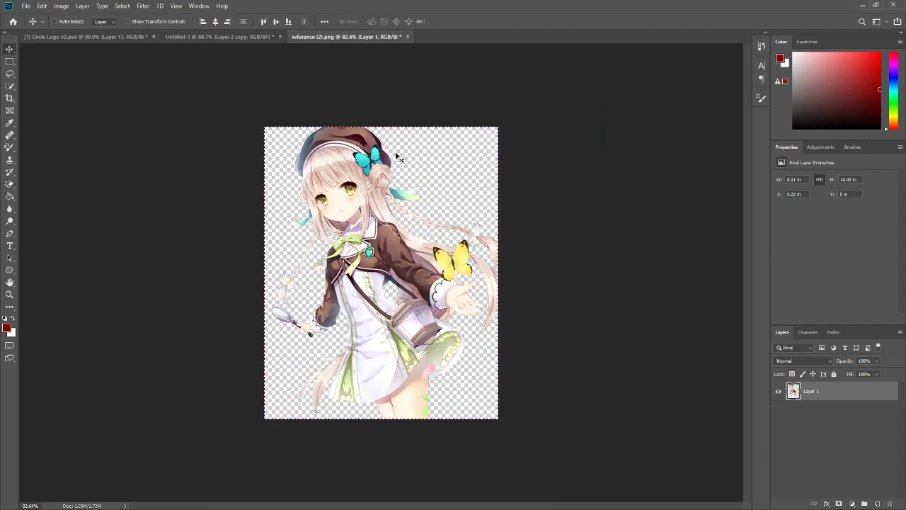
pyautogui.moveTo(396, 154); pyautogui.dragTo(397, 254)
# Step: Stack the girl layer above the ring, mirror her at -100% width and rotate slightly
pyautogui.moveTo(840, 450); pyautogui.dragTo(833, 398)
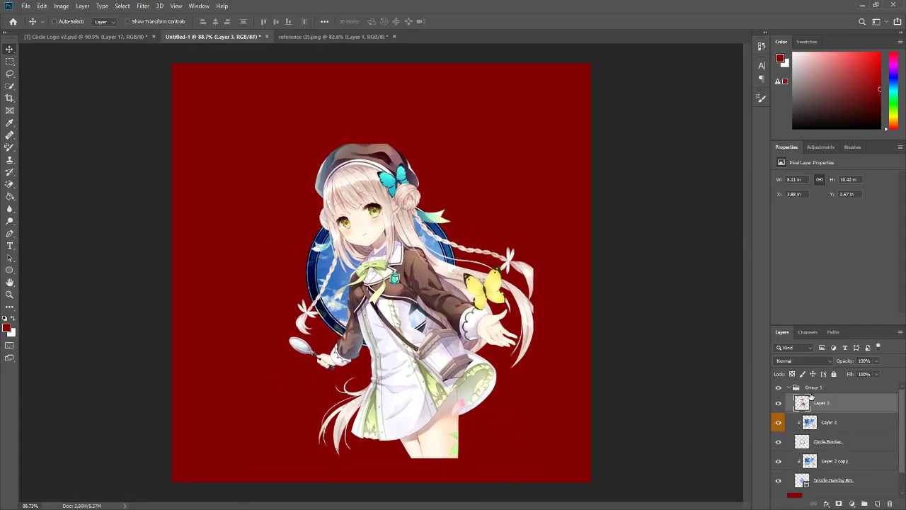
pyautogui.moveTo(470, 338); pyautogui.dragTo(506, 348)
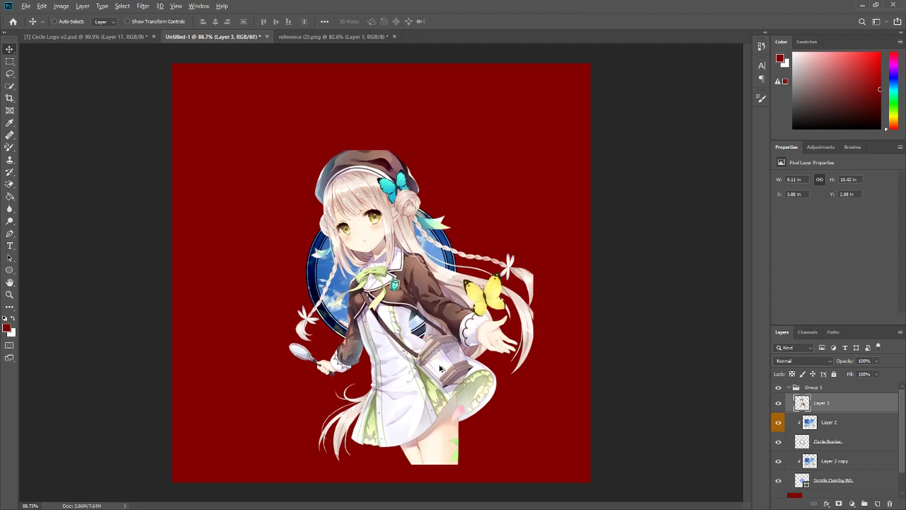
pyautogui.scroll(1, 439, 369)
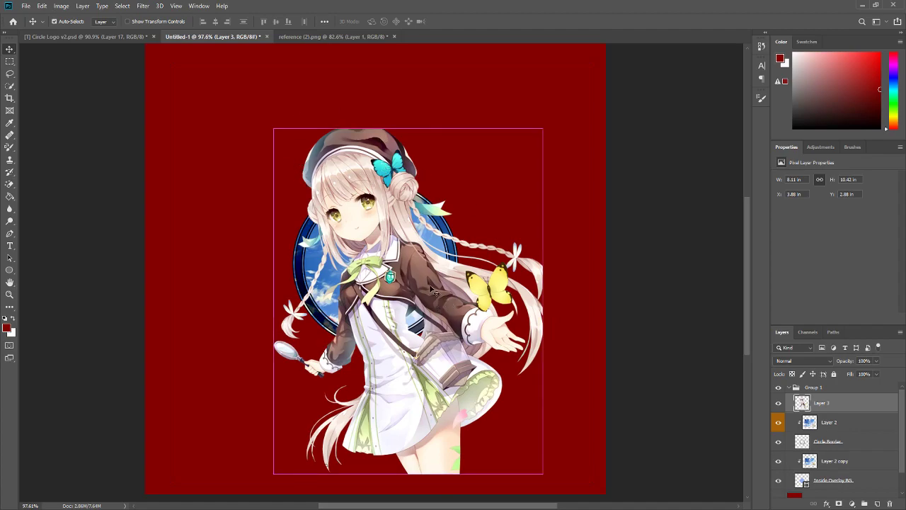
pyautogui.hotkey('ctrl', 't')
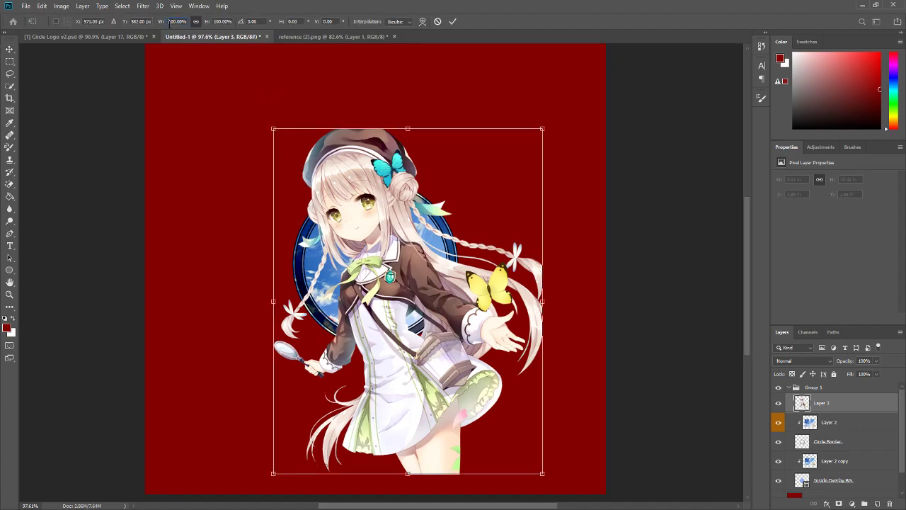
pyautogui.write('-100')
pyautogui.press('Return')
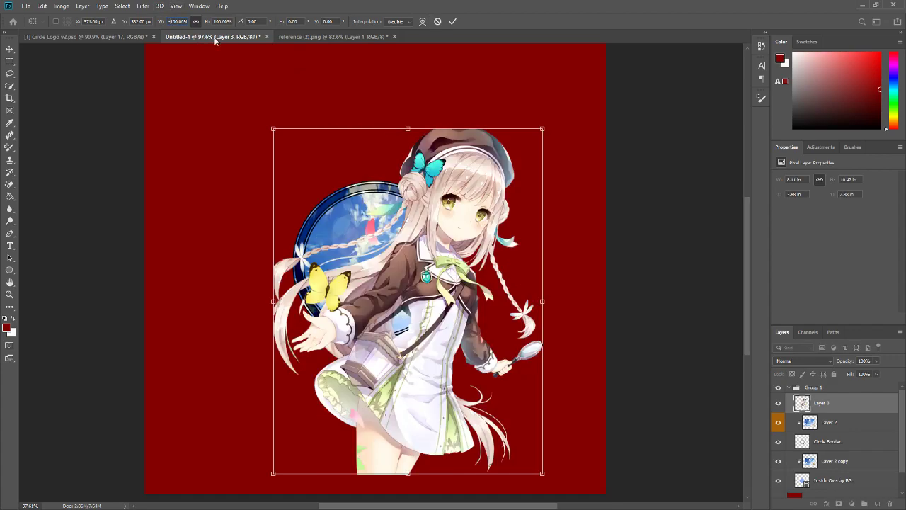
pyautogui.moveTo(548, 122); pyautogui.dragTo(529, 101)
pyautogui.moveTo(489, 230); pyautogui.dragTo(387, 289)
pyautogui.click(452, 21)
# Step: Scale the girl to about 94% and place her at X 2.38 in, Y 3.78 in
pyautogui.hotkey('ctrl', 't')
pyautogui.moveTo(495, 153); pyautogui.dragTo(482, 178)
pyautogui.moveTo(395, 335); pyautogui.dragTo(405, 319)
pyautogui.press('Right')
pyautogui.press('Right')
pyautogui.press('Right')
pyautogui.press('Right')
pyautogui.press('Right')
pyautogui.press('Right')
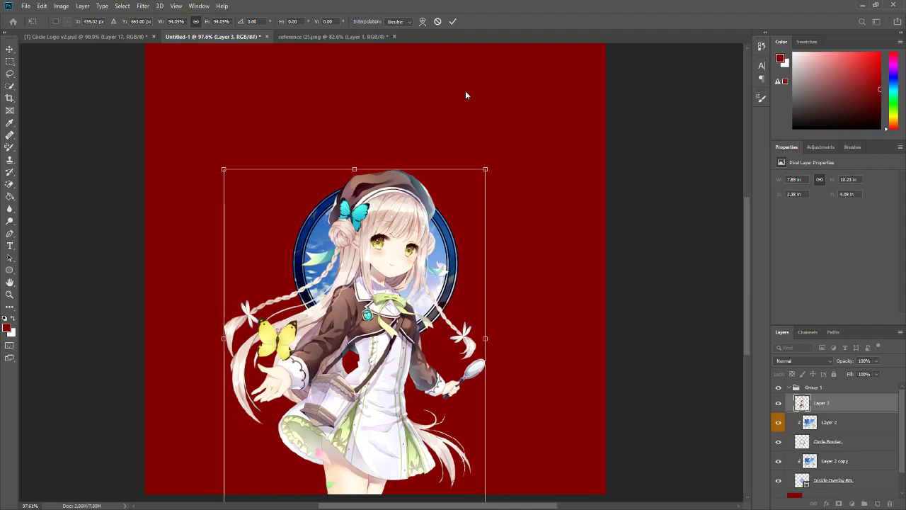
pyautogui.click(452, 21)
pyautogui.scroll(5, 394, 156)
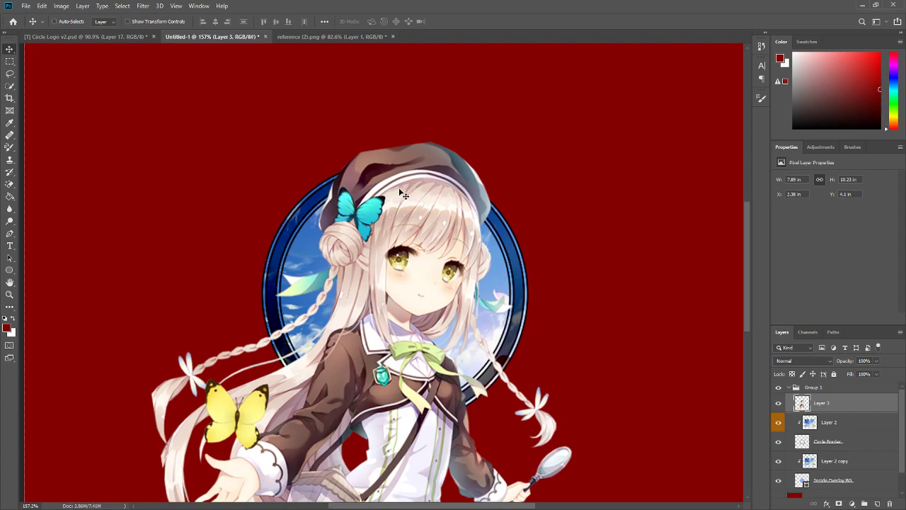
pyautogui.moveTo(400, 193)
pyautogui.mouseDown()
pyautogui.moveTo(396, 215)
pyautogui.moveTo(400, 179)
pyautogui.mouseUp()
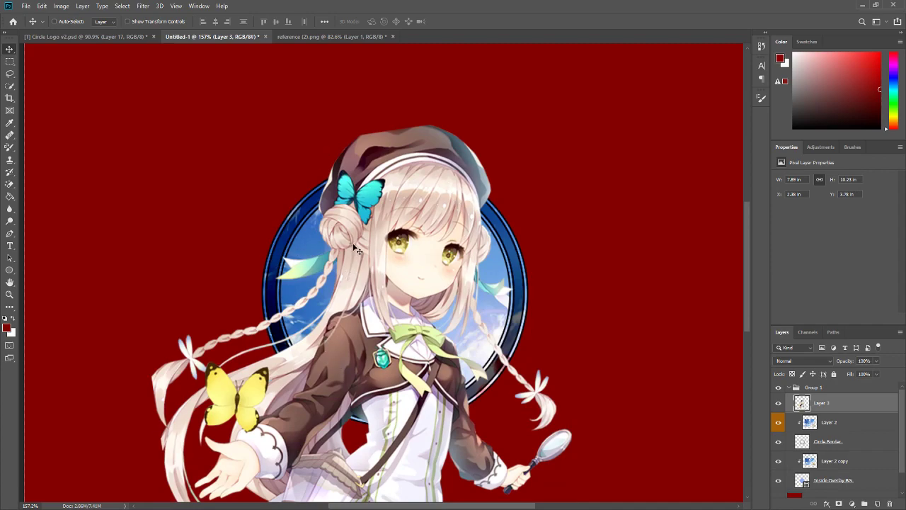
pyautogui.keyDown('alt'); pyautogui.scroll(-3, 358, 247); pyautogui.keyUp('alt')
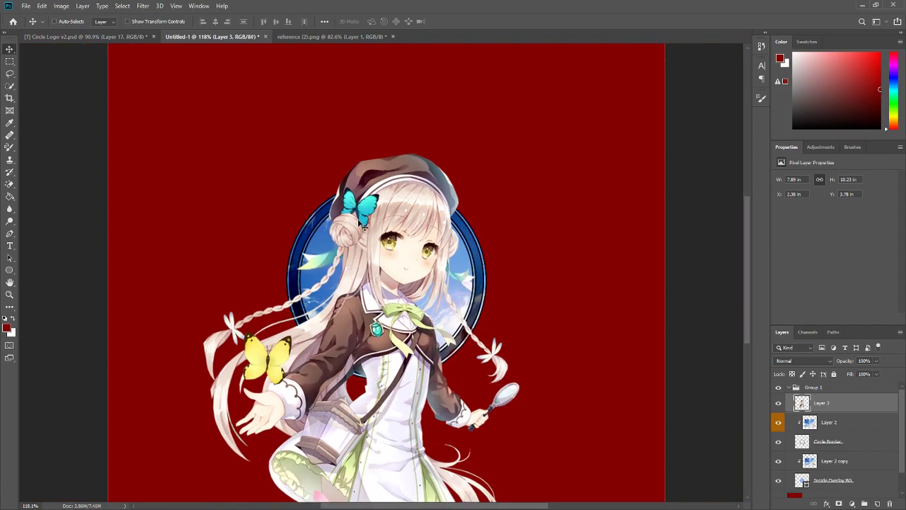
pyautogui.keyDown('alt'); pyautogui.scroll(-2, 363, 226); pyautogui.keyUp('alt')
pyautogui.keyDown('alt'); pyautogui.scroll(2, 362, 276); pyautogui.keyUp('alt')
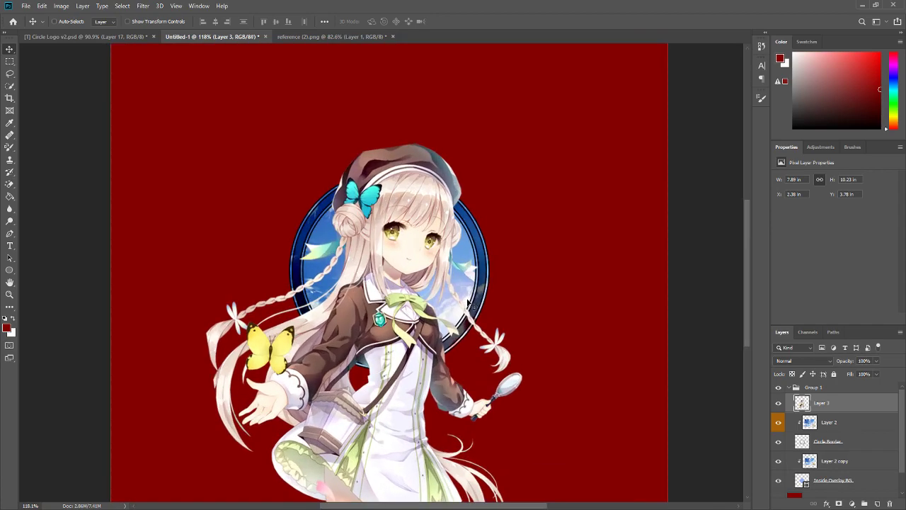
# Step: Apply Brightness/Contrast to the girl with brightness -14 and contrast 17
pyautogui.click(61, 6)
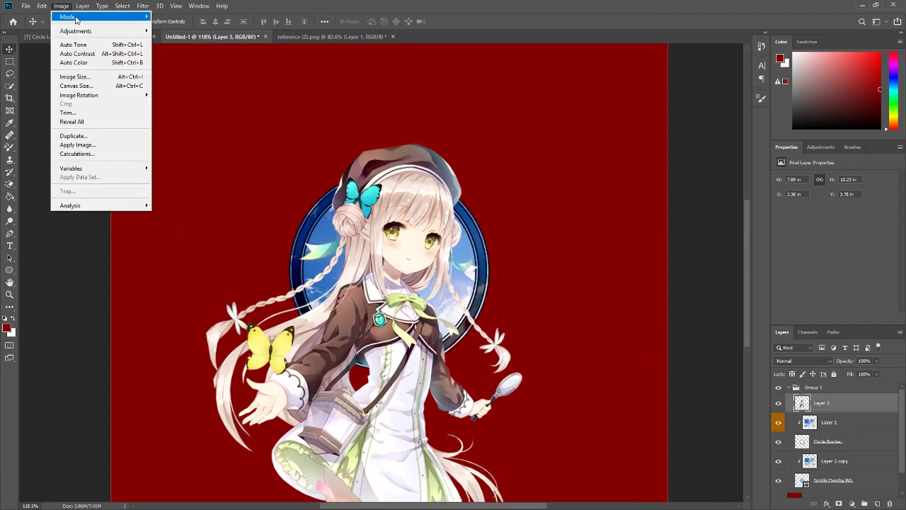
pyautogui.moveTo(90, 33)
pyautogui.click(186, 30)
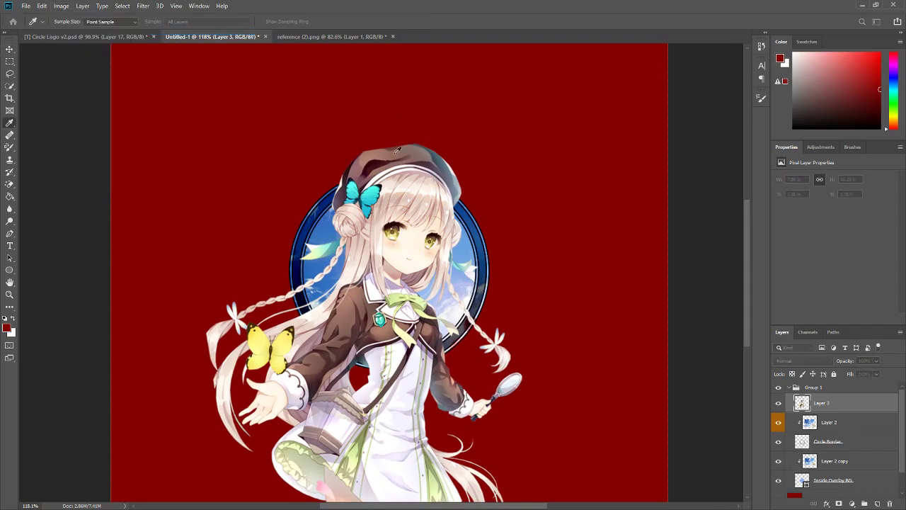
pyautogui.moveTo(572, 117); pyautogui.dragTo(677, 137)
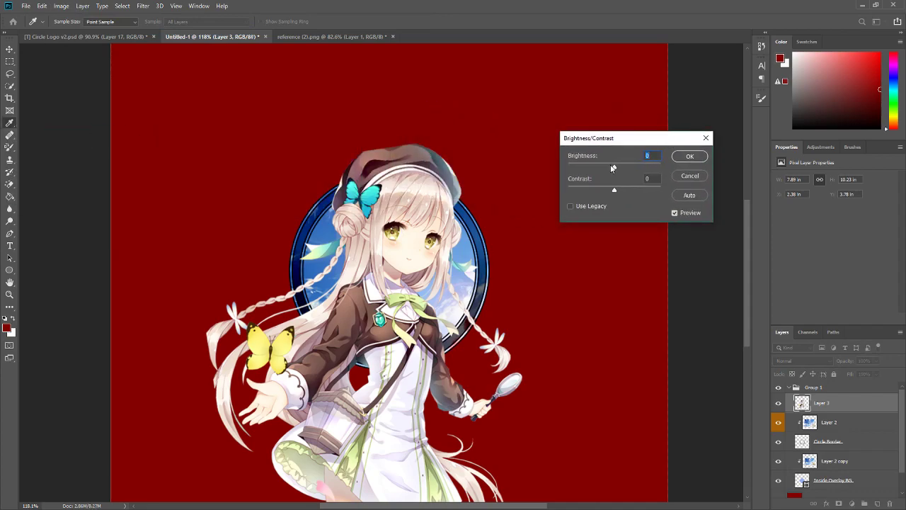
pyautogui.moveTo(614, 168); pyautogui.dragTo(610, 167)
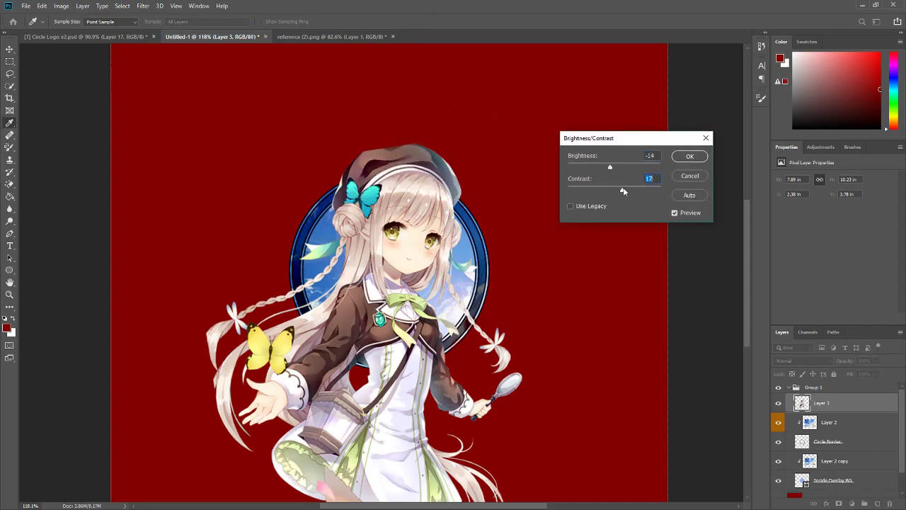
pyautogui.click(689, 155)
# Step: Apply Vibrance +21 and Saturation +2 to the girl
pyautogui.click(59, 5)
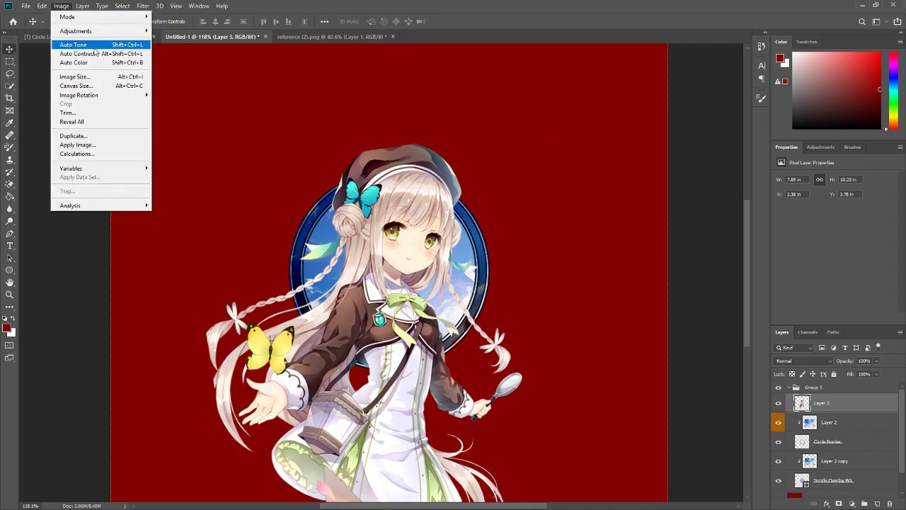
pyautogui.moveTo(85, 28)
pyautogui.click(187, 71)
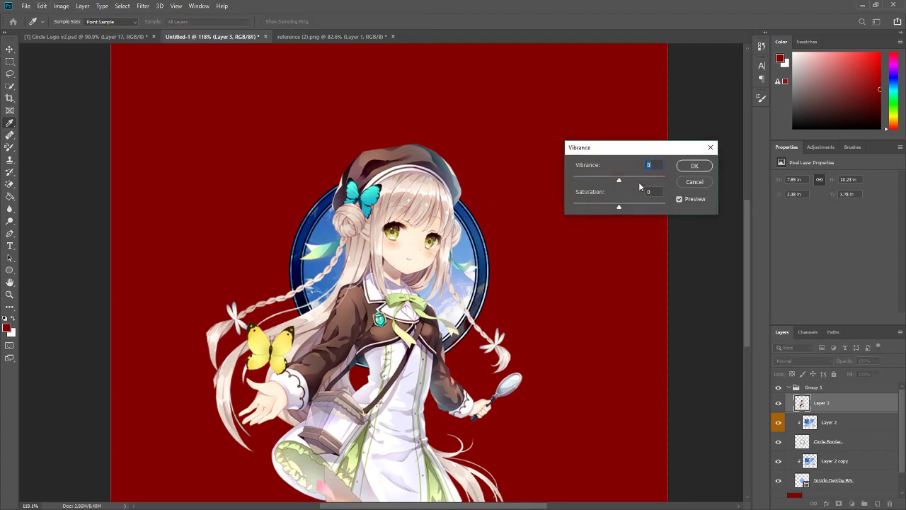
pyautogui.click(625, 180)
pyautogui.click(620, 207)
pyautogui.click(679, 201)
pyautogui.click(678, 200)
pyautogui.click(630, 179)
pyautogui.click(695, 165)
# Step: Copy the rectangle around the girl's hat onto a new layer named 'Top'
pyautogui.press('v')
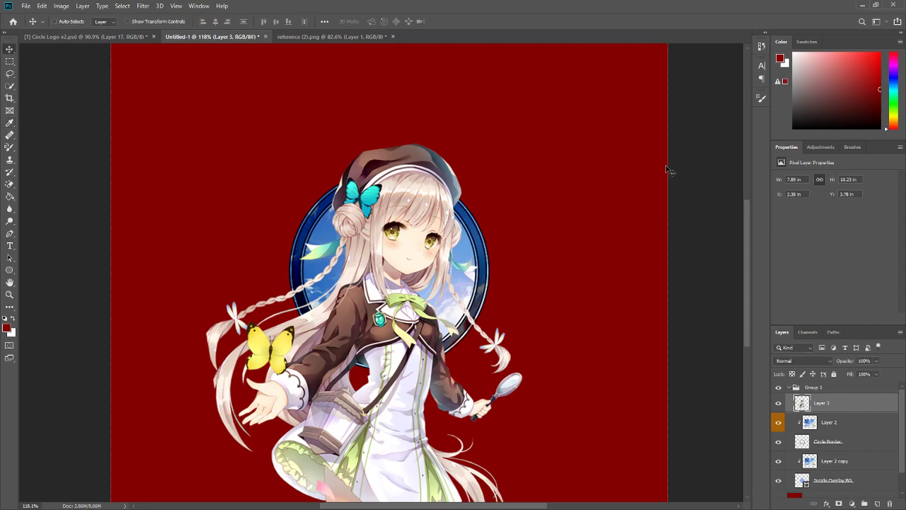
pyautogui.hotkey('ctrl', '0')
pyautogui.scroll(3, 473, 220)
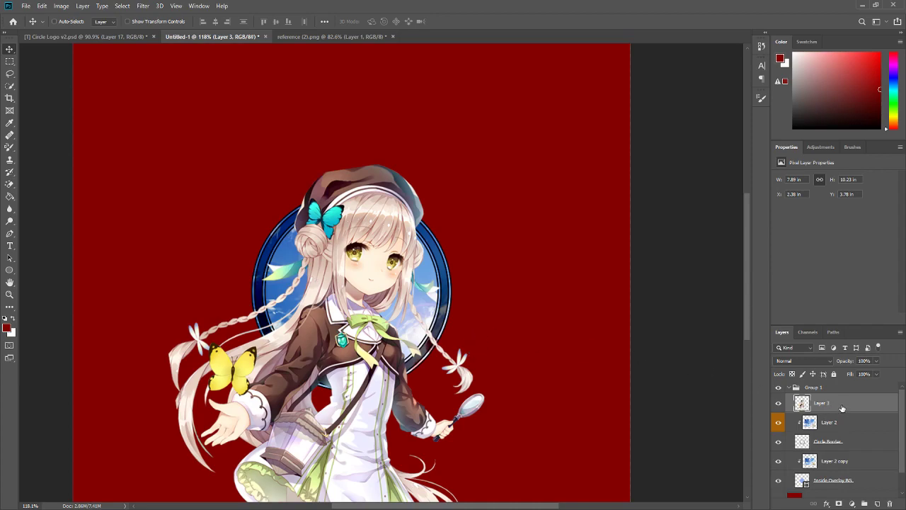
pyautogui.scroll(-1, 831, 399)
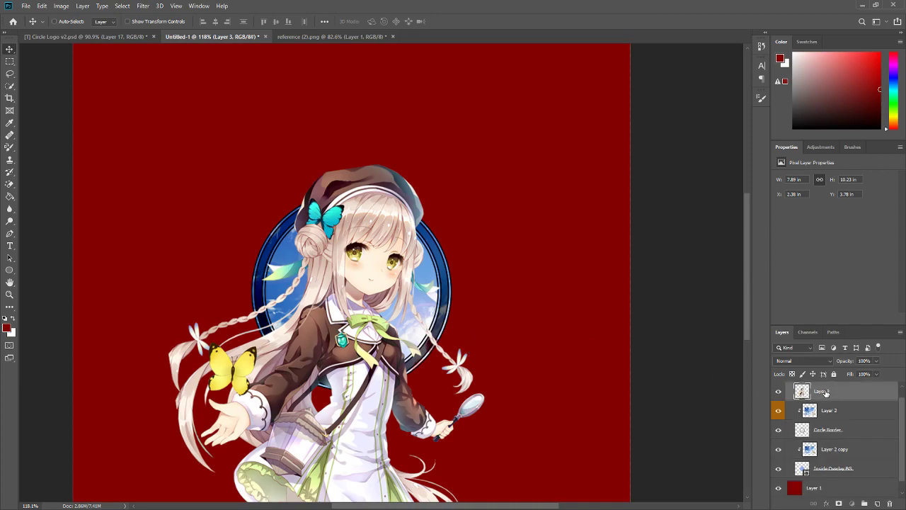
pyautogui.click(10, 61)
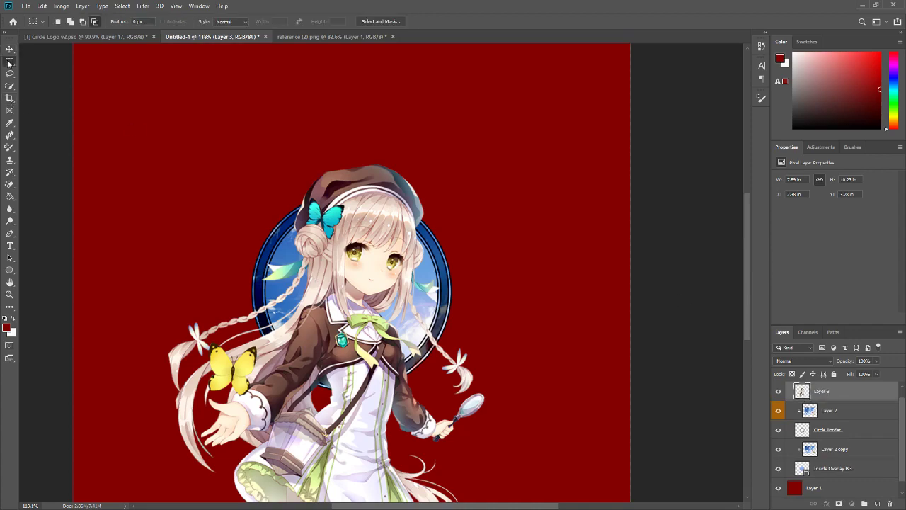
pyautogui.moveTo(263, 119); pyautogui.dragTo(480, 243)
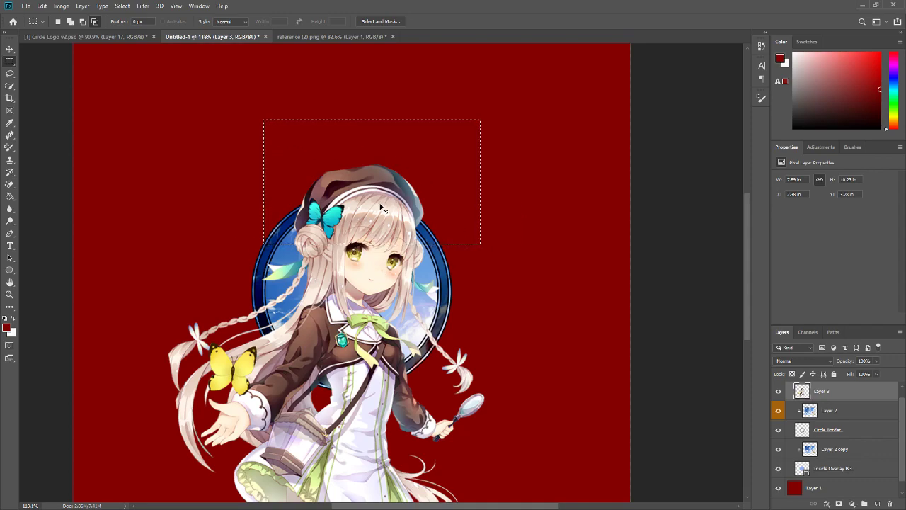
pyautogui.hotkey('ctrl', 'j')
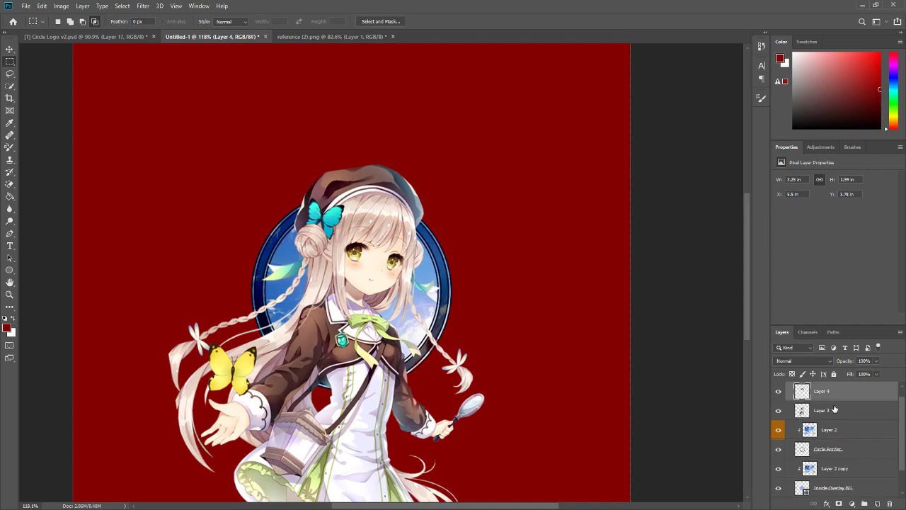
pyautogui.doubleClick(823, 391)
pyautogui.write('Top')
# Step: Move the girl's layer beneath the Circle Border layer
pyautogui.press('Delete')
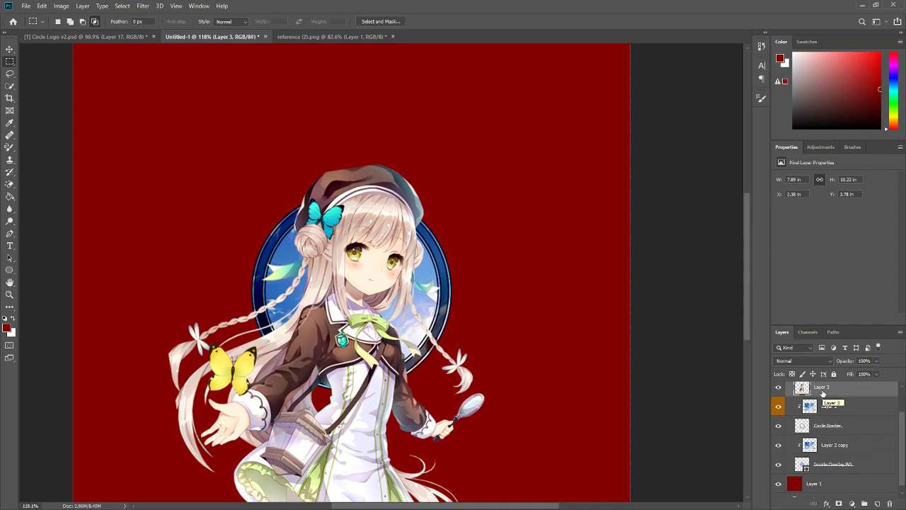
pyautogui.moveTo(818, 390); pyautogui.dragTo(821, 432)
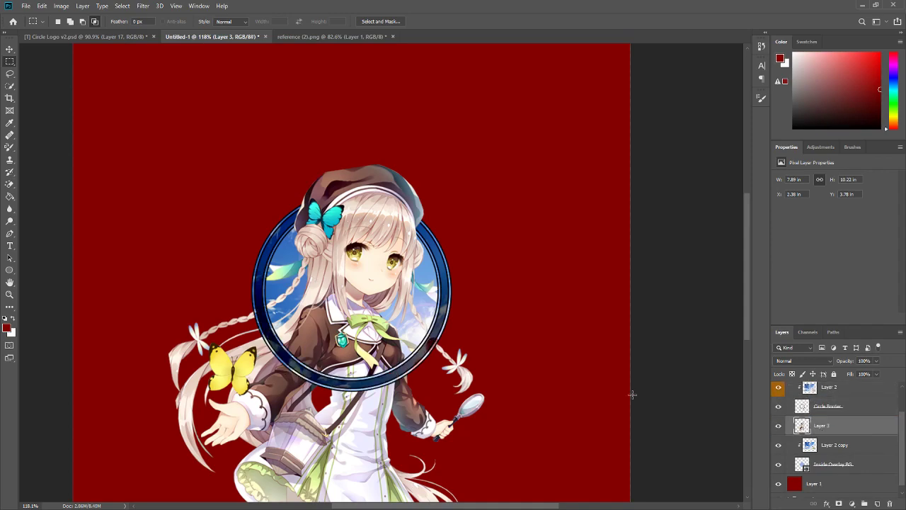
pyautogui.scroll(2, 306, 405)
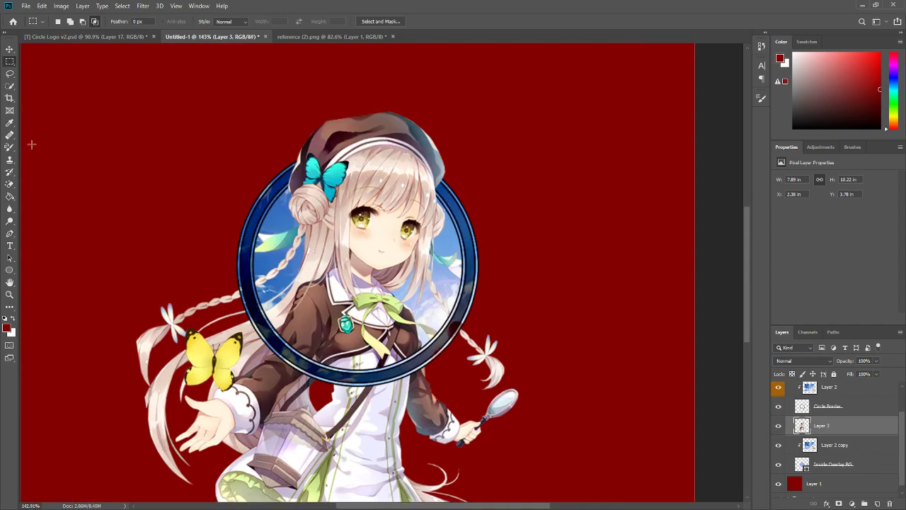
pyautogui.scroll(-2, 22, 90)
pyautogui.scroll(-3, 281, 429)
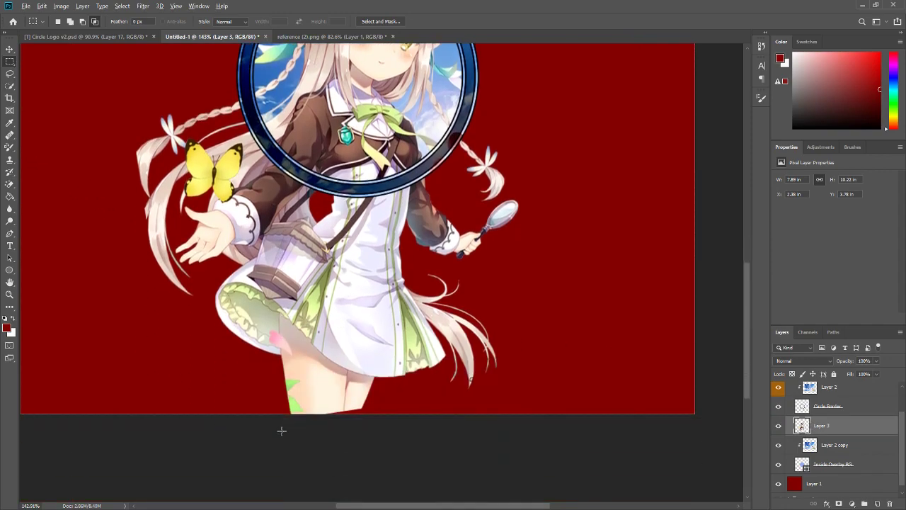
pyautogui.scroll(-2, 303, 442)
pyautogui.scroll(1, 303, 442)
# Step: Erase the girl's body below the ring, the left braid and butterfly, and the right braid end
pyautogui.moveTo(193, 478); pyautogui.dragTo(639, 288)
pyautogui.press('Delete')
pyautogui.hotkey('ctrl', 'd')
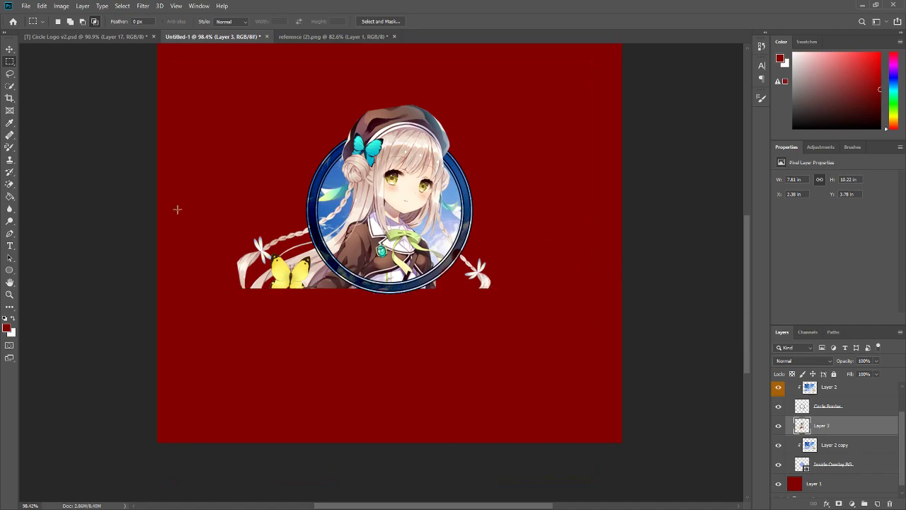
pyautogui.moveTo(188, 169); pyautogui.dragTo(310, 343)
pyautogui.press('Delete')
pyautogui.hotkey('ctrl', 'd')
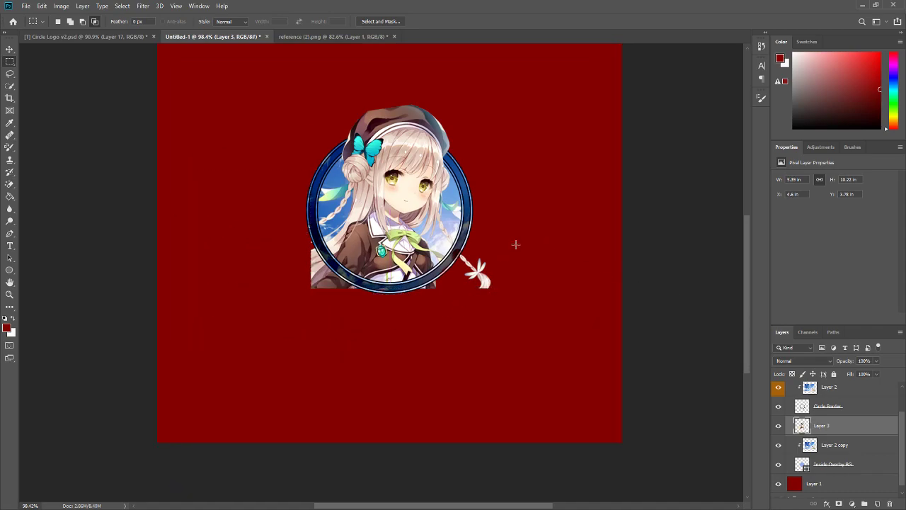
pyautogui.moveTo(528, 238); pyautogui.dragTo(461, 306)
pyautogui.press('Delete')
pyautogui.hotkey('ctrl', 'd')
pyautogui.scroll(2, 420, 298)
pyautogui.scroll(2, 362, 311)
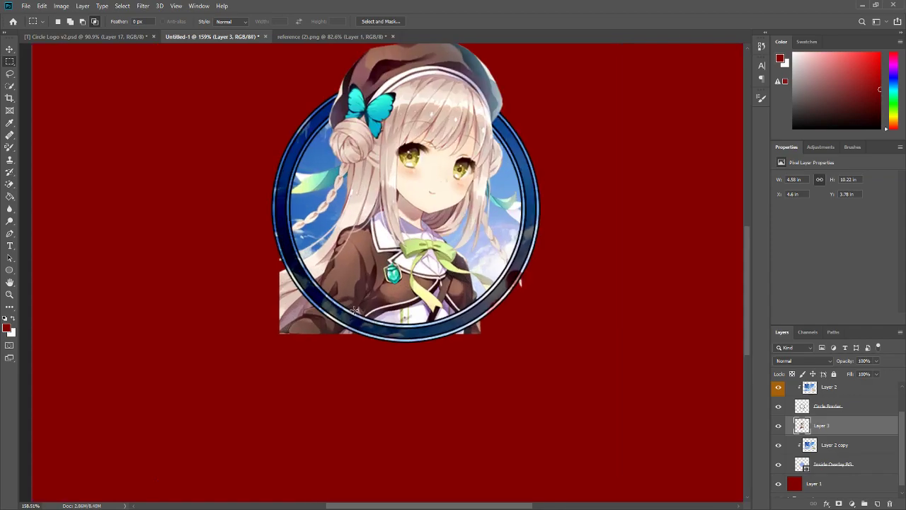
# Step: Lasso and delete the leftover girl pixels outside the ring's lower edge, then deselect
pyautogui.click(10, 73)
pyautogui.moveTo(276, 210)
pyautogui.mouseDown()
pyautogui.moveTo(304, 284)
pyautogui.moveTo(347, 320)
pyautogui.moveTo(414, 336)
pyautogui.moveTo(456, 324)
pyautogui.moveTo(504, 292)
pyautogui.moveTo(536, 252)
pyautogui.moveTo(574, 319)
pyautogui.moveTo(370, 421)
pyautogui.moveTo(193, 347)
pyautogui.moveTo(240, 247)
pyautogui.moveTo(276, 211)
pyautogui.mouseUp()
pyautogui.press('Delete')
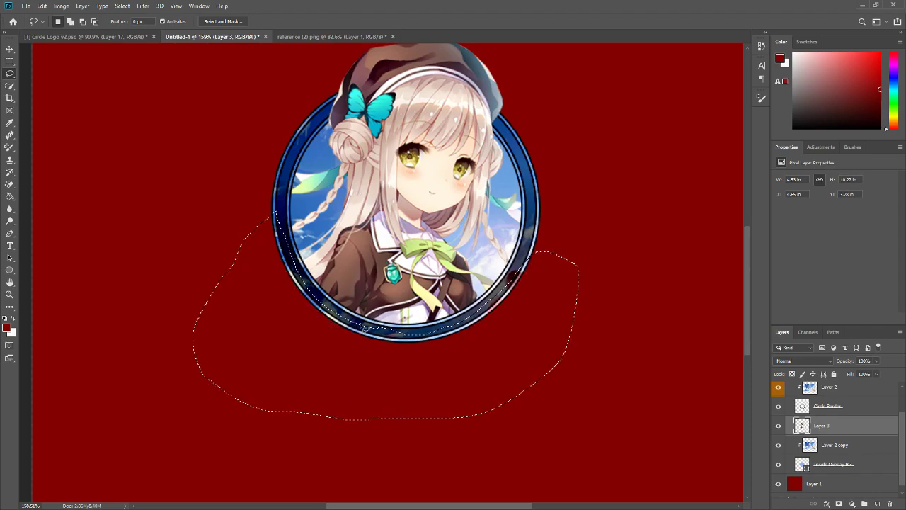
pyautogui.click(10, 62)
pyautogui.rightClick(437, 222)
pyautogui.click(460, 232)
pyautogui.scroll(-3, 402, 142)
pyautogui.scroll(-1, 404, 143)
pyautogui.scroll(3, 388, 186)
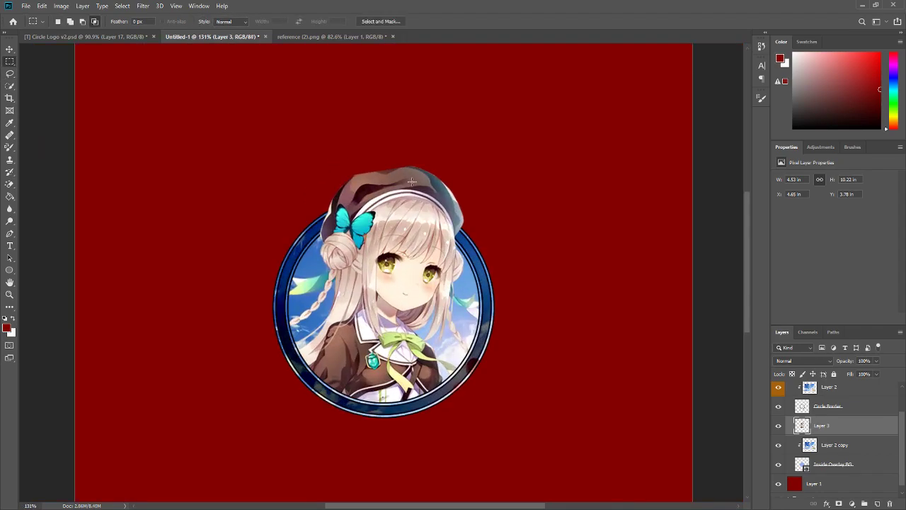
pyautogui.scroll(-1, 361, 339)
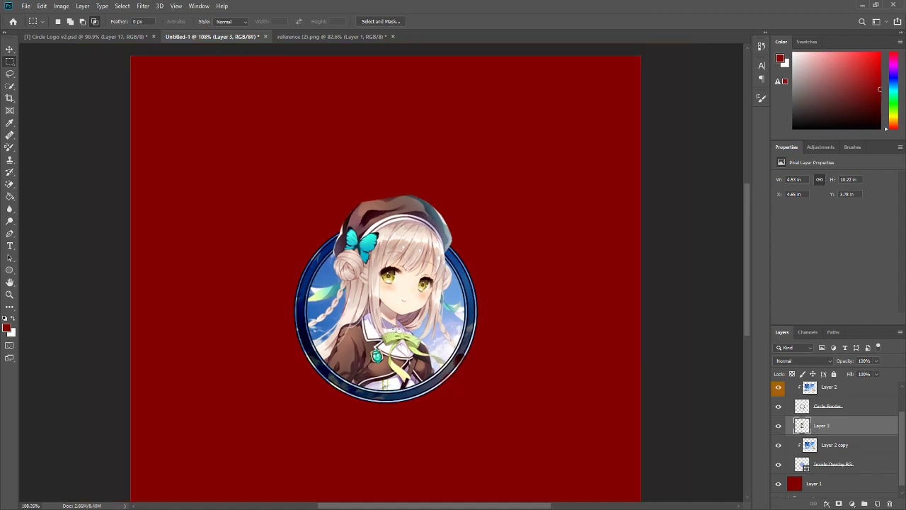
pyautogui.scroll(-1, 385, 322)
pyautogui.scroll(2, 380, 315)
pyautogui.scroll(-2, 373, 298)
pyautogui.scroll(1, 369, 290)
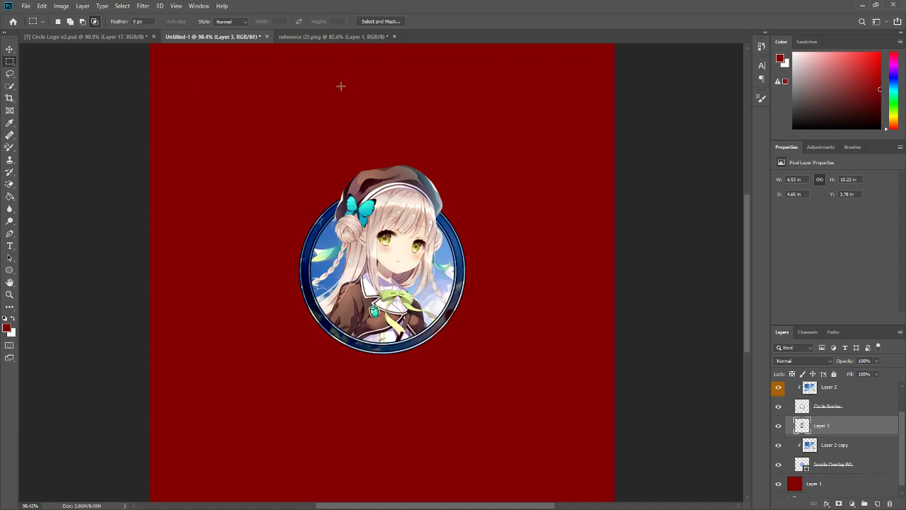
pyautogui.scroll(-1, 414, 170)
pyautogui.scroll(1, 414, 169)
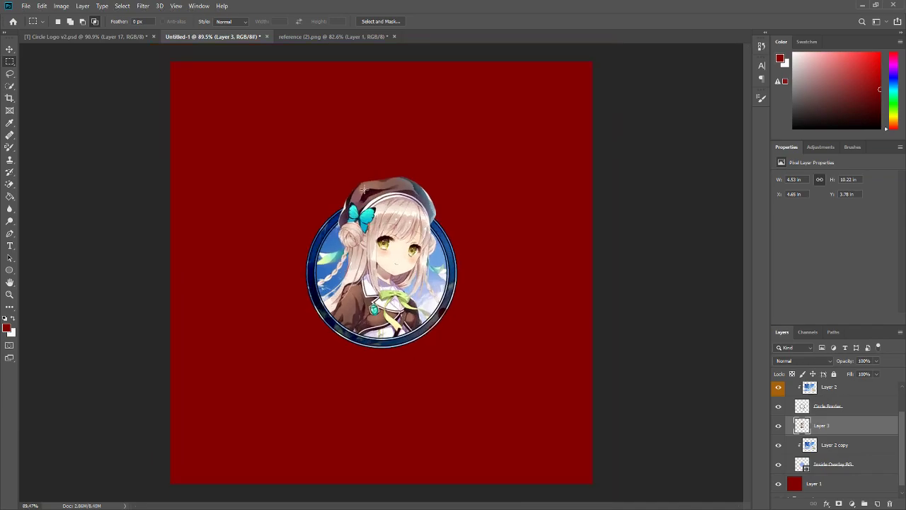
# Step: Group Layer 2 copy and Inside Overlay BG into a group named 'Background'
pyautogui.click(841, 446)
pyautogui.keyDown('shift'); pyautogui.click(834, 467); pyautogui.keyUp('shift')
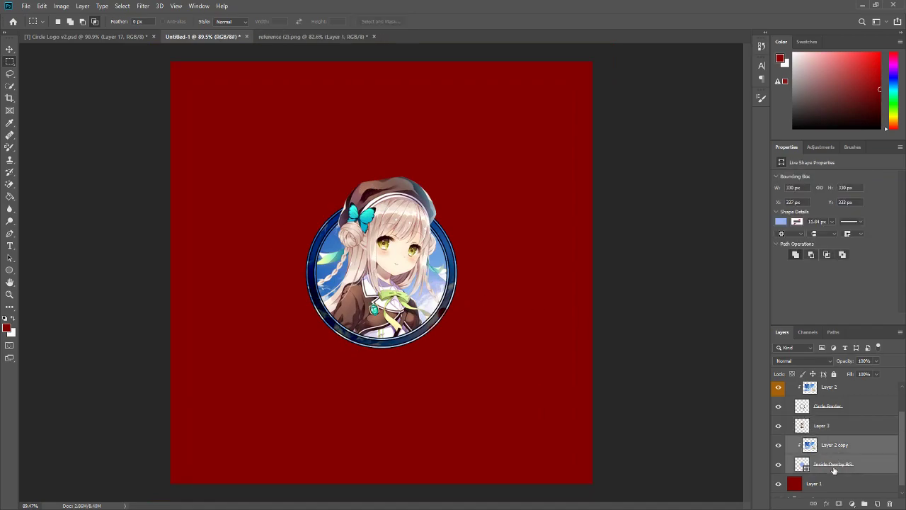
pyautogui.hotkey('ctrl', 'g')
pyautogui.doubleClick(823, 460)
pyautogui.write('N')
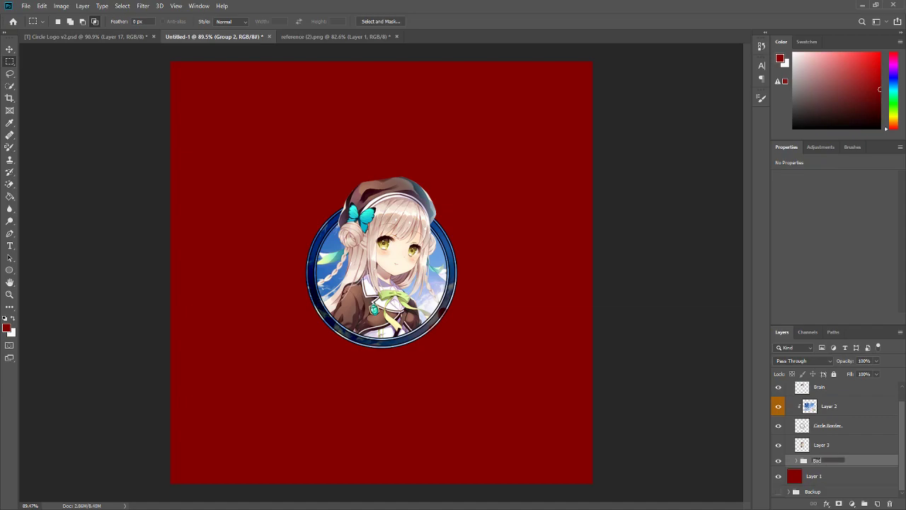
pyautogui.write('ackground')
pyautogui.press('Return')
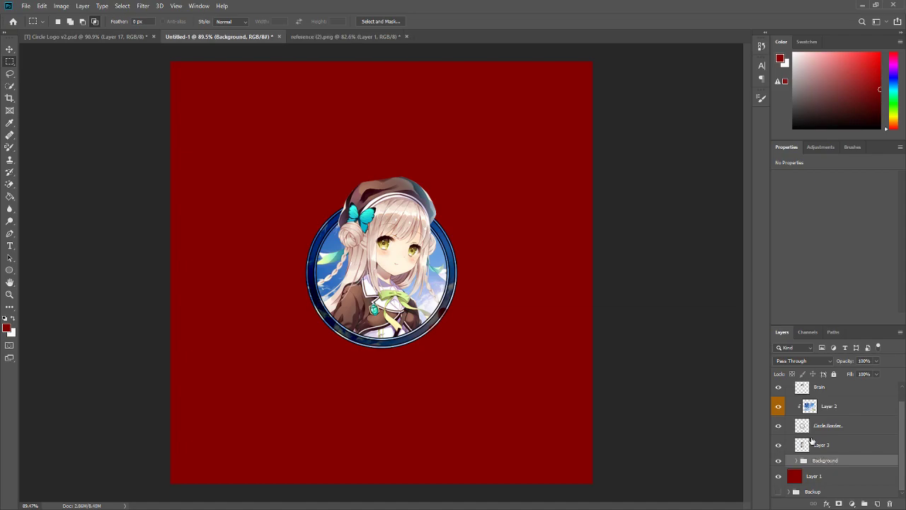
# Step: Rename the girl's layer to 'Model'
pyautogui.click(821, 446)
pyautogui.doubleClick(821, 446)
pyautogui.write('Model')
pyautogui.press('Return')
# Step: Group Circle Border and Layer 2 into a group named 'Border'
pyautogui.click(833, 429)
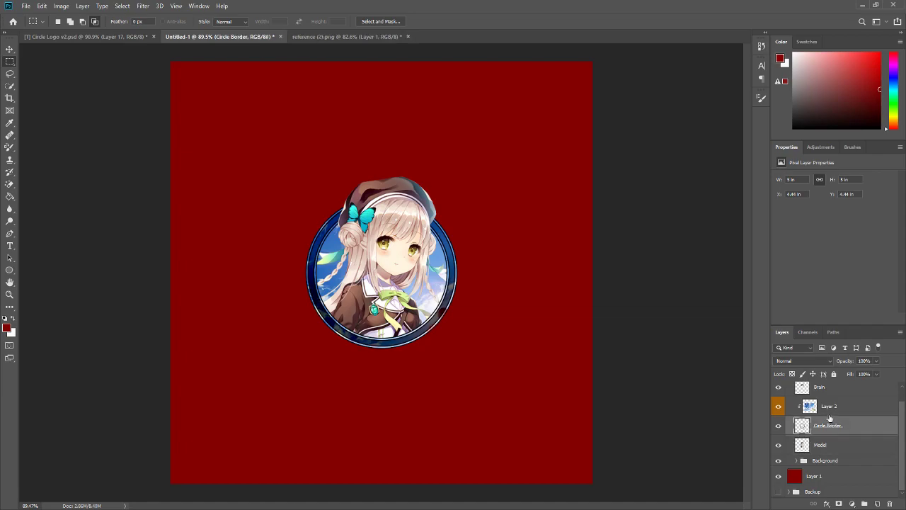
pyautogui.keyDown('shift'); pyautogui.click(832, 409); pyautogui.keyUp('shift')
pyautogui.hotkey('ctrl', 'g')
pyautogui.doubleClick(814, 418)
pyautogui.write('Border')
pyautogui.press('Return')
# Step: Colour-tag the Background group violet and the Border group green, then select the Brain layer
pyautogui.rightClick(781, 453)
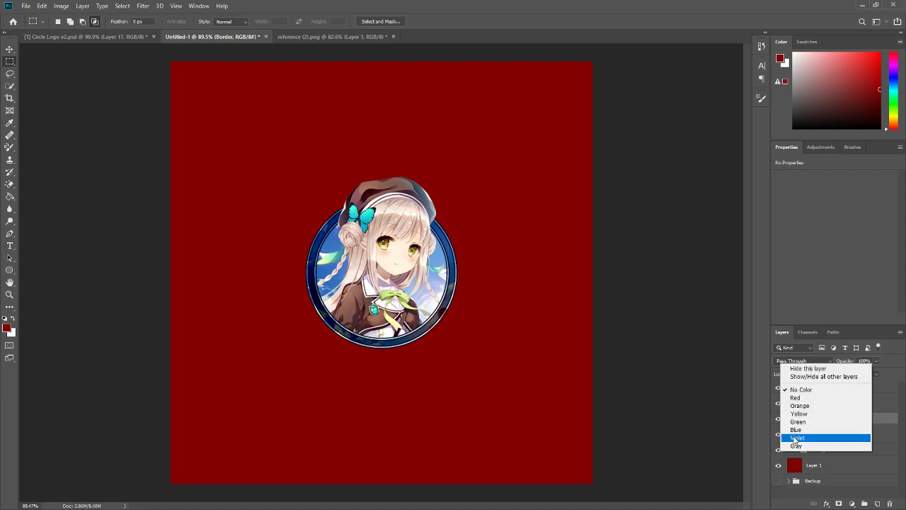
pyautogui.click(791, 437)
pyautogui.rightClick(779, 419)
pyautogui.click(806, 479)
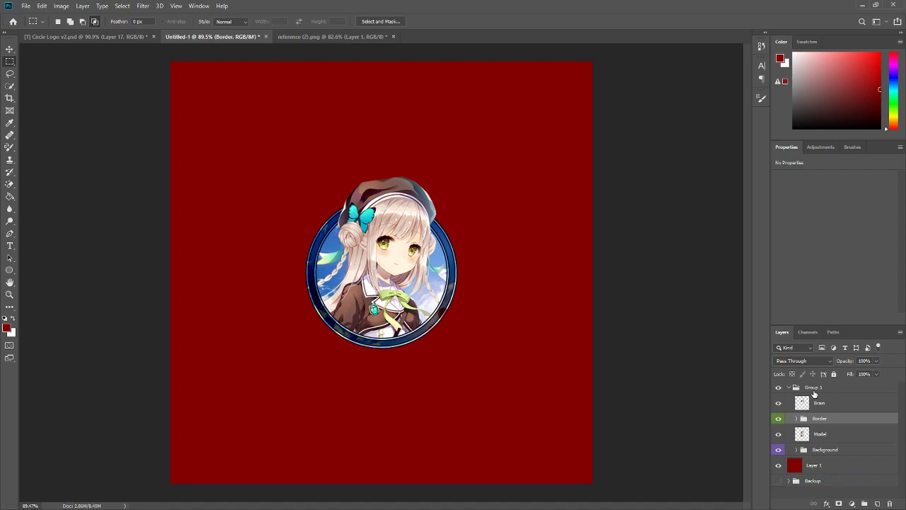
pyautogui.click(790, 387)
pyautogui.click(790, 387)
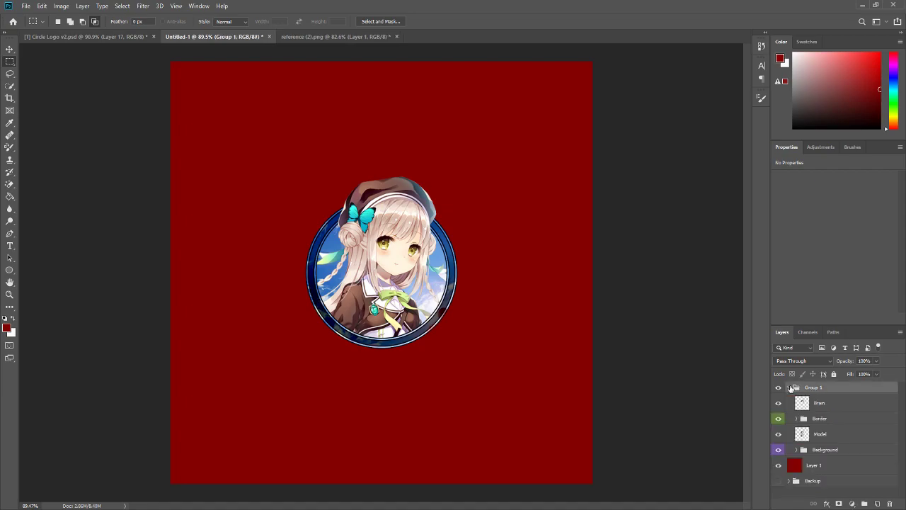
pyautogui.click(790, 387)
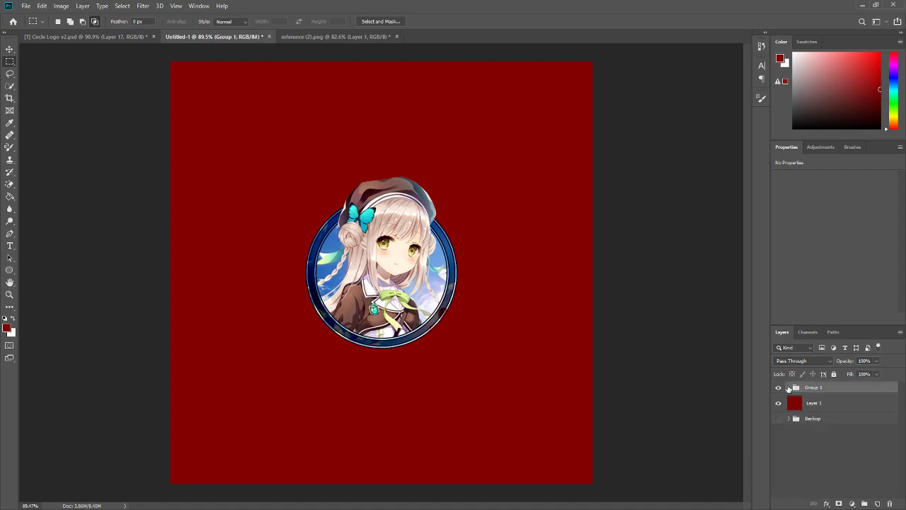
pyautogui.click(789, 387)
pyautogui.click(789, 387)
pyautogui.click(790, 388)
pyautogui.click(829, 408)
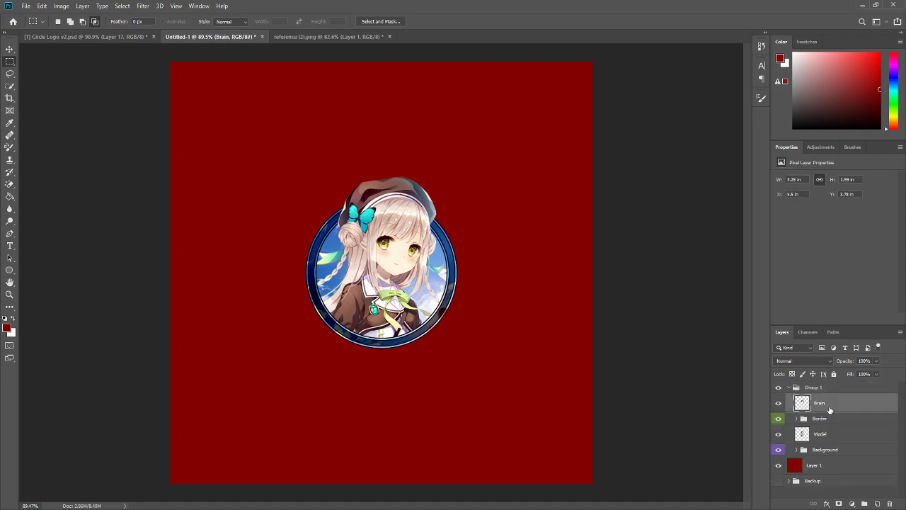
# Step: Add a new layer and type 'ATA' inside the circle
pyautogui.click(878, 503)
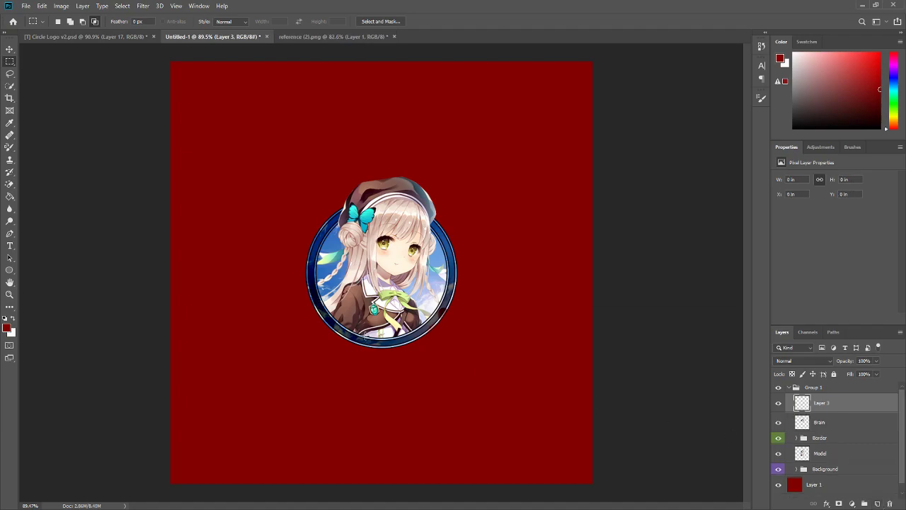
pyautogui.click(10, 246)
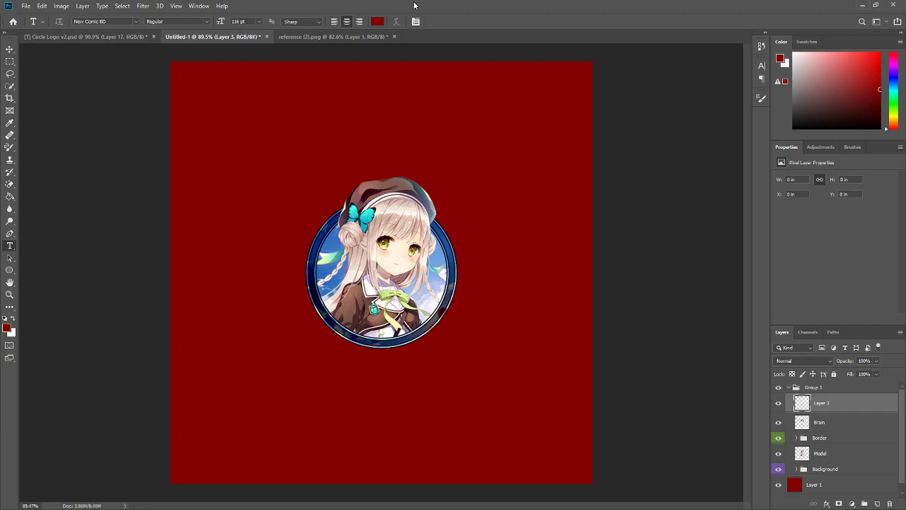
pyautogui.scroll(1, 366, 328)
pyautogui.click(352, 306)
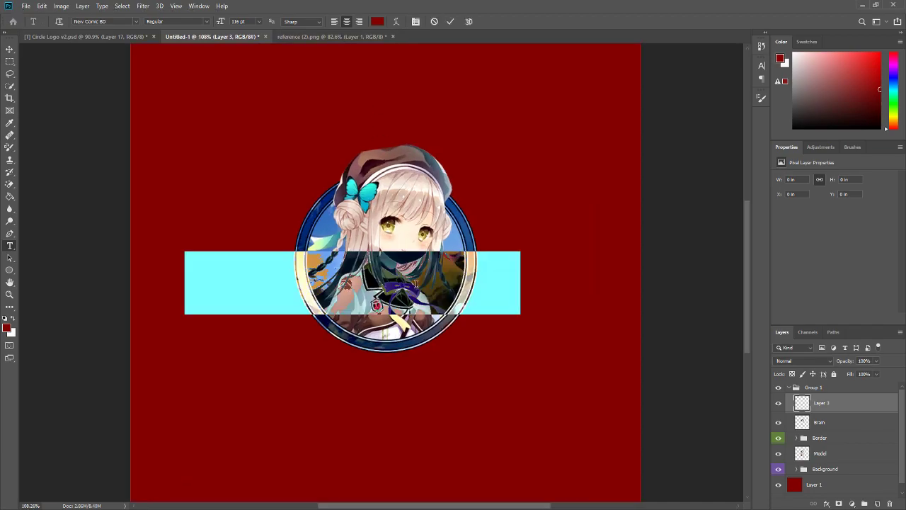
pyautogui.write('ATA')
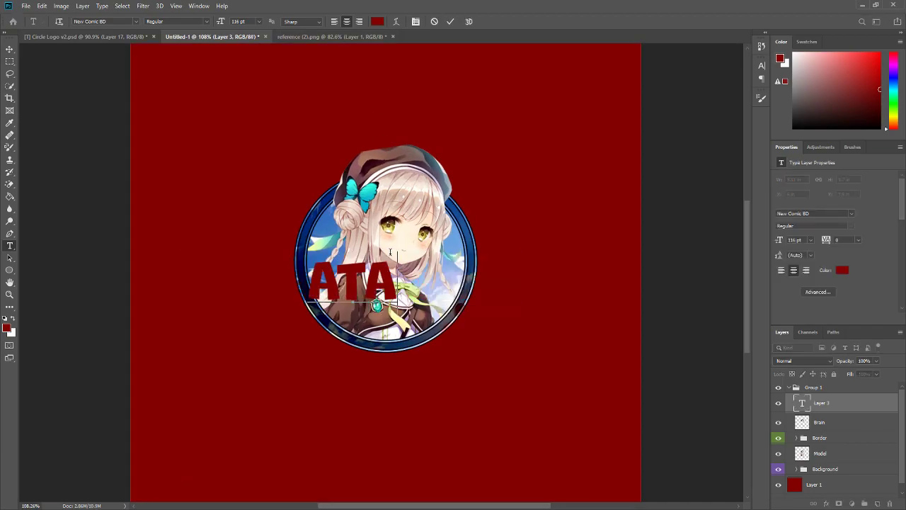
pyautogui.press('ctrl')
pyautogui.hotkey('ctrl', 'a')
# Step: Adjust the ATA font size and move the text down and right in the circle
pyautogui.click(245, 21)
pyautogui.scroll(20, 252, 23)
pyautogui.scroll(3, 252, 22)
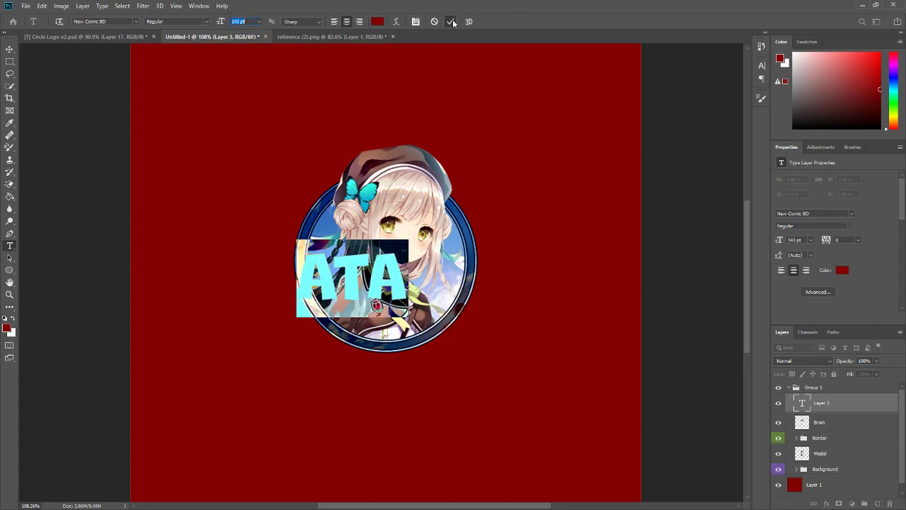
pyautogui.click(9, 48)
pyautogui.moveTo(375, 273); pyautogui.dragTo(408, 298)
# Step: Enlarge the ATA text to 157 pt and nudge it slightly lower
pyautogui.press('t')
pyautogui.doubleClick(400, 298)
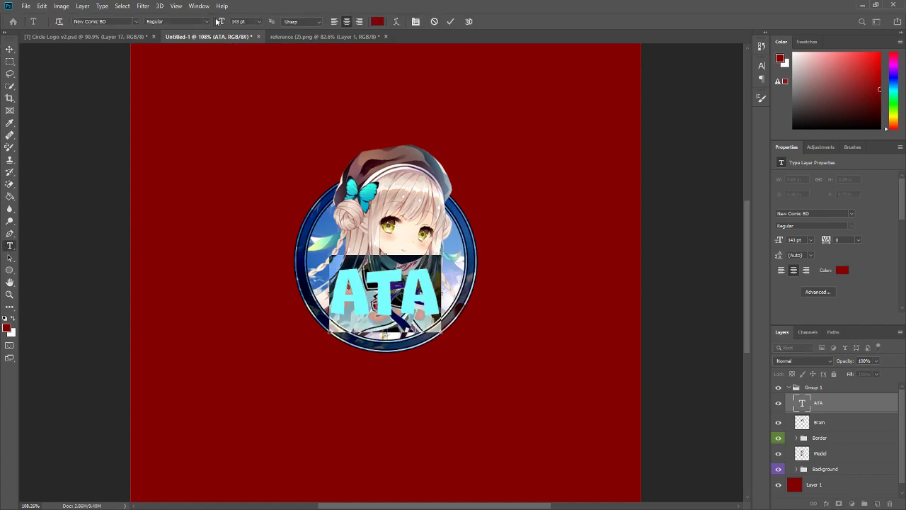
pyautogui.click(238, 21)
pyautogui.press('Up')
pyautogui.press('Up')
pyautogui.press('Up')
pyautogui.press('Up')
pyautogui.press('Up')
pyautogui.press('Up')
pyautogui.press('Up')
pyautogui.press('Up')
pyautogui.press('Up')
pyautogui.press('Up')
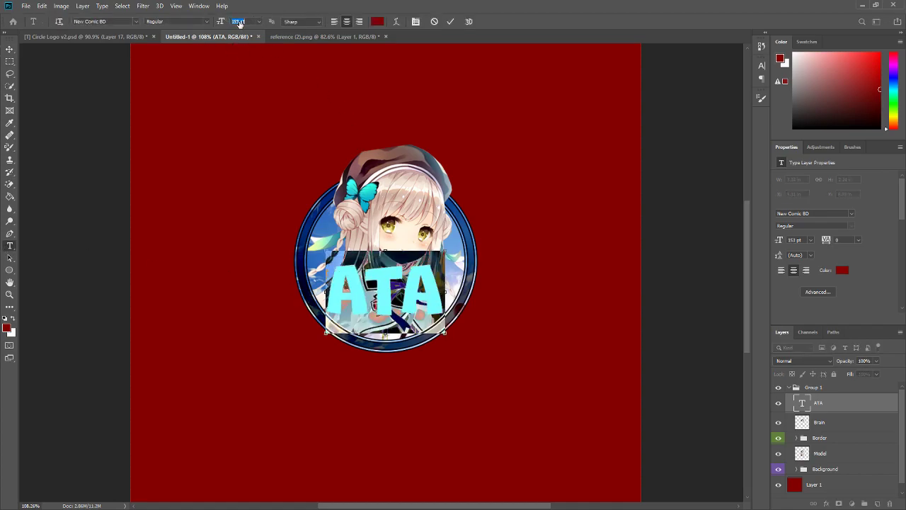
pyautogui.press('Up')
pyautogui.press('Up')
pyautogui.press('Up')
pyautogui.press('Up')
pyautogui.hotkey('ctrl', 'h')
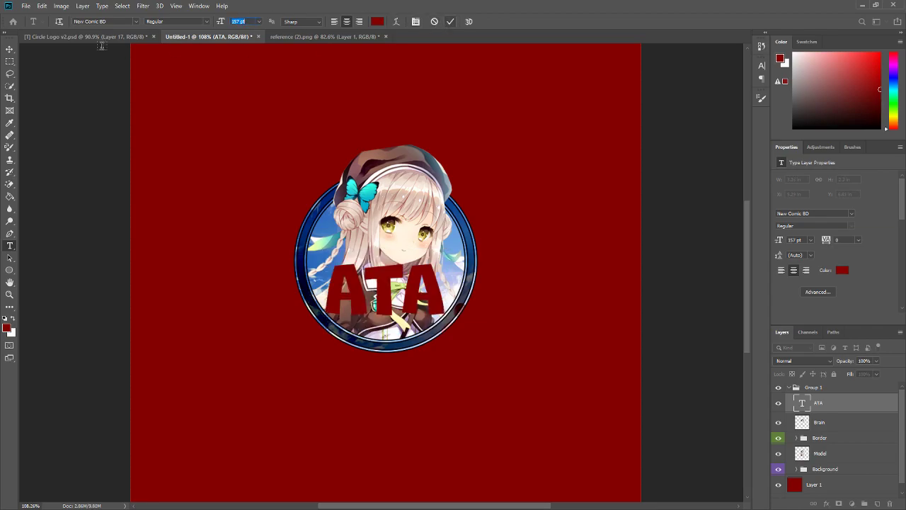
pyautogui.click(10, 48)
pyautogui.moveTo(380, 295); pyautogui.dragTo(390, 300)
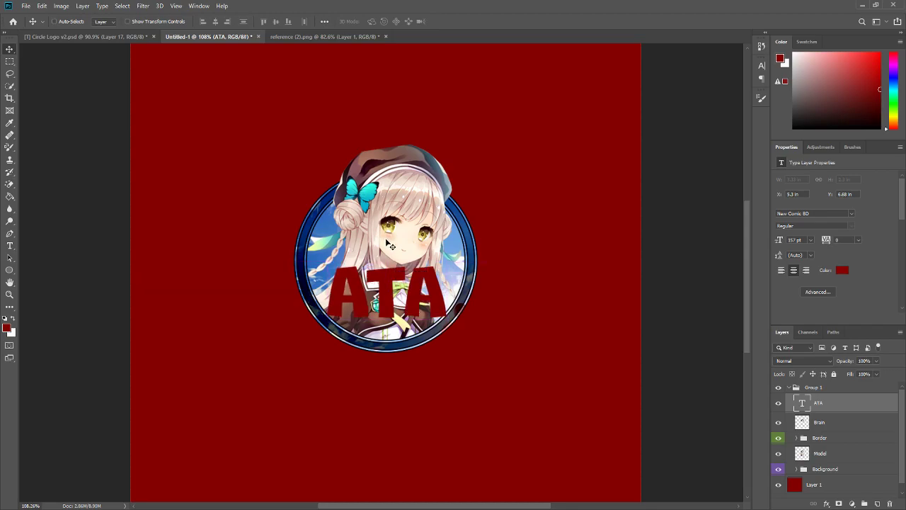
# Step: Colour the ATA text light blue #6aa0e0 sampled from the logo artwork
pyautogui.click(841, 270)
pyautogui.click(458, 230)
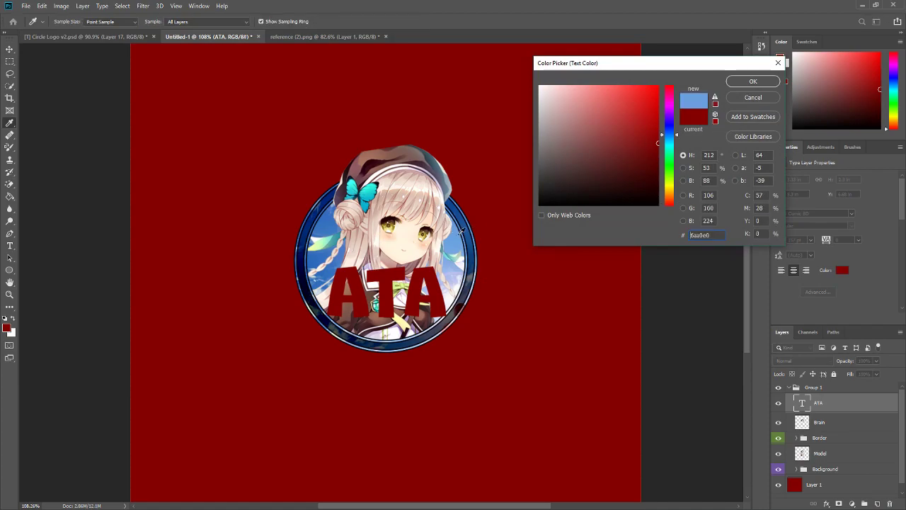
pyautogui.click(753, 82)
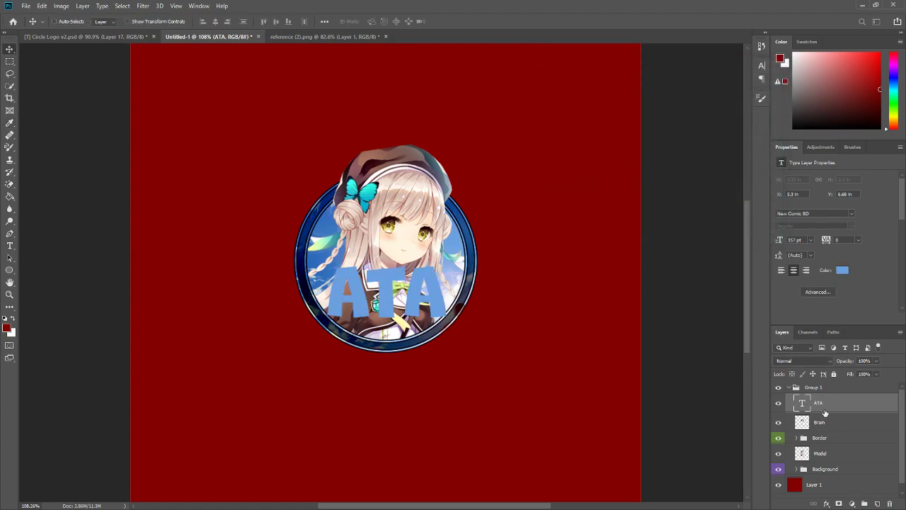
pyautogui.rightClick(824, 402)
# Step: Enable Bevel & Emboss on ATA with depth 74, angle 120 and a contour at 78% range
pyautogui.click(729, 86)
pyautogui.click(534, 183)
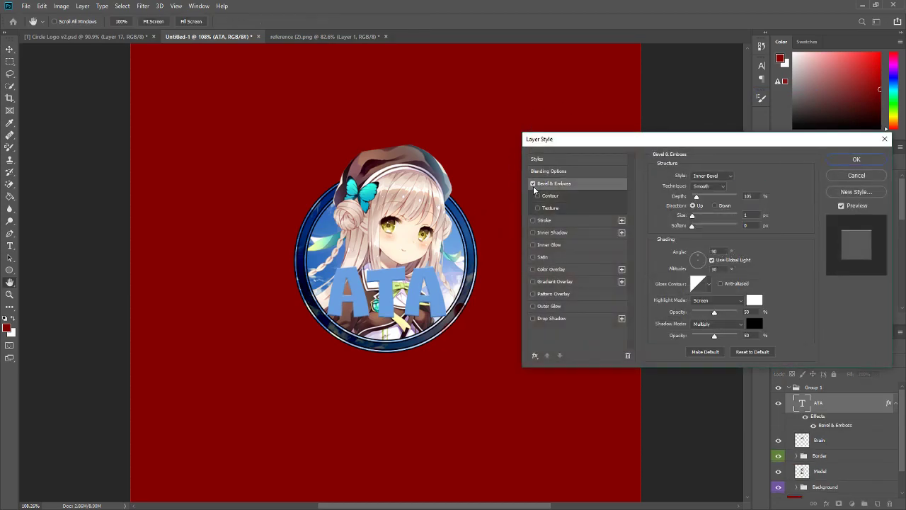
pyautogui.moveTo(596, 147); pyautogui.dragTo(398, 167)
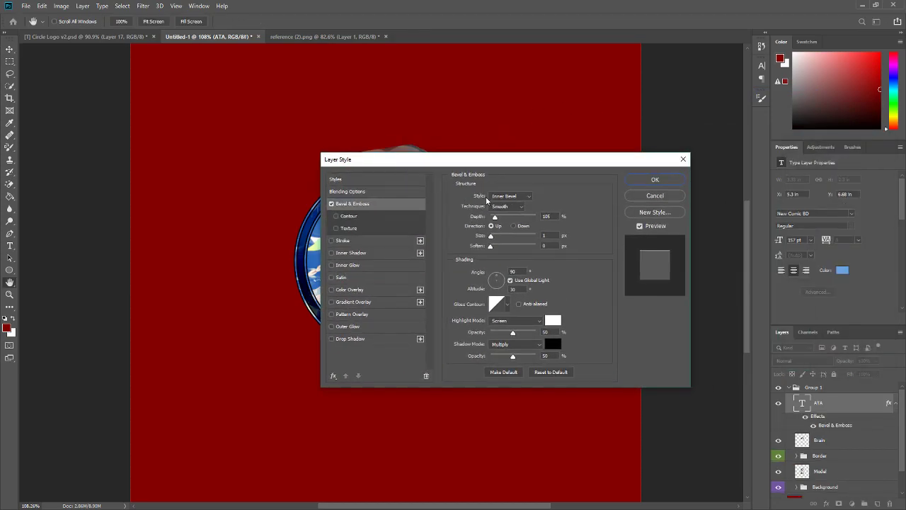
pyautogui.click(548, 216)
pyautogui.write('74')
pyautogui.write('7')
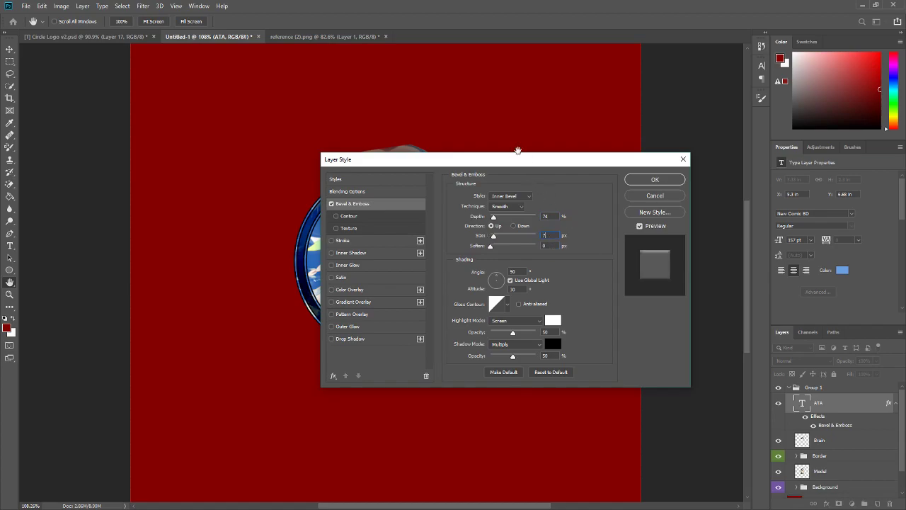
pyautogui.click(515, 271)
pyautogui.write('120')
pyautogui.moveTo(509, 164); pyautogui.dragTo(644, 163)
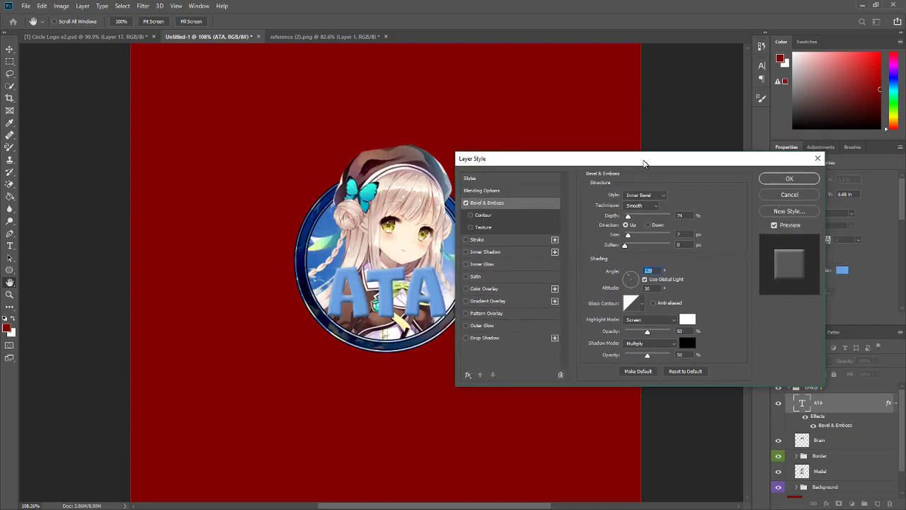
pyautogui.click(470, 215)
pyautogui.click(482, 215)
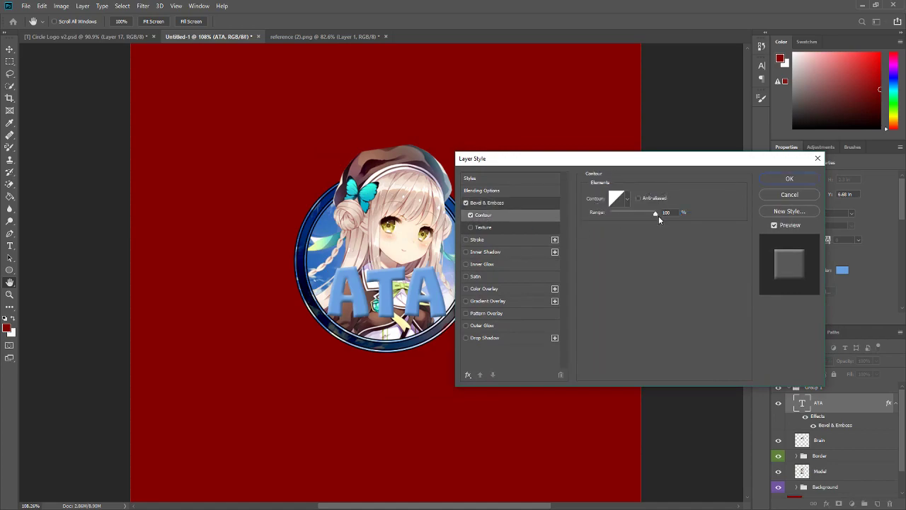
pyautogui.moveTo(656, 215)
pyautogui.mouseDown()
pyautogui.moveTo(638, 214)
pyautogui.moveTo(648, 213)
pyautogui.mouseUp()
# Step: Add a white 4 px stroke around the ATA text
pyautogui.click(479, 239)
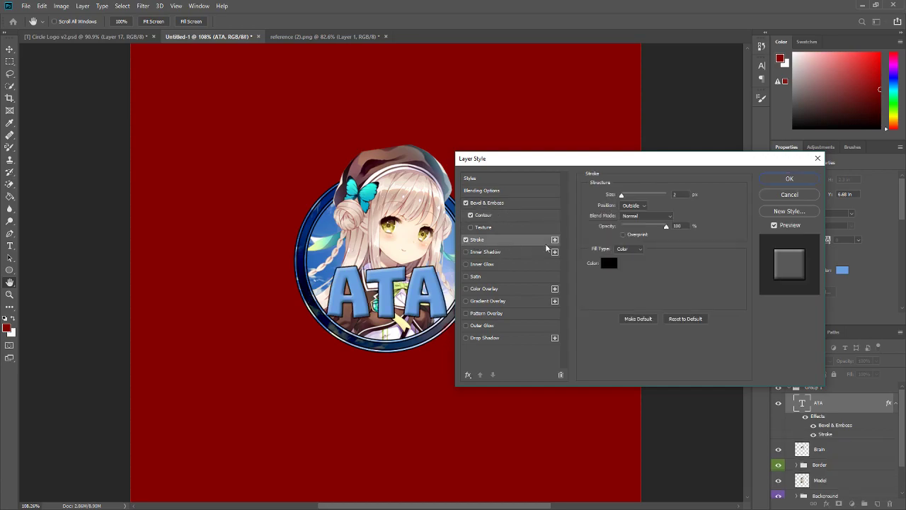
pyautogui.click(601, 263)
pyautogui.click(540, 83)
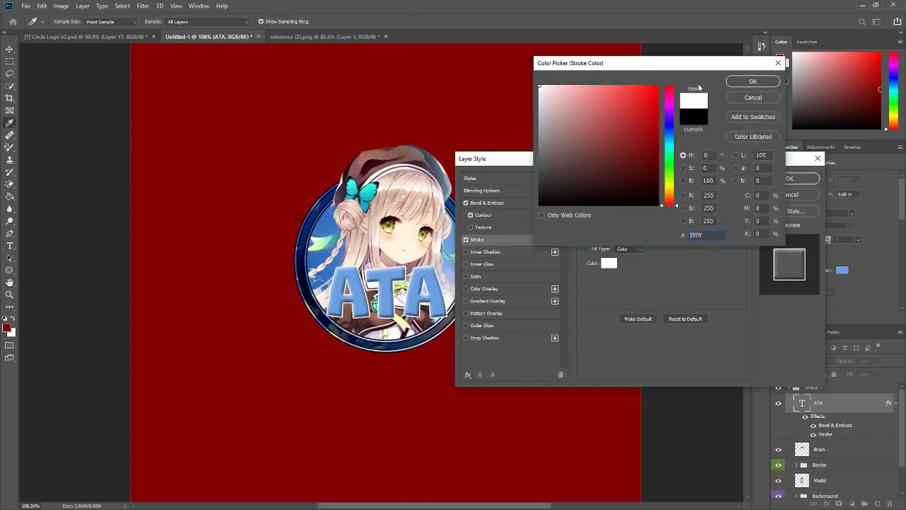
pyautogui.click(746, 84)
pyautogui.click(676, 193)
pyautogui.press('Up')
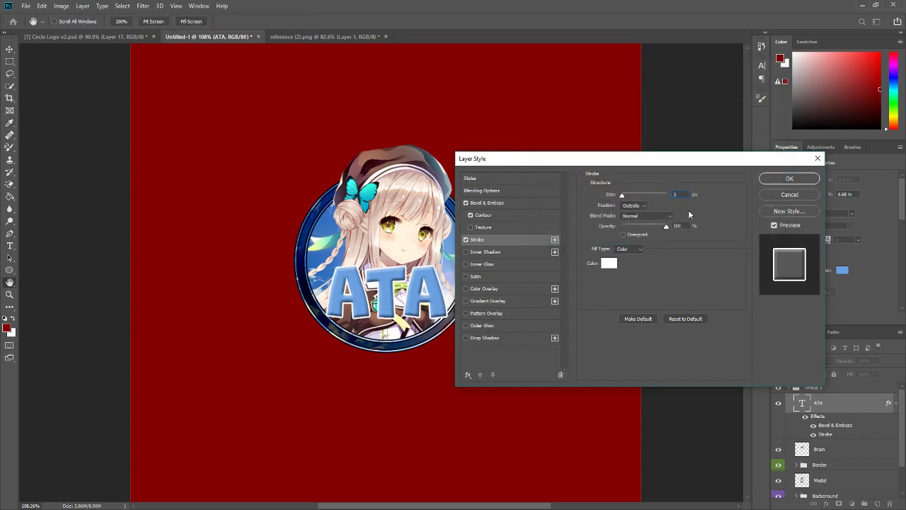
pyautogui.press('Up')
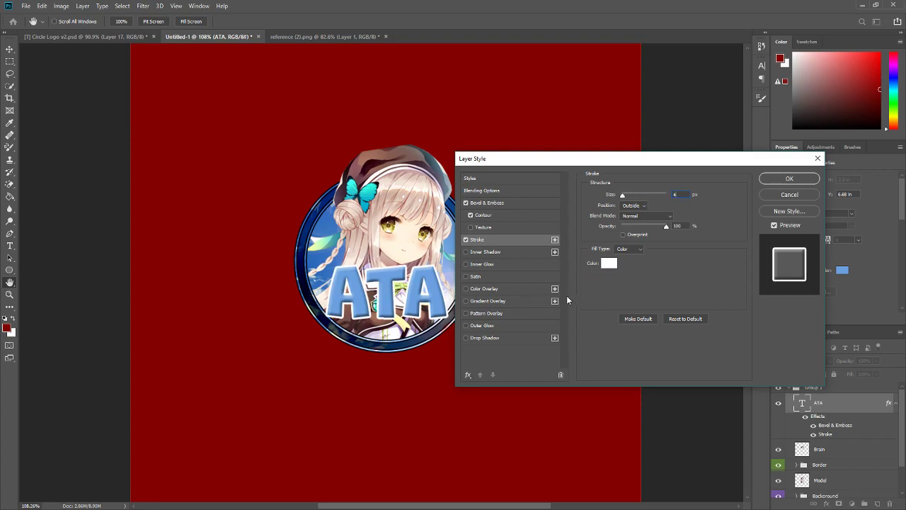
pyautogui.click(468, 315)
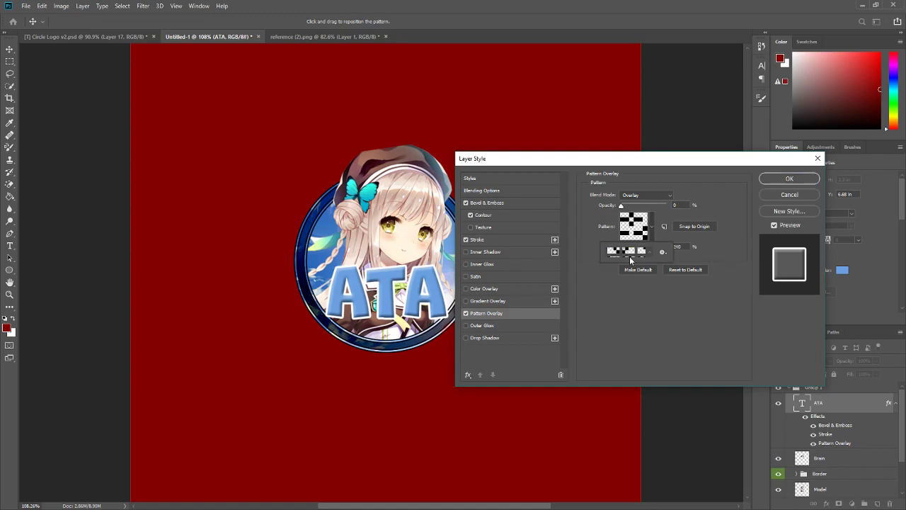
# Step: Overlay a diagonal stripe pattern on ATA at 70% opacity and 281% scale
pyautogui.rightClick(630, 257)
pyautogui.press('Escape')
pyautogui.click(622, 252)
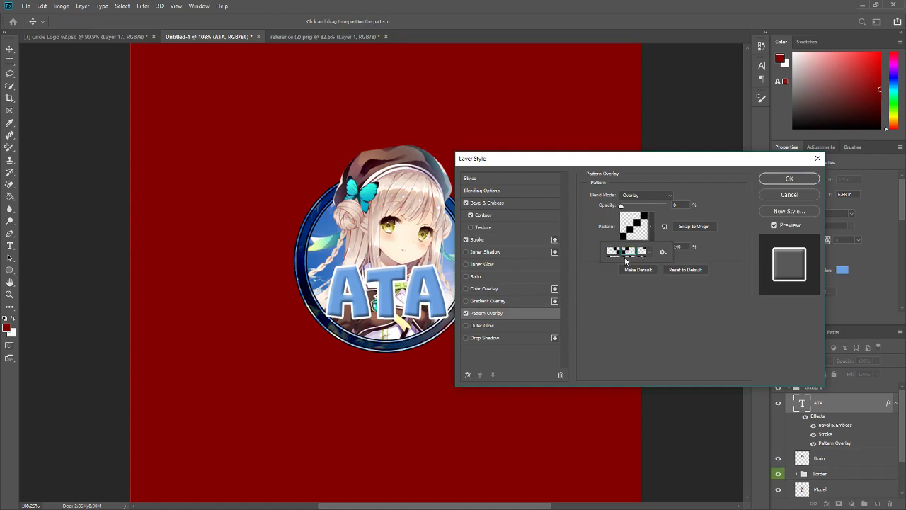
pyautogui.click(614, 312)
pyautogui.moveTo(622, 206); pyautogui.dragTo(654, 206)
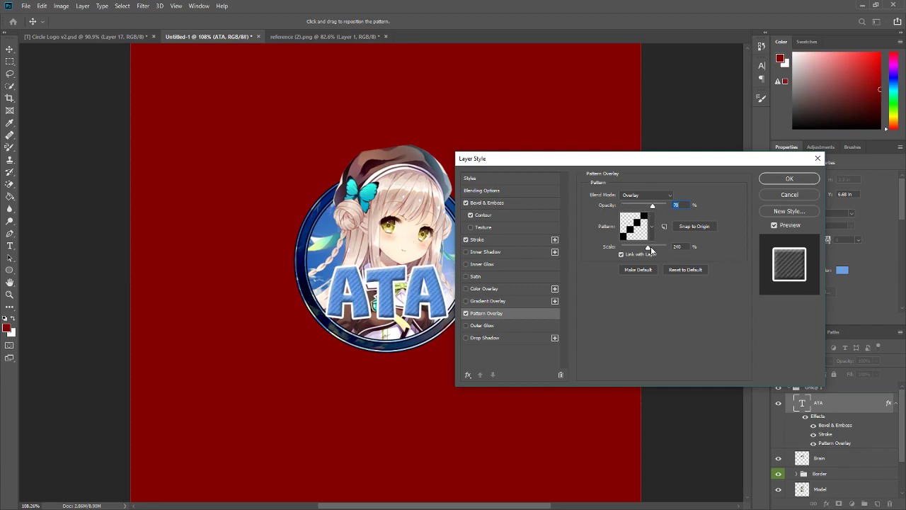
pyautogui.moveTo(651, 248); pyautogui.dragTo(648, 251)
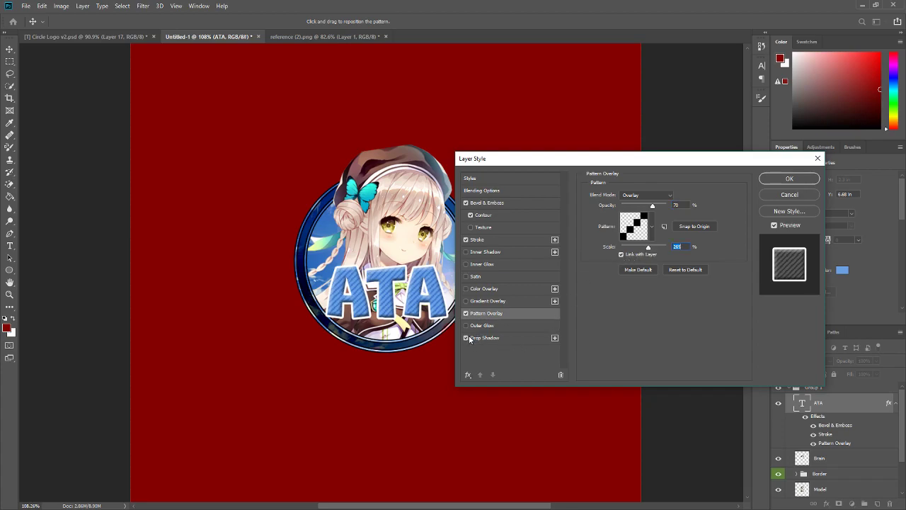
# Step: Add a drop shadow with distance 10, angle 146, size 6 and 78% opacity
pyautogui.click(516, 340)
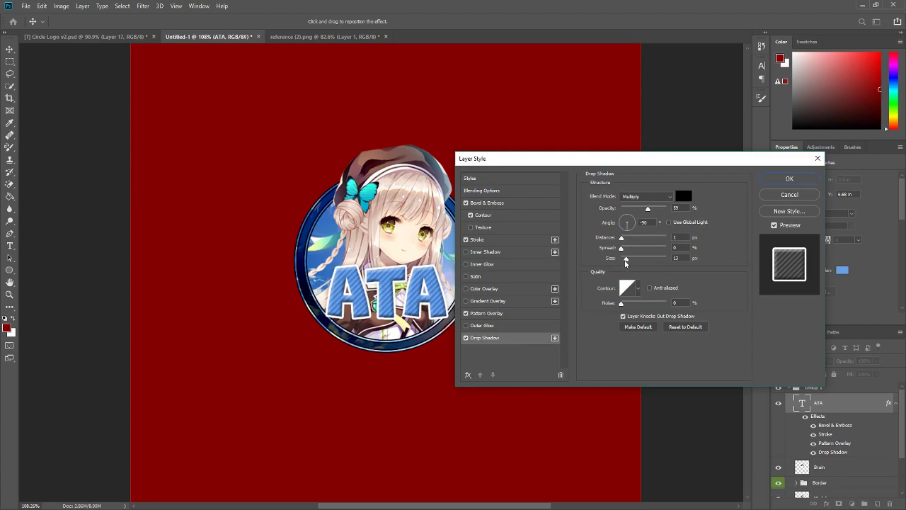
pyautogui.moveTo(626, 261); pyautogui.dragTo(622, 220)
pyautogui.click(625, 221)
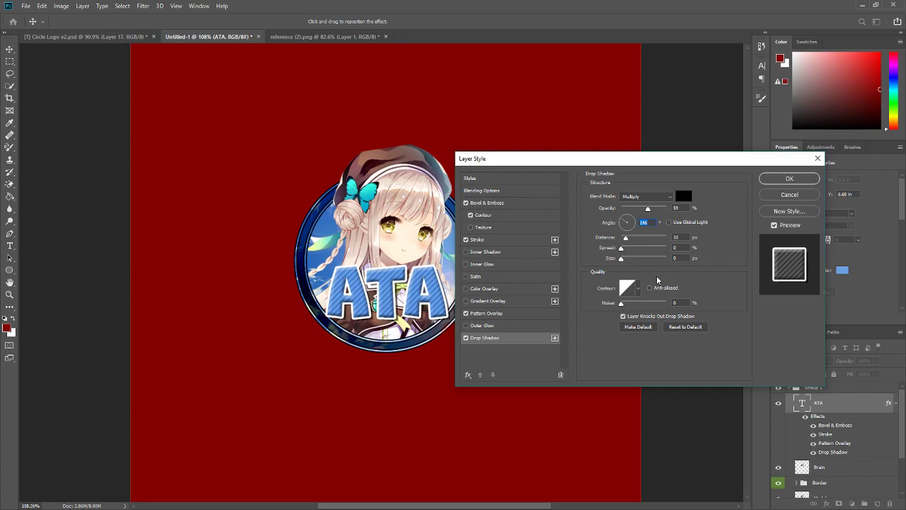
pyautogui.click(625, 241)
pyautogui.moveTo(623, 260); pyautogui.dragTo(624, 261)
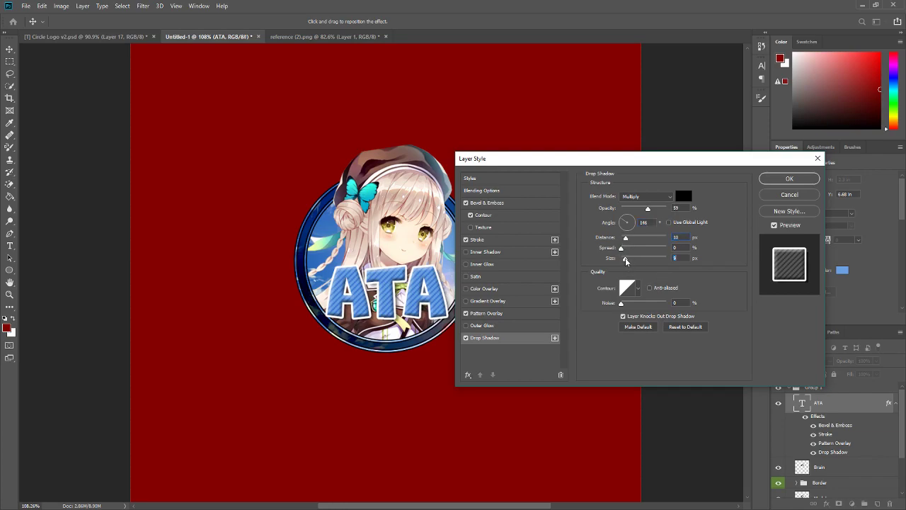
pyautogui.moveTo(625, 262); pyautogui.dragTo(623, 260)
pyautogui.moveTo(648, 208); pyautogui.dragTo(652, 209)
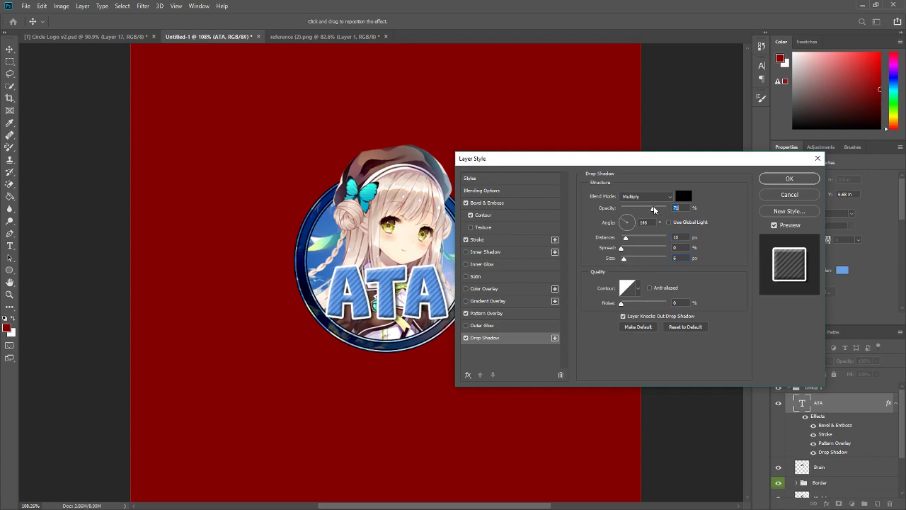
# Step: Apply the layer styles to the ATA text and nudge it slightly lower within the circle
pyautogui.click(769, 180)
pyautogui.scroll(-2, 352, 271)
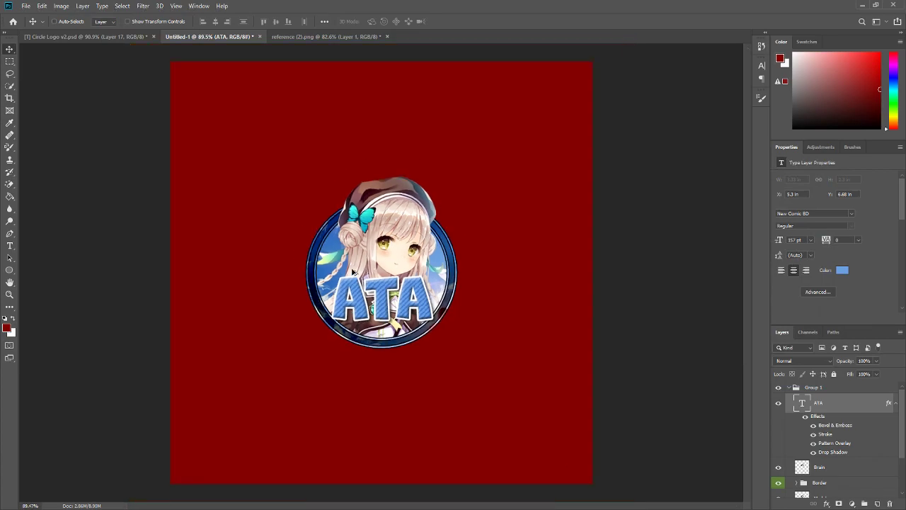
pyautogui.scroll(-4, 352, 271)
pyautogui.scroll(2, 352, 272)
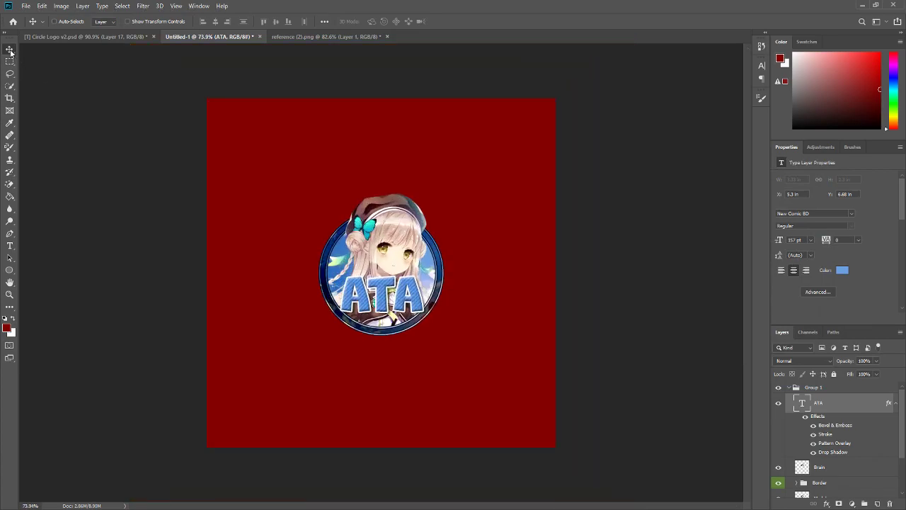
pyautogui.scroll(2, 399, 320)
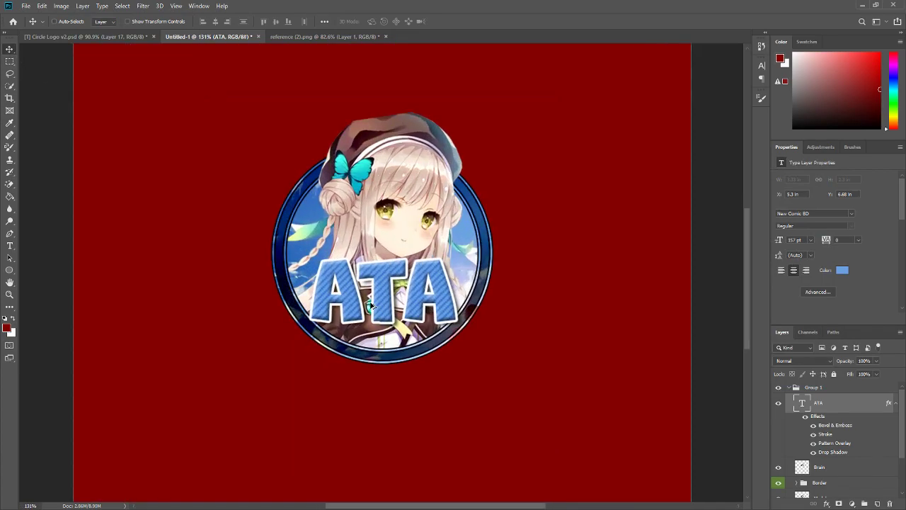
pyautogui.scroll(-2, 383, 304)
pyautogui.scroll(3, 375, 299)
pyautogui.scroll(2, 375, 299)
pyautogui.moveTo(383, 292); pyautogui.dragTo(386, 305)
pyautogui.scroll(-2, 398, 287)
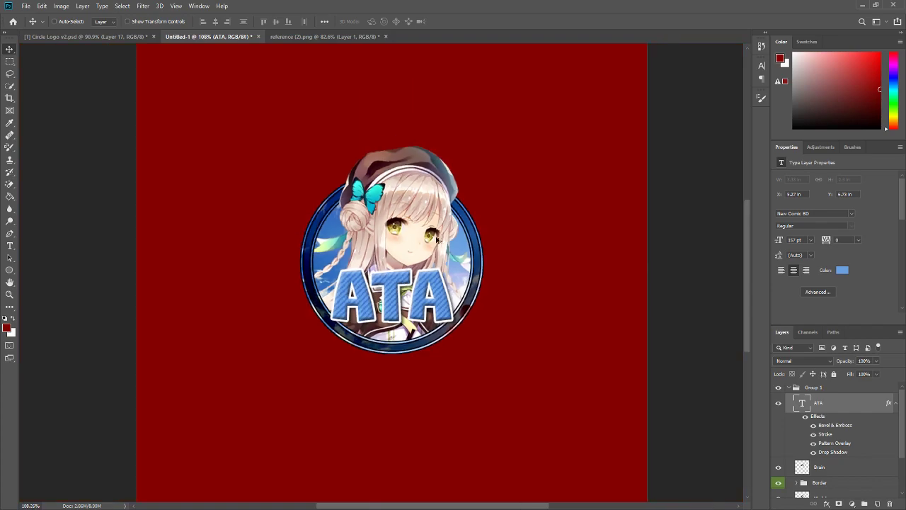
pyautogui.scroll(-1, 428, 277)
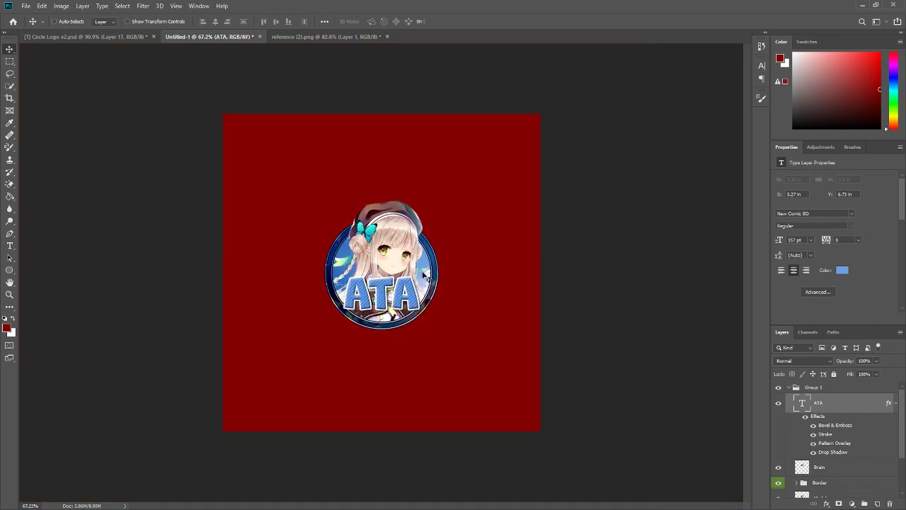
pyautogui.scroll(-2, 817, 473)
# Step: Hide the red background layer and Copy Merged a rectangular selection around the circular logo
pyautogui.click(779, 477)
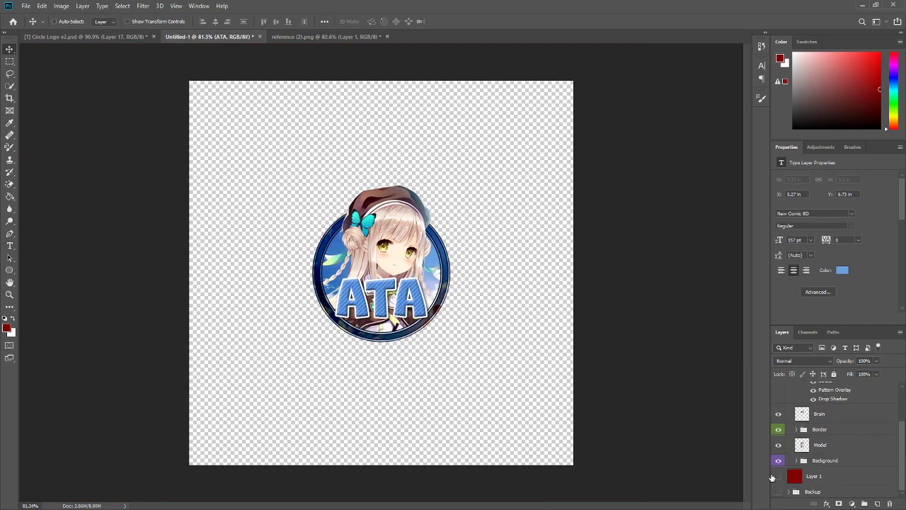
pyautogui.click(9, 62)
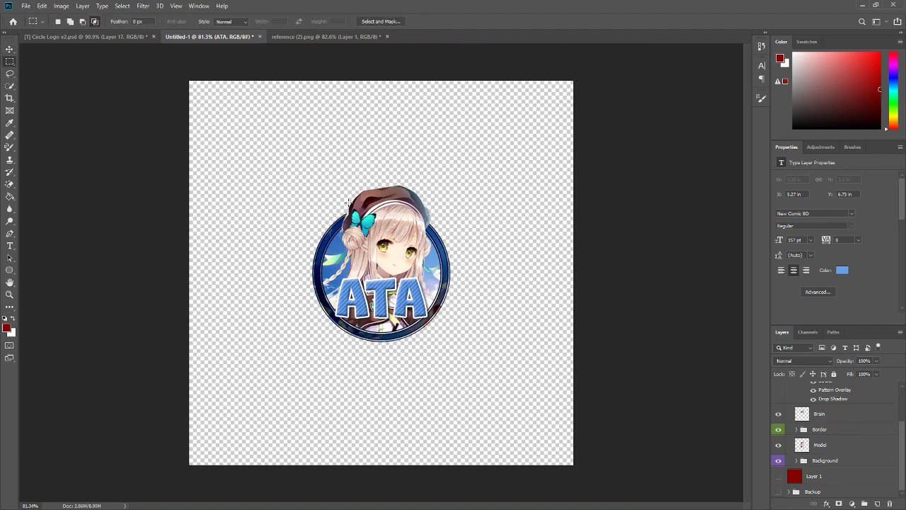
pyautogui.moveTo(277, 160); pyautogui.dragTo(503, 359)
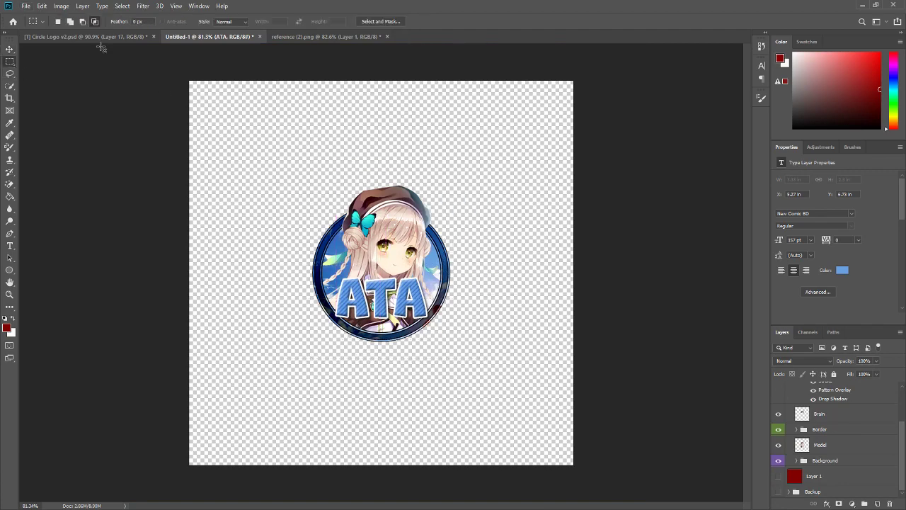
pyautogui.click(28, 5)
pyautogui.click(53, 80)
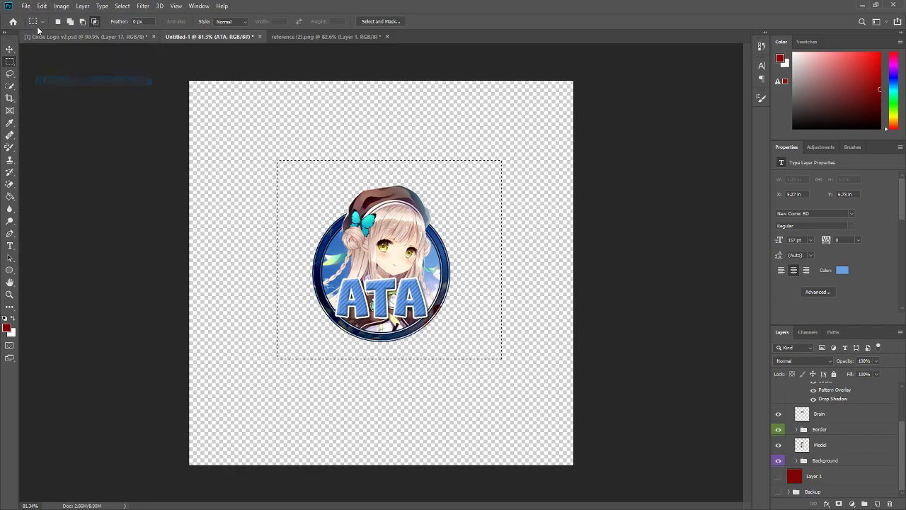
# Step: Start a new document using the 360×408 px clipboard preset
pyautogui.click(26, 5)
pyautogui.click(26, 6)
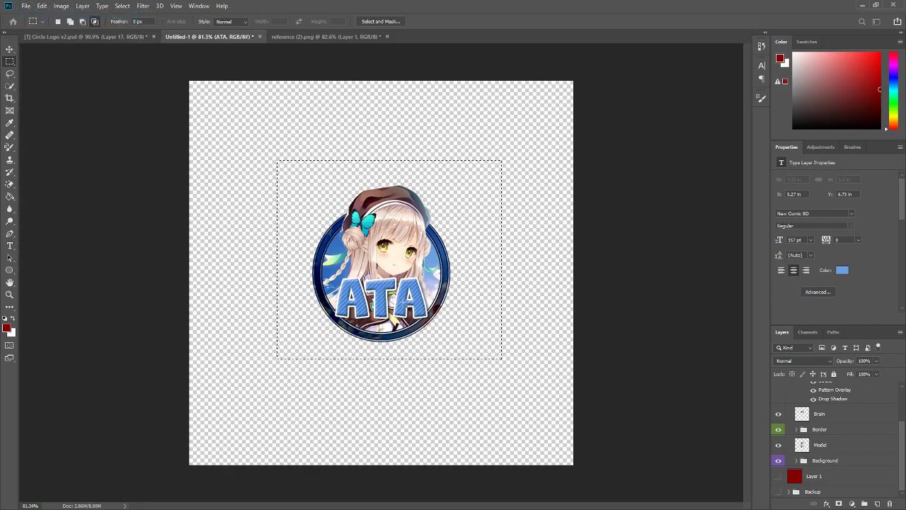
pyautogui.hotkey('ctrl', 'n')
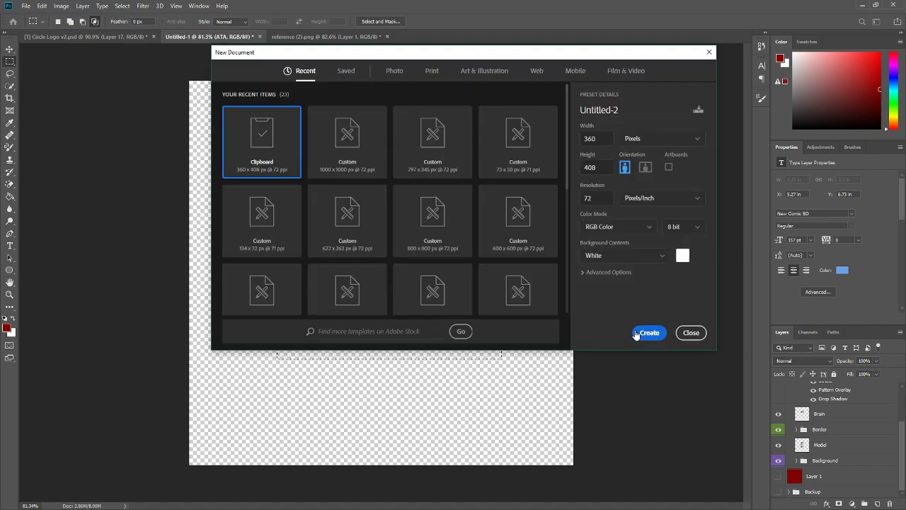
# Step: Create the 360×408 px Untitled-2 document, paste the logo, and delete the white Background layer
pyautogui.click(637, 330)
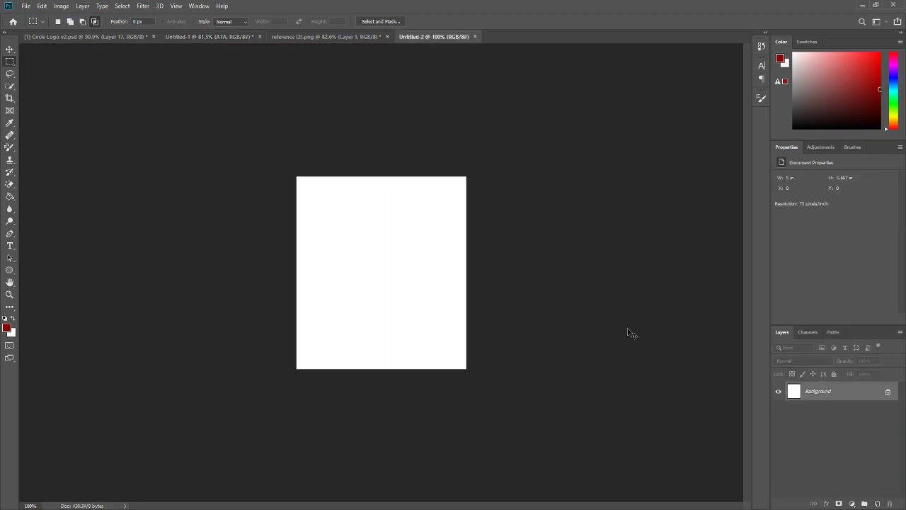
pyautogui.hotkey('ctrl', 'v')
pyautogui.click(817, 412)
pyautogui.press('Delete')
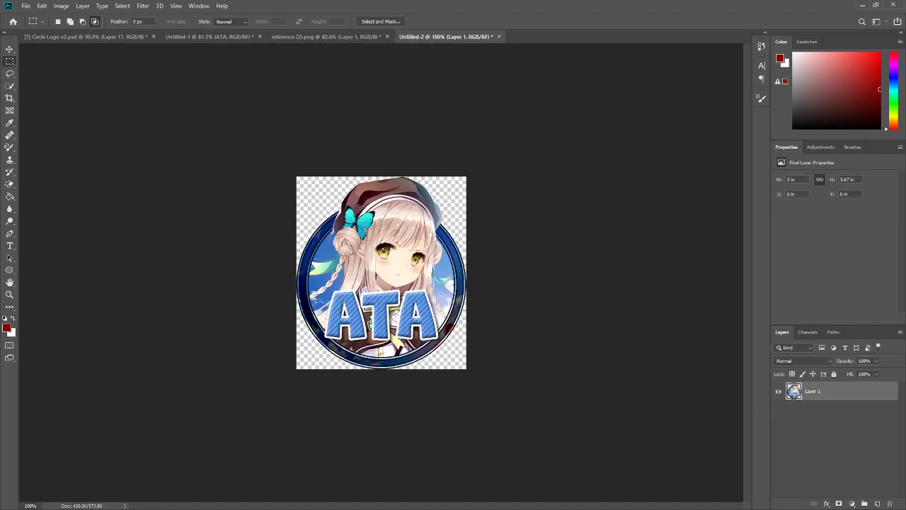
pyautogui.scroll(8, 404, 199)
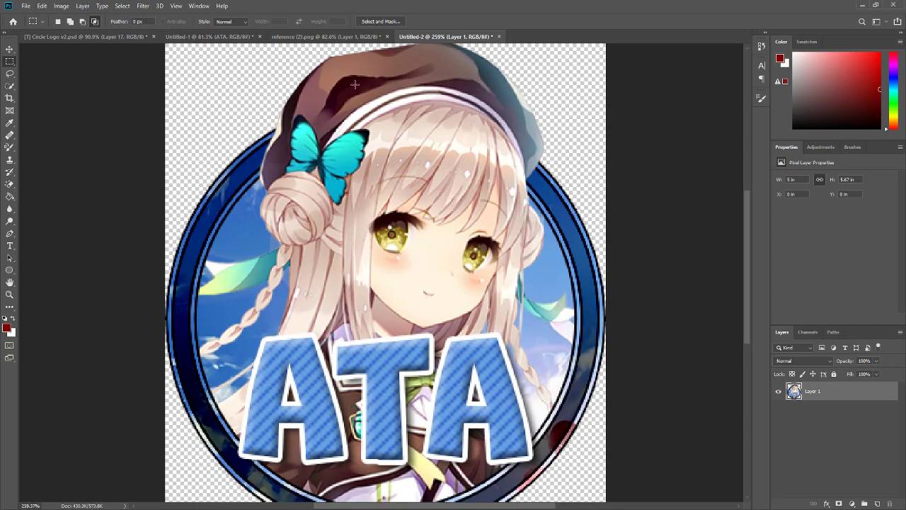
pyautogui.scroll(3, 383, 92)
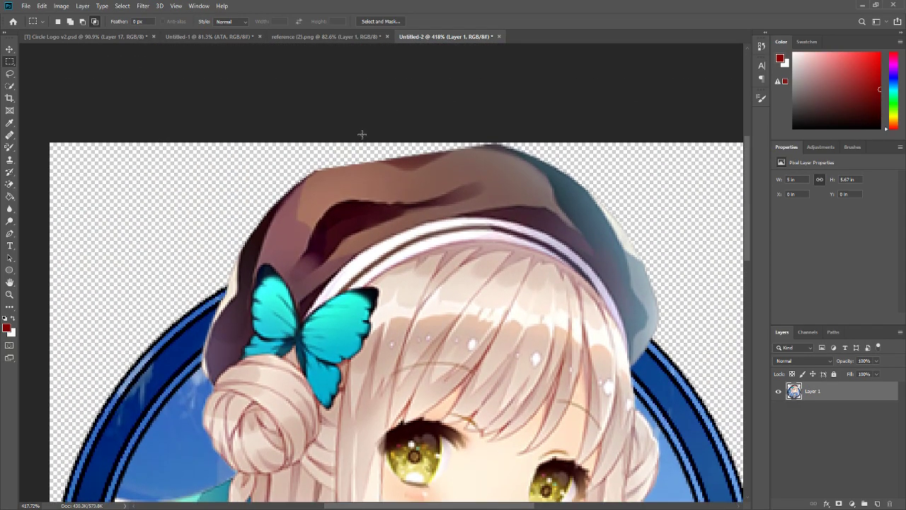
pyautogui.scroll(8, 362, 134)
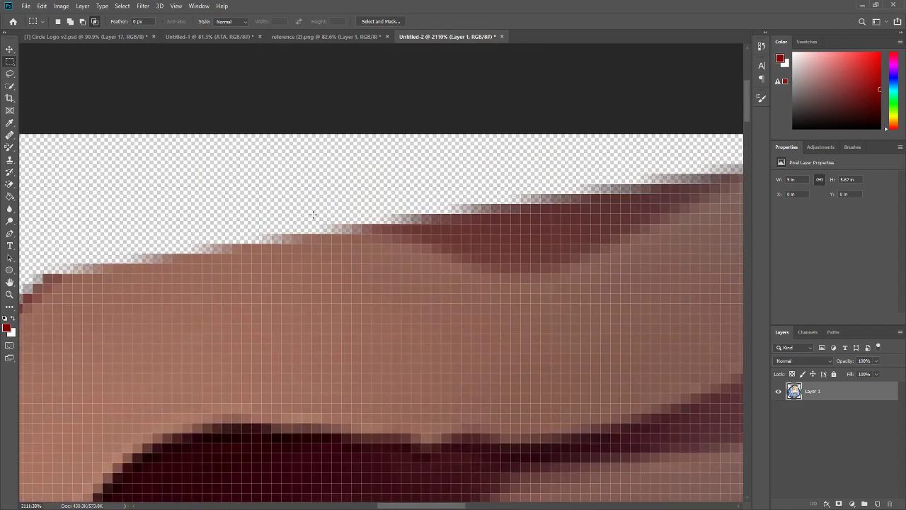
pyautogui.scroll(8, 303, 218)
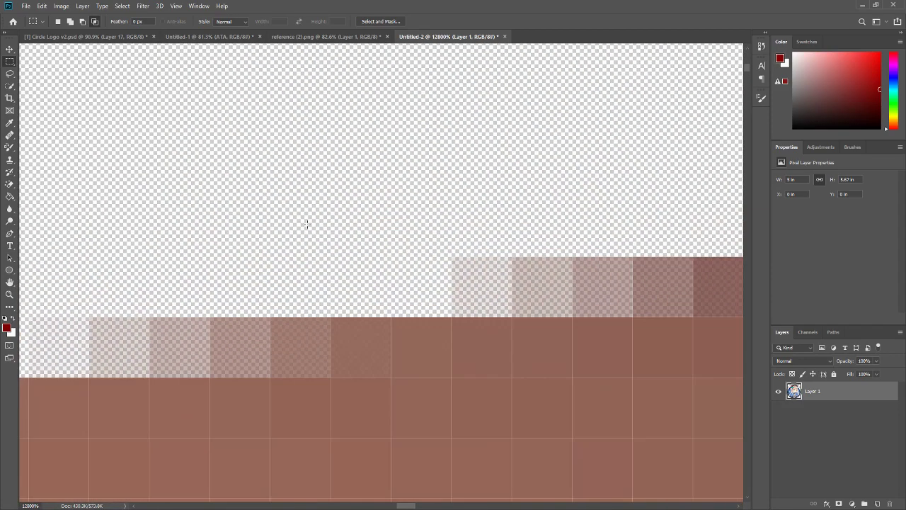
pyautogui.scroll(-8, 319, 331)
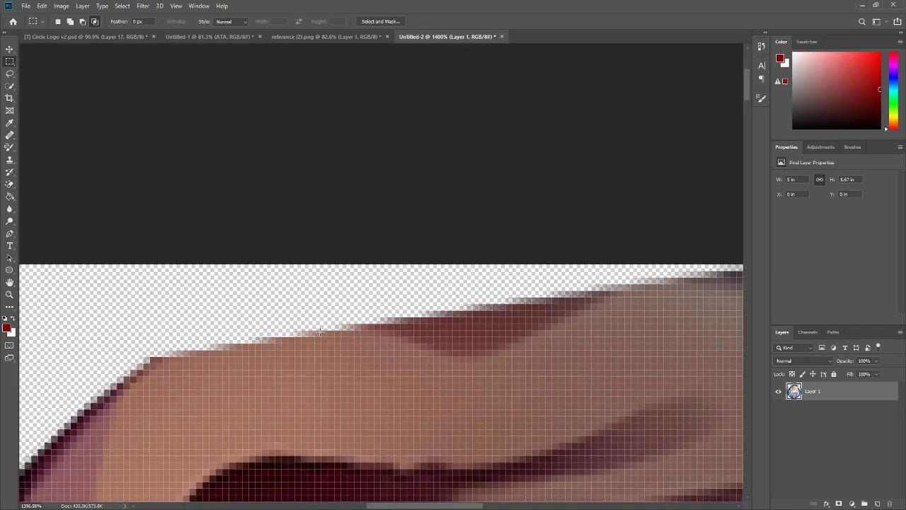
pyautogui.scroll(-3, 359, 135)
pyautogui.scroll(5, 350, 83)
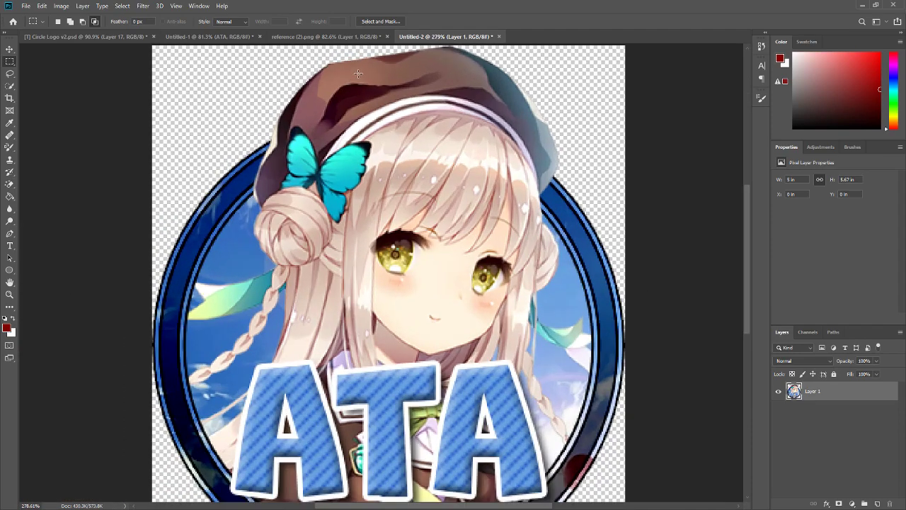
pyautogui.scroll(1, 358, 94)
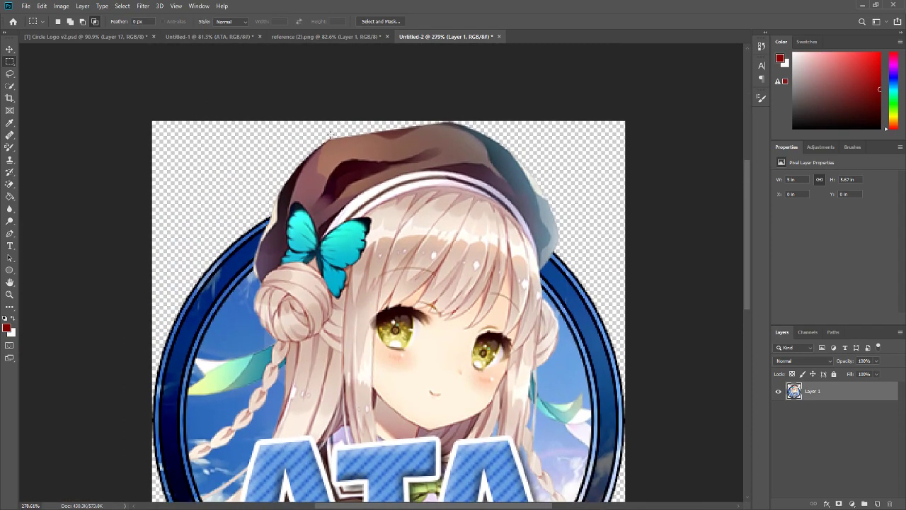
pyautogui.scroll(-3, 383, 254)
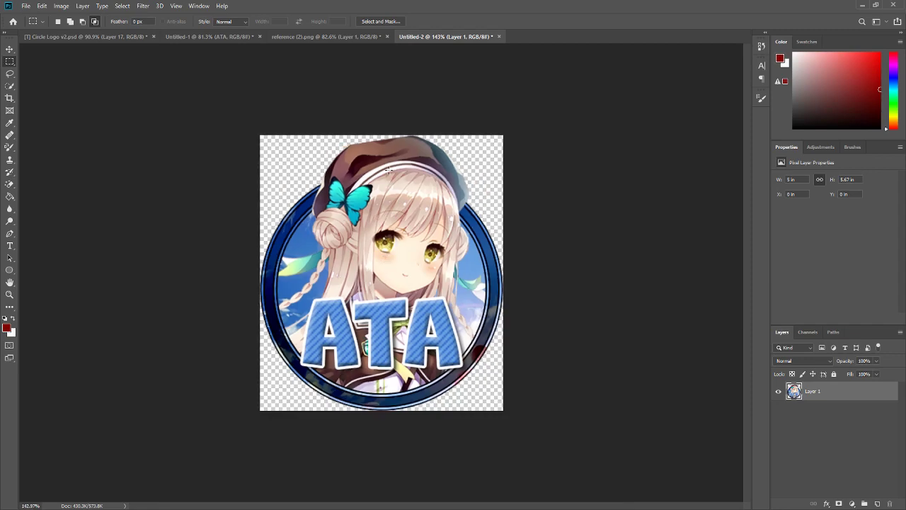
pyautogui.scroll(-2, 341, 132)
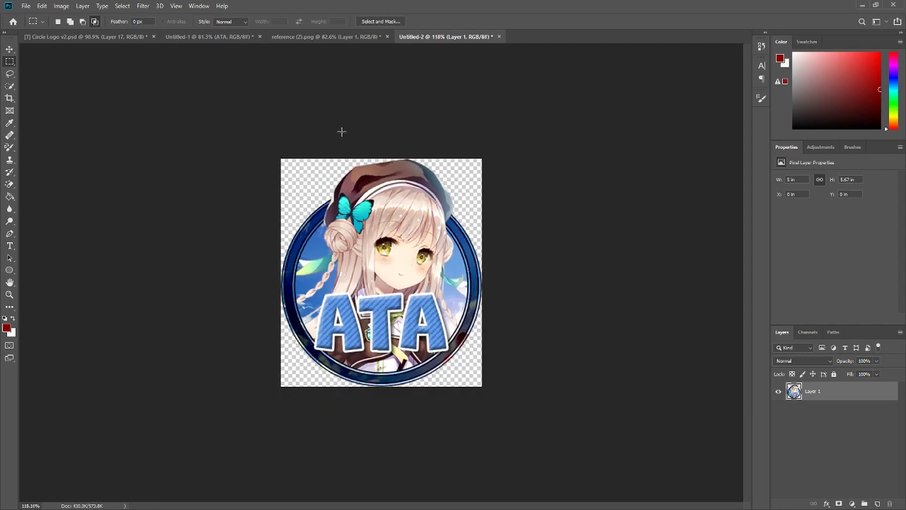
pyautogui.scroll(4, 442, 287)
# Step: Lasso the girl's mouth, rotate it into a small pout, commit, and deselect
pyautogui.scroll(2, 442, 287)
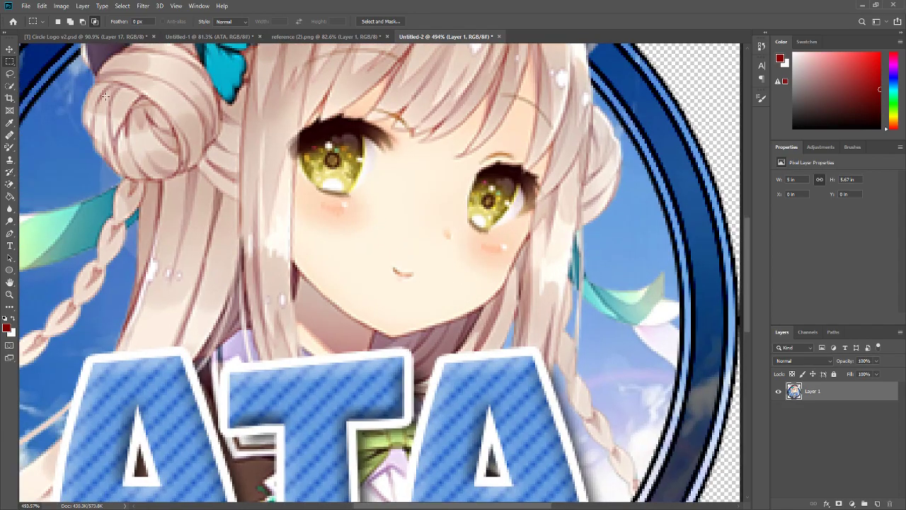
pyautogui.click(10, 74)
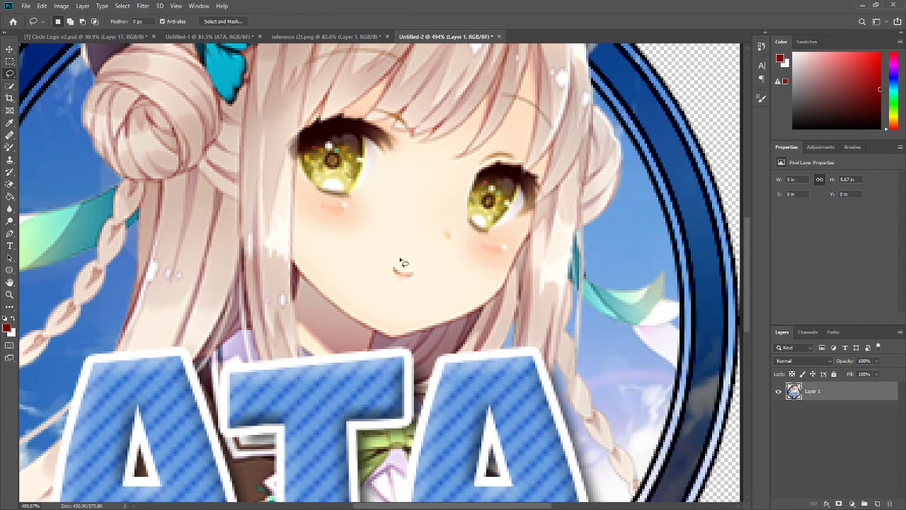
pyautogui.moveTo(399, 261)
pyautogui.mouseDown()
pyautogui.moveTo(401, 292)
pyautogui.moveTo(414, 264)
pyautogui.moveTo(352, 245)
pyautogui.moveTo(333, 287)
pyautogui.moveTo(337, 323)
pyautogui.mouseUp()
pyautogui.hotkey('ctrl', 't')
pyautogui.click(452, 23)
pyautogui.press('m')
pyautogui.rightClick(382, 279)
pyautogui.click(382, 279)
# Step: Switch to the Spot Healing Brush and shrink it to 7 px
pyautogui.scroll(-5, 381, 279)
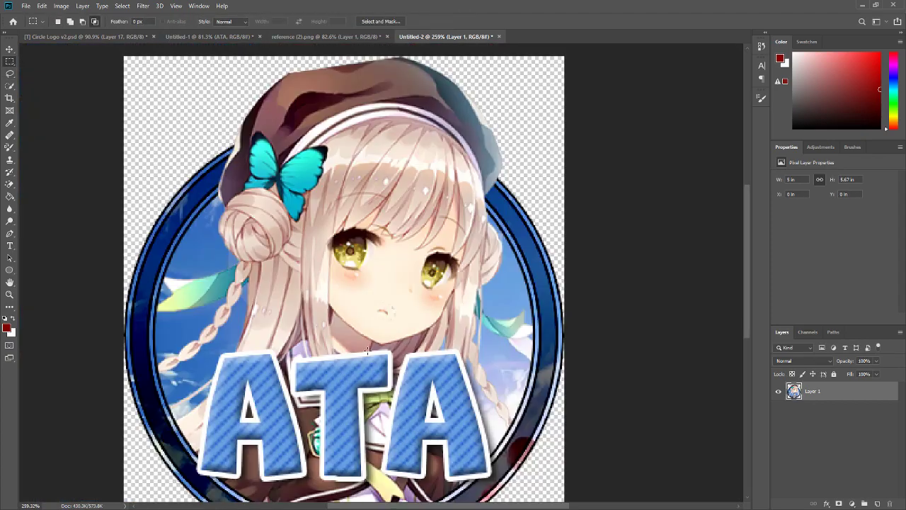
pyautogui.scroll(6, 468, 210)
pyautogui.scroll(5, 468, 210)
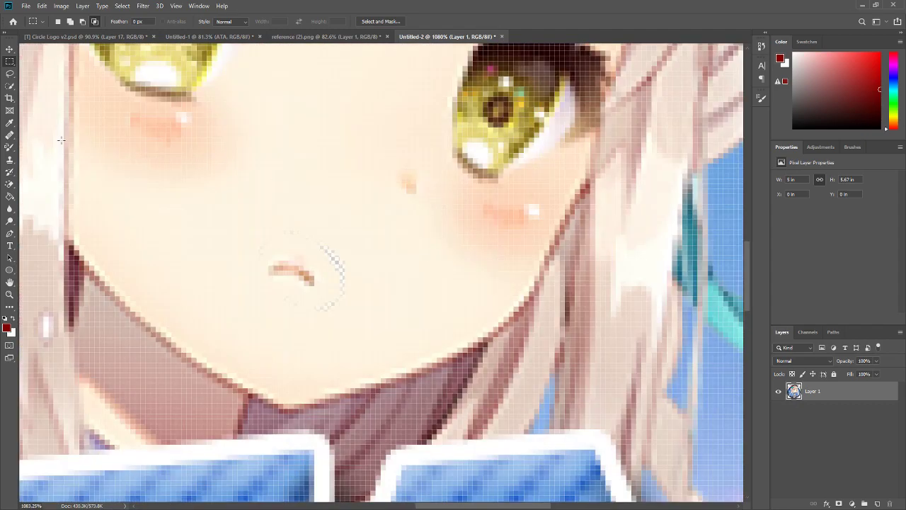
pyautogui.click(9, 135)
pyautogui.rightClick(9, 135)
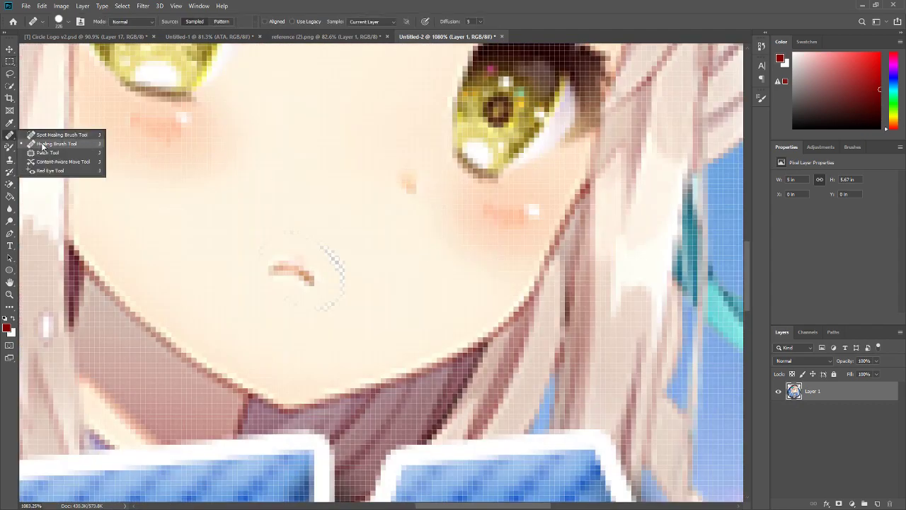
pyautogui.click(43, 144)
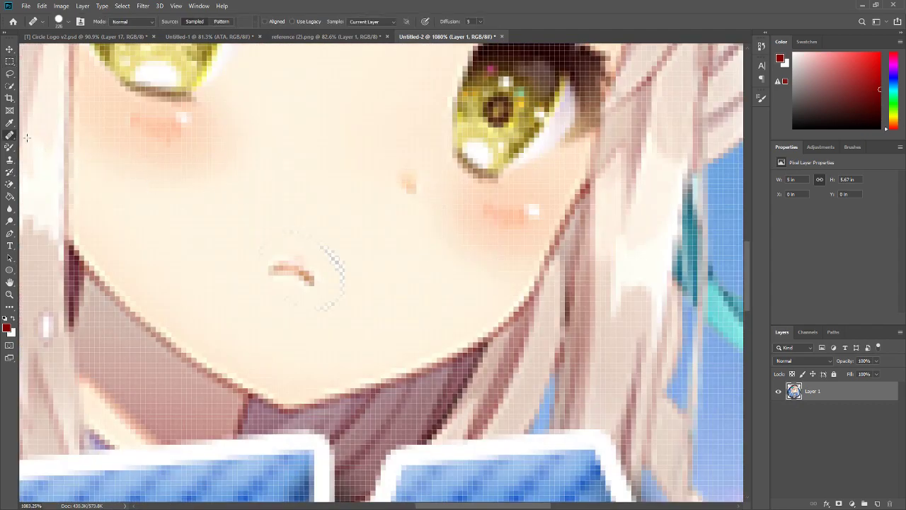
pyautogui.rightClick(10, 136)
pyautogui.click(31, 135)
pyautogui.keyDown('alt'); pyautogui.rightClick(332, 259); pyautogui.keyUp('alt')
pyautogui.keyDown('alt'); pyautogui.rightClick(468, 291); pyautogui.keyUp('alt')
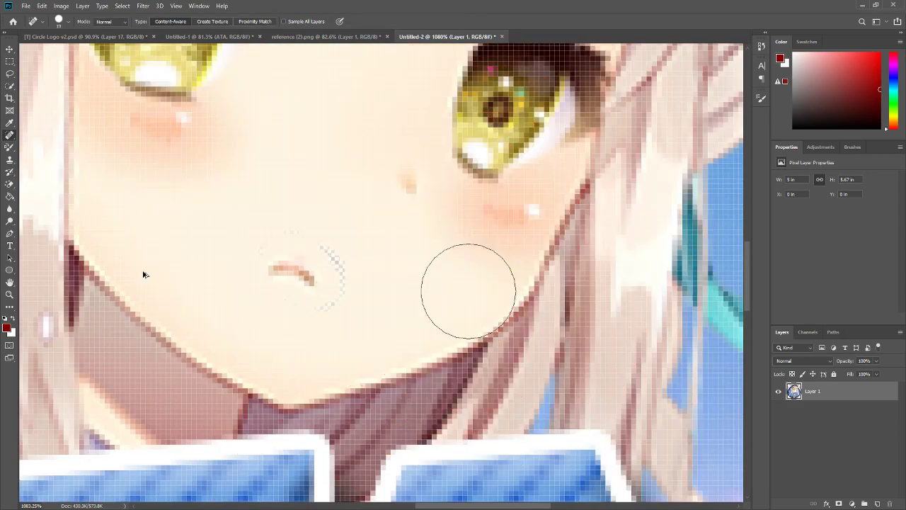
pyautogui.keyDown('alt'); pyautogui.rightClick(352, 294); pyautogui.keyUp('alt')
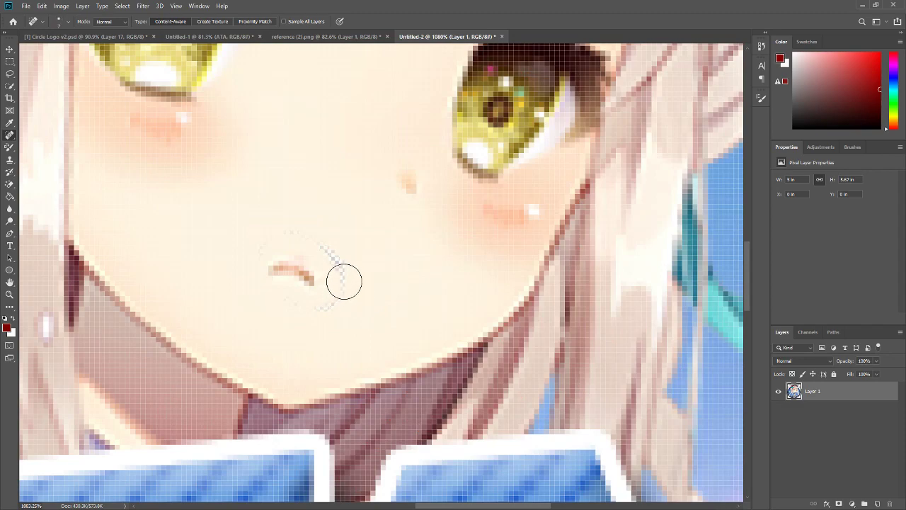
# Step: Heal the checkered artifact and grey specks beside, above and below the mouth
pyautogui.click(350, 271)
pyautogui.click(253, 249)
pyautogui.click(345, 300)
pyautogui.click(313, 243)
pyautogui.click(279, 304)
pyautogui.scroll(-5, 343, 362)
pyautogui.scroll(-6, 352, 371)
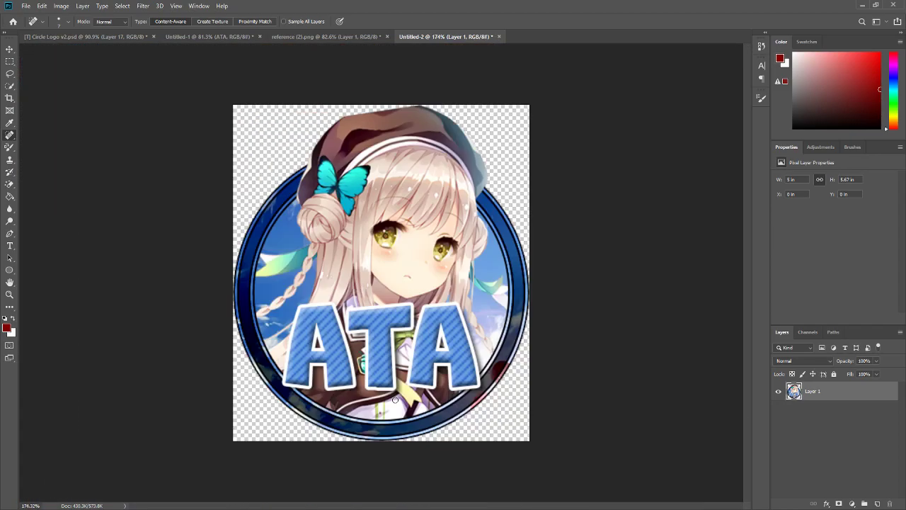
pyautogui.scroll(2, 440, 281)
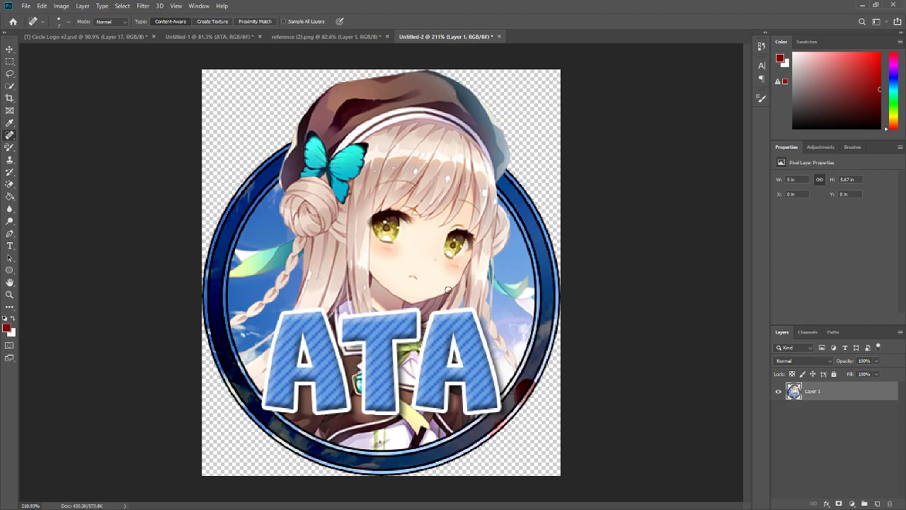
pyautogui.scroll(-2, 447, 289)
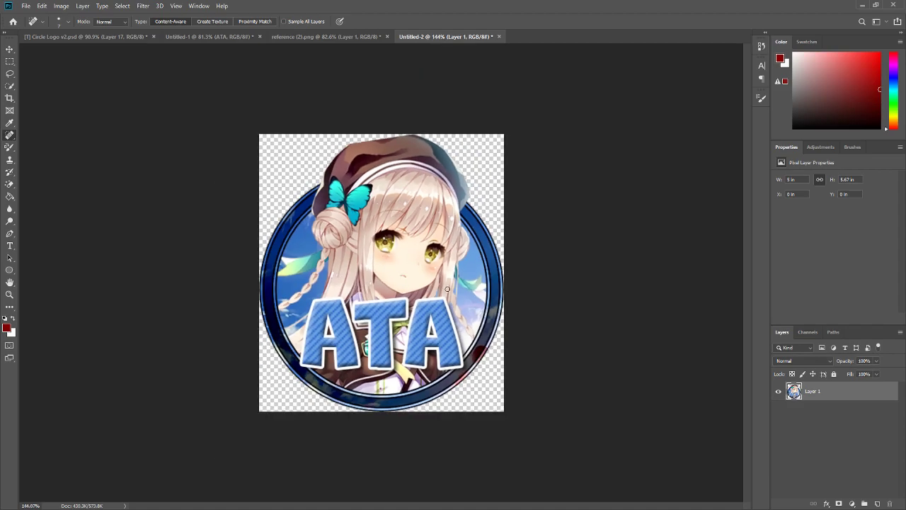
# Step: Return to Untitled-1, pick the Rectangular Marquee, and collapse the ATA effects and Group 1
pyautogui.click(208, 38)
pyautogui.click(10, 61)
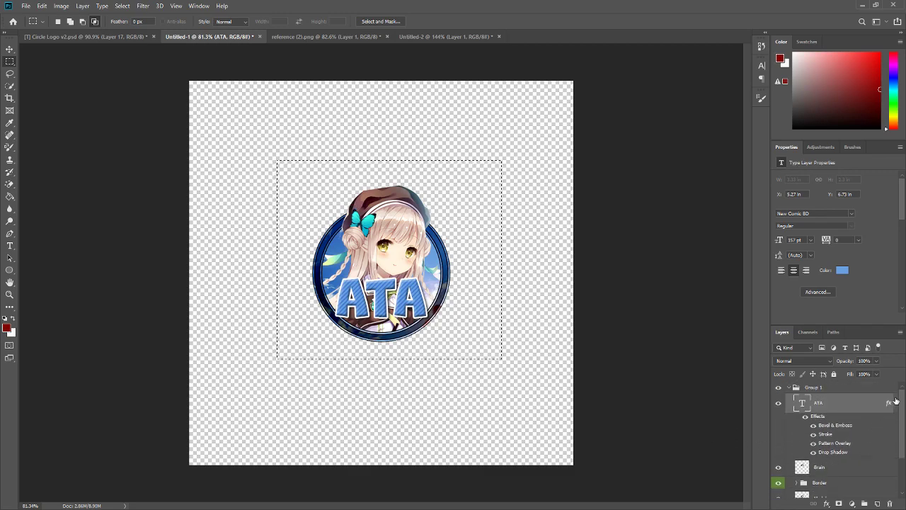
pyautogui.click(894, 402)
pyautogui.click(789, 389)
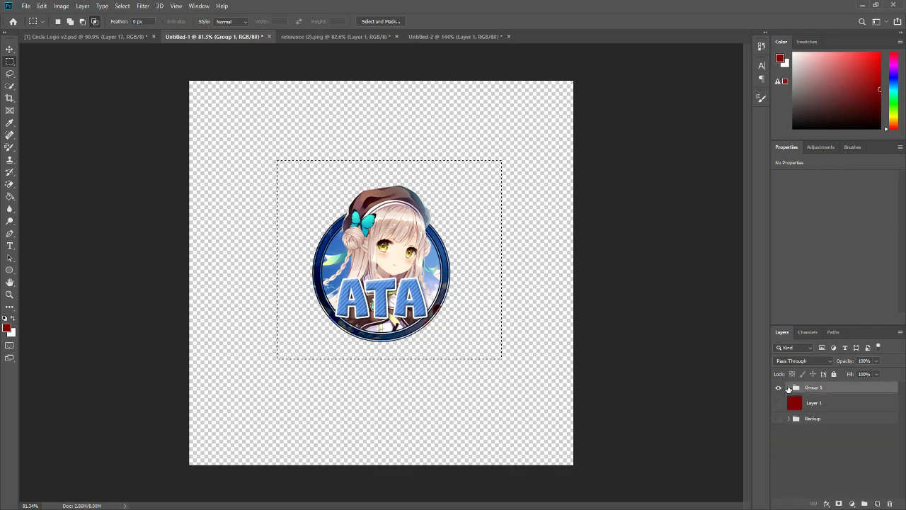